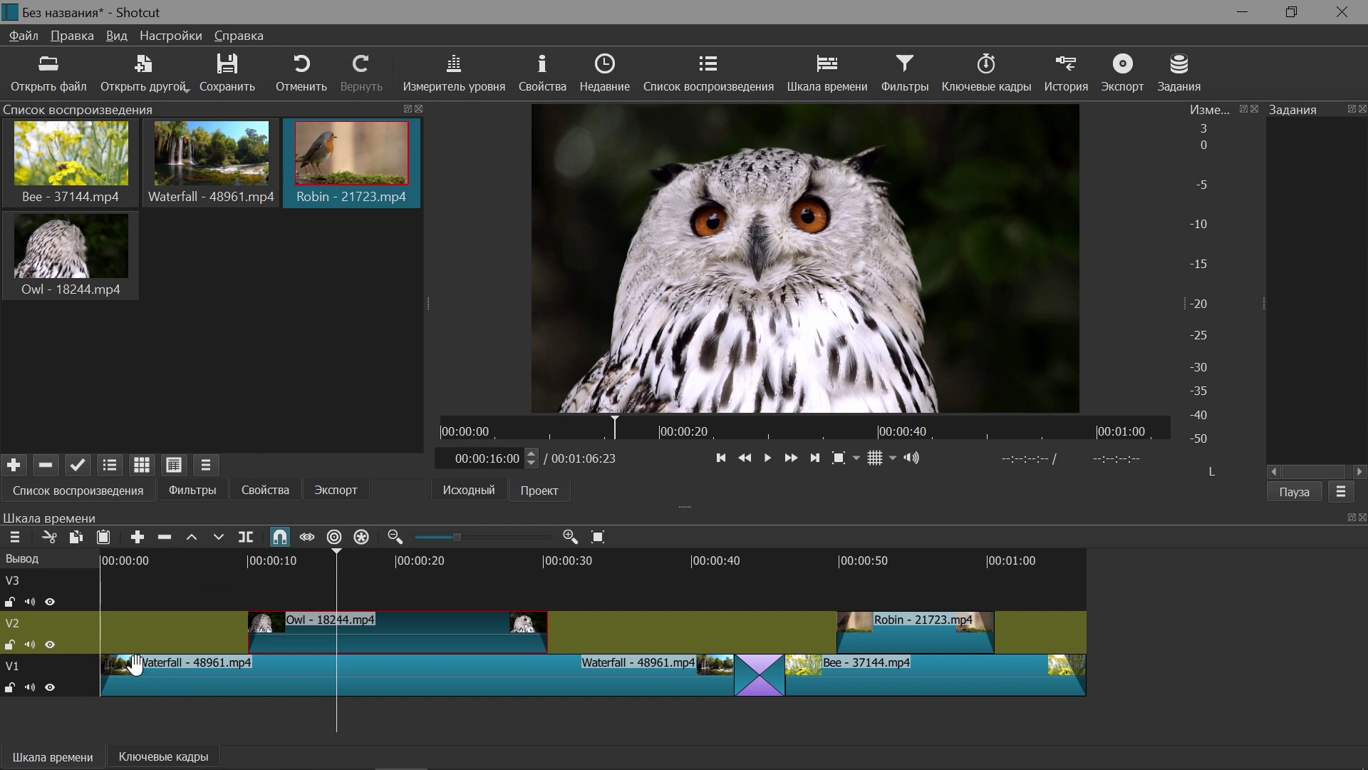
Preview the project near the start, in the middle and at the Robin clip on the timeline.
click(204, 560)
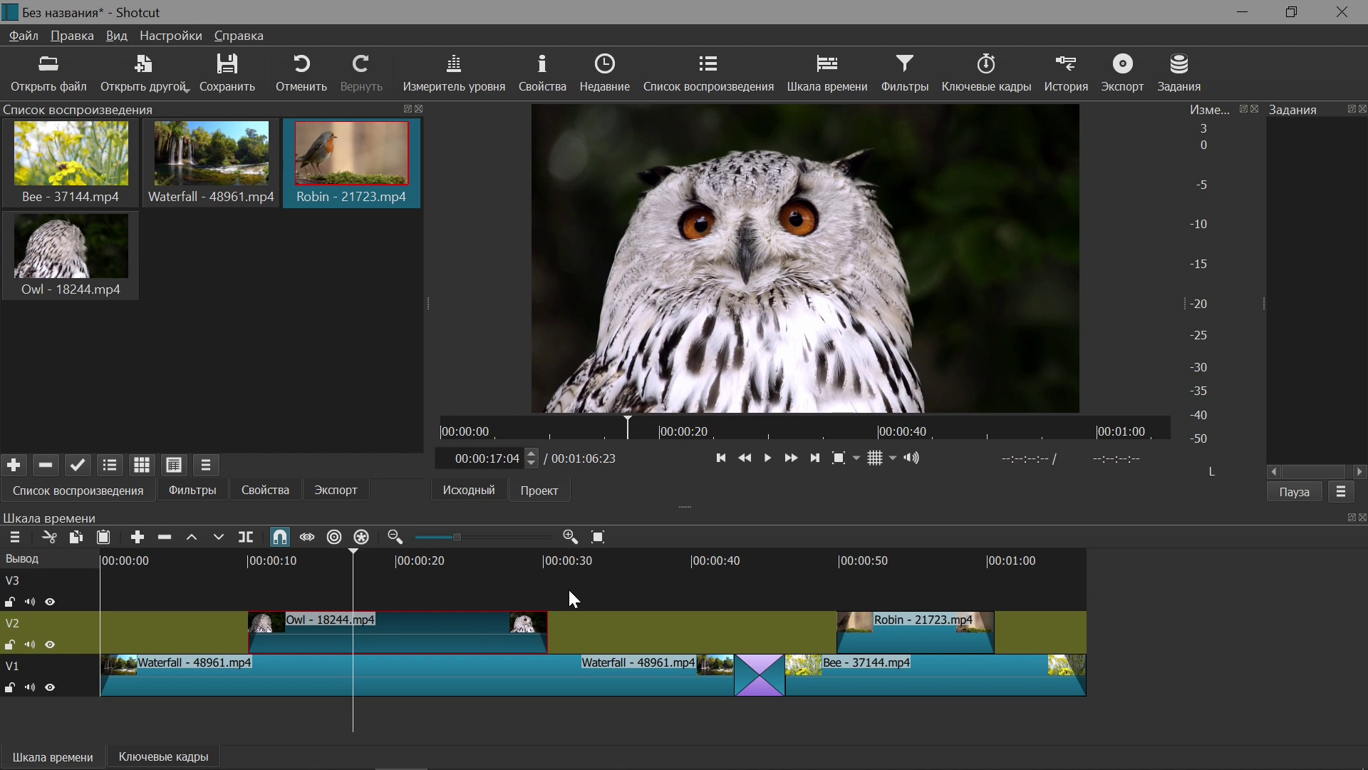
click(656, 578)
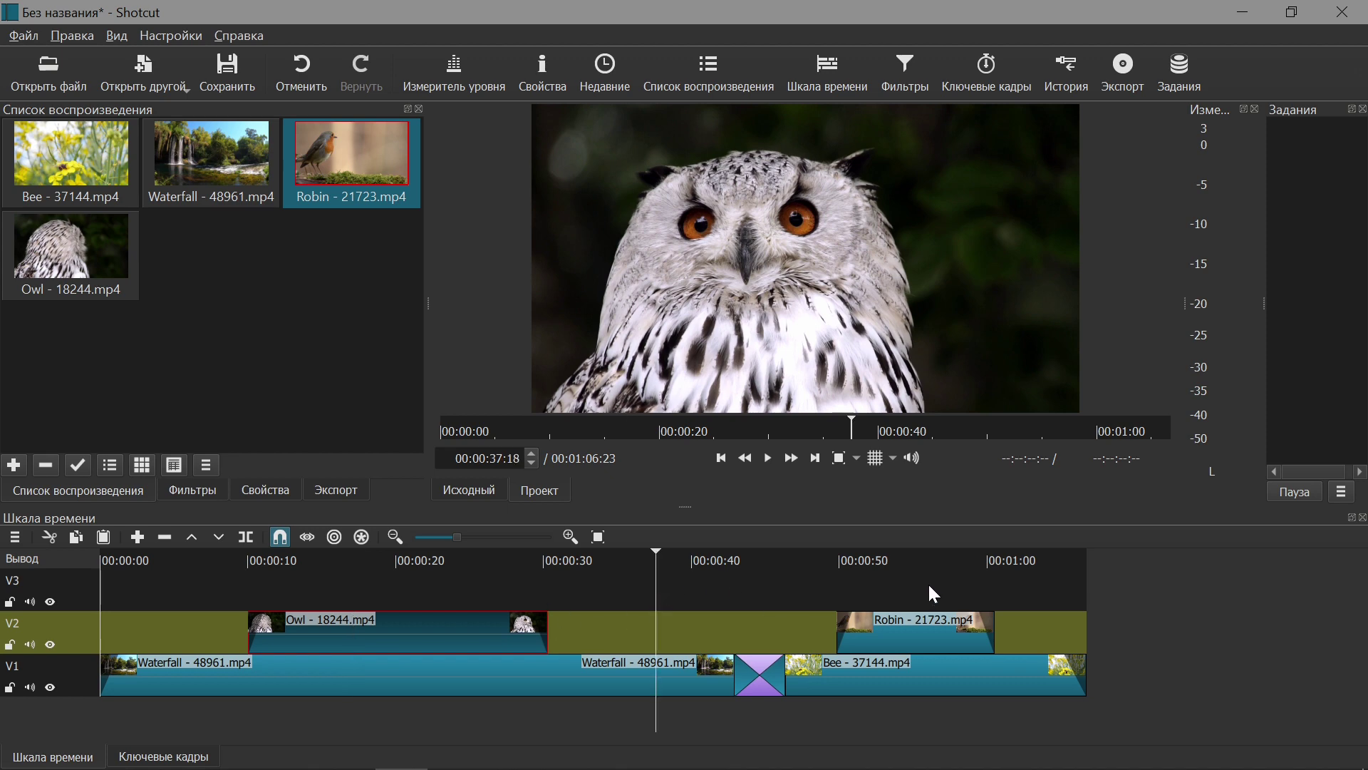
click(915, 570)
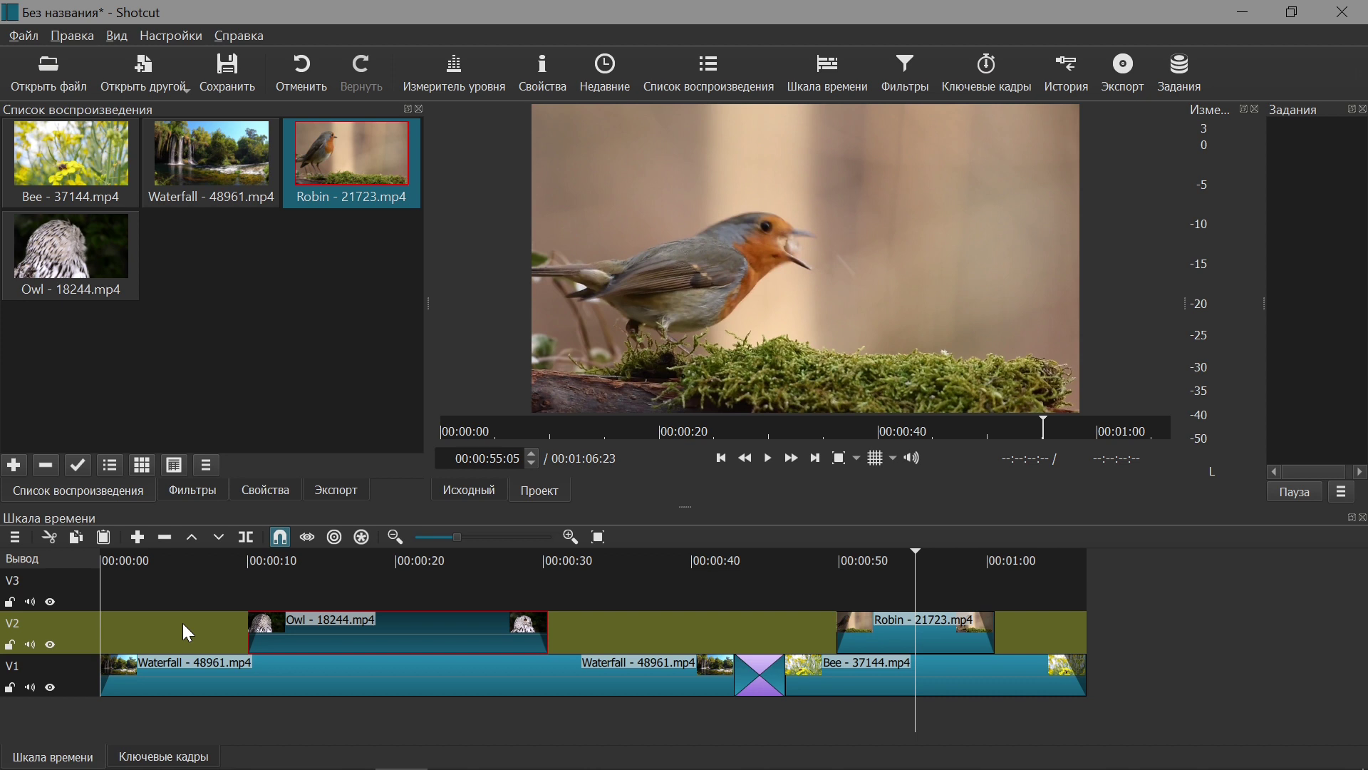
Add a simple text filter (Текст: Простой) with the timecode to the Output track and shrink its frame into the picture's lower-right corner.
click(26, 559)
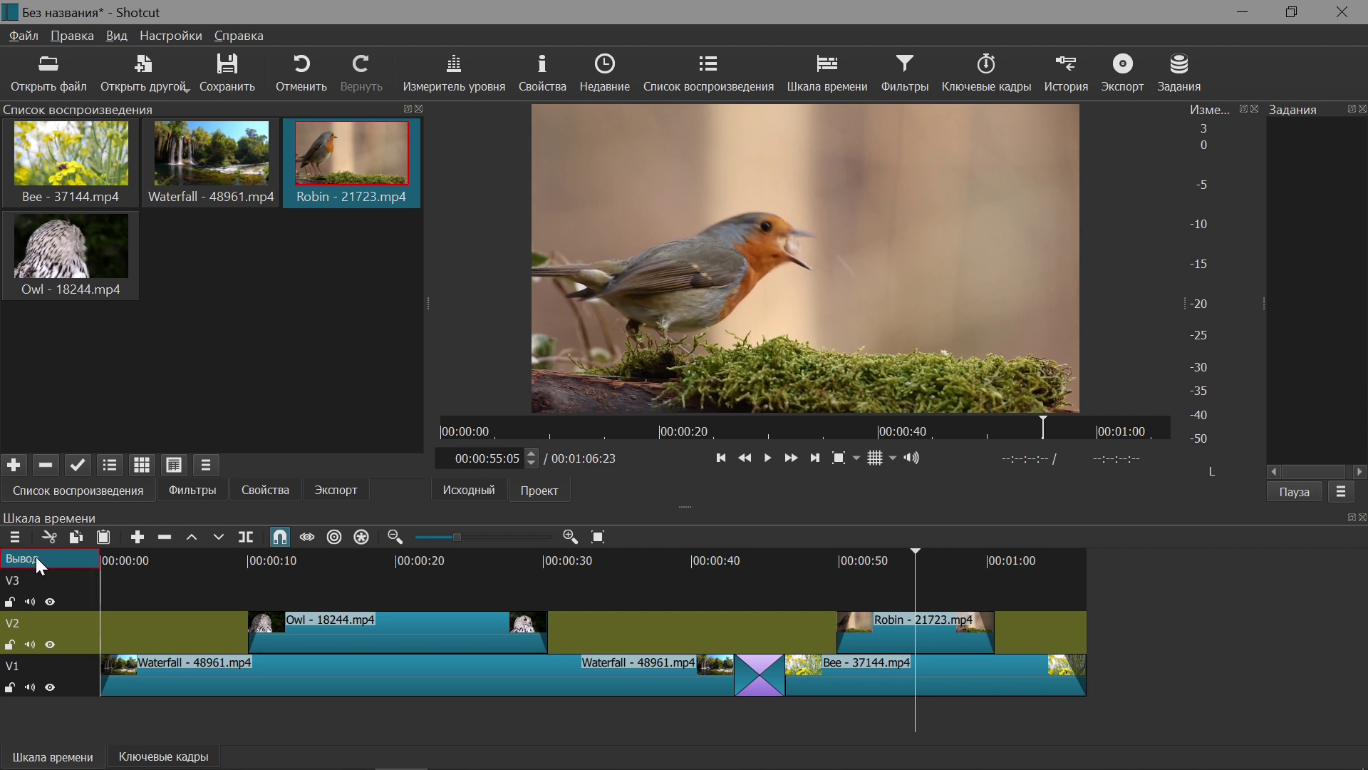
click(190, 494)
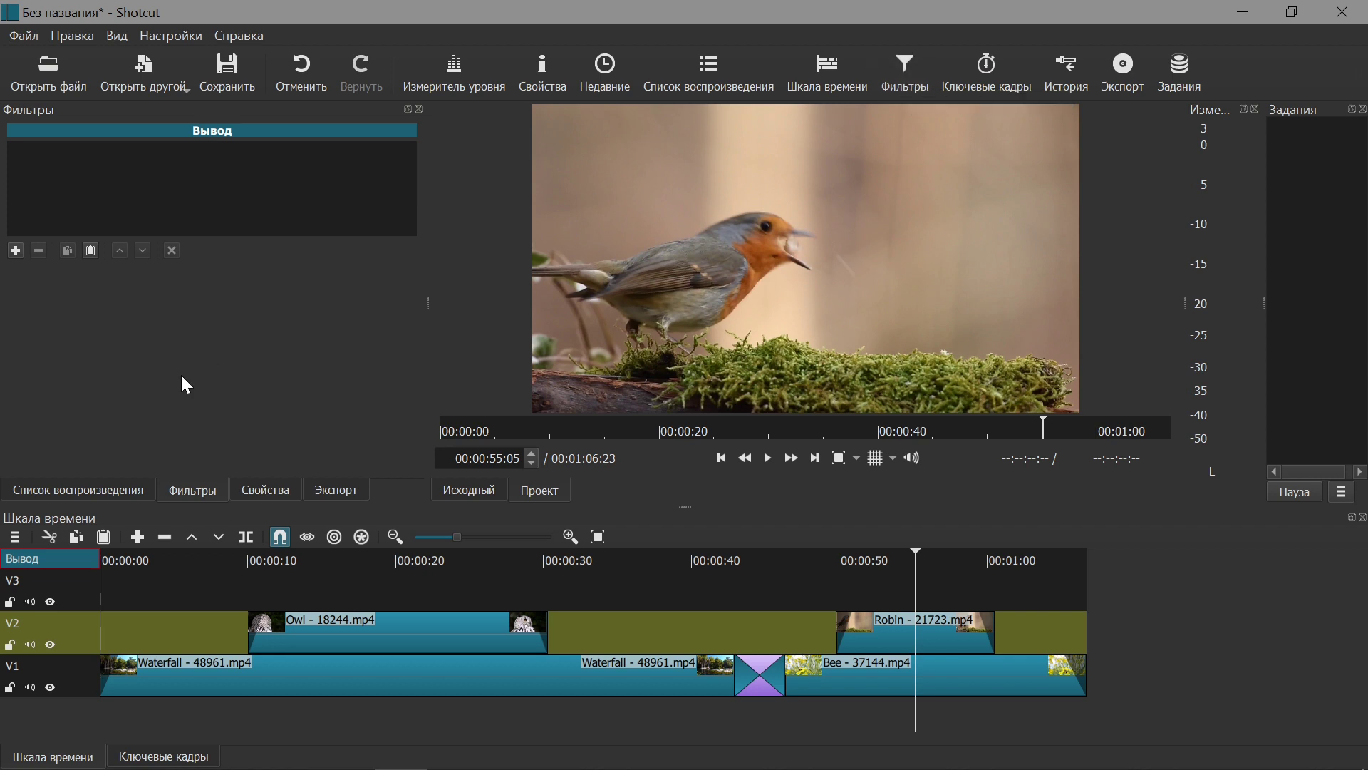
click(15, 251)
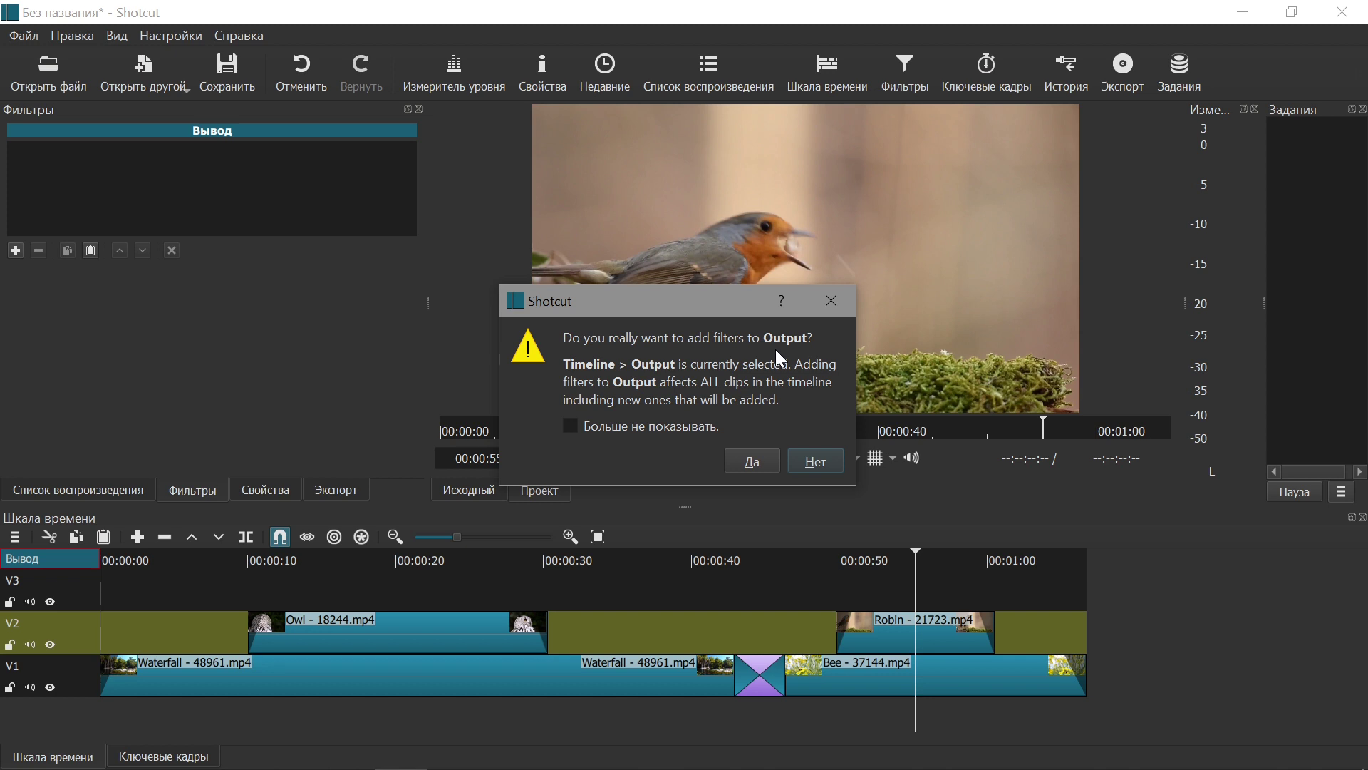
click(756, 461)
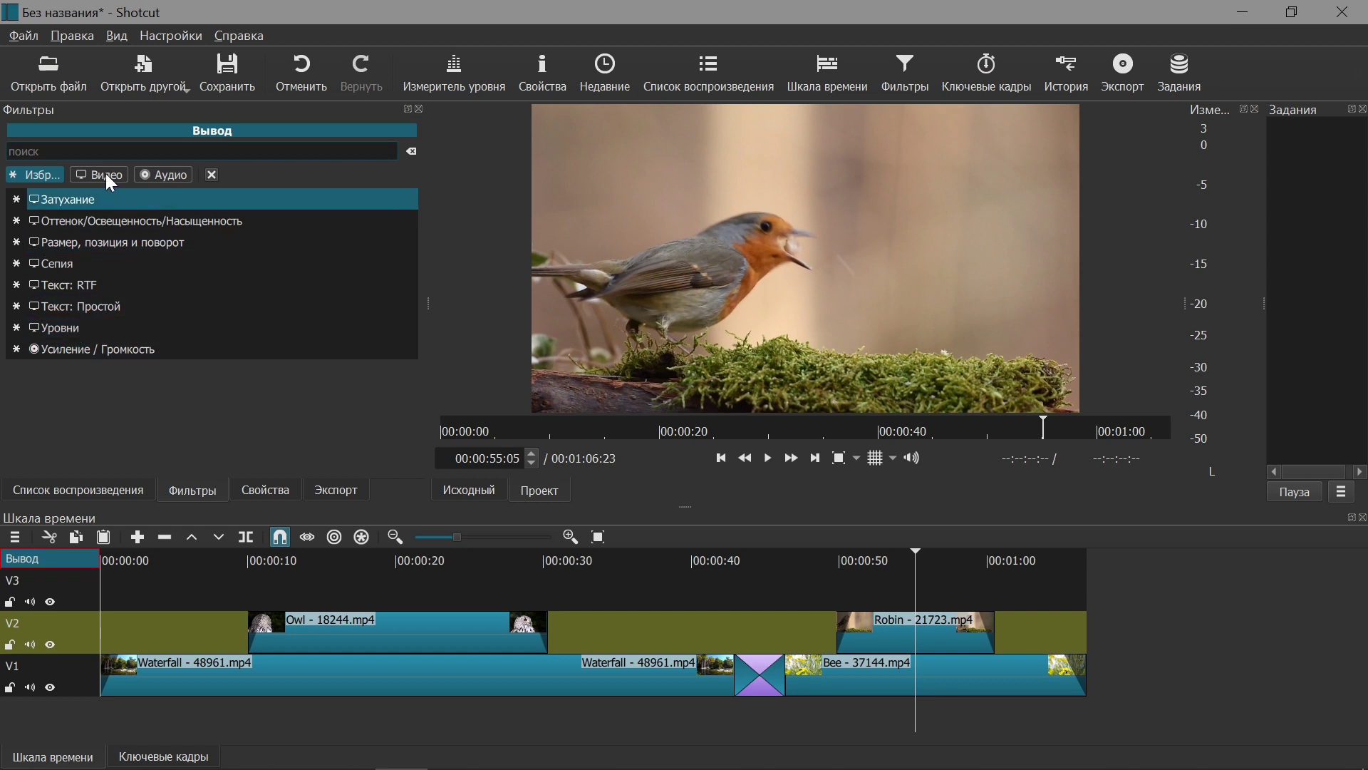
click(95, 306)
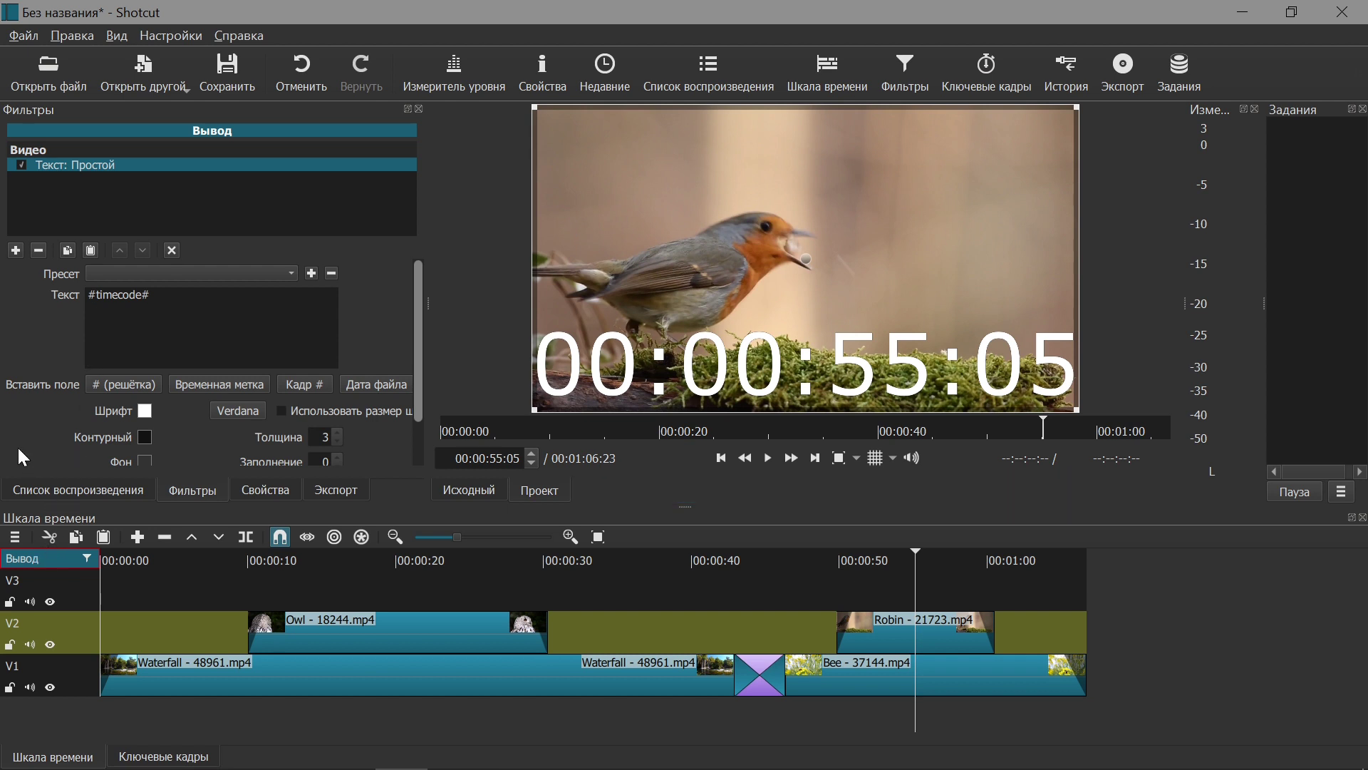
drag(533, 107, 922, 369)
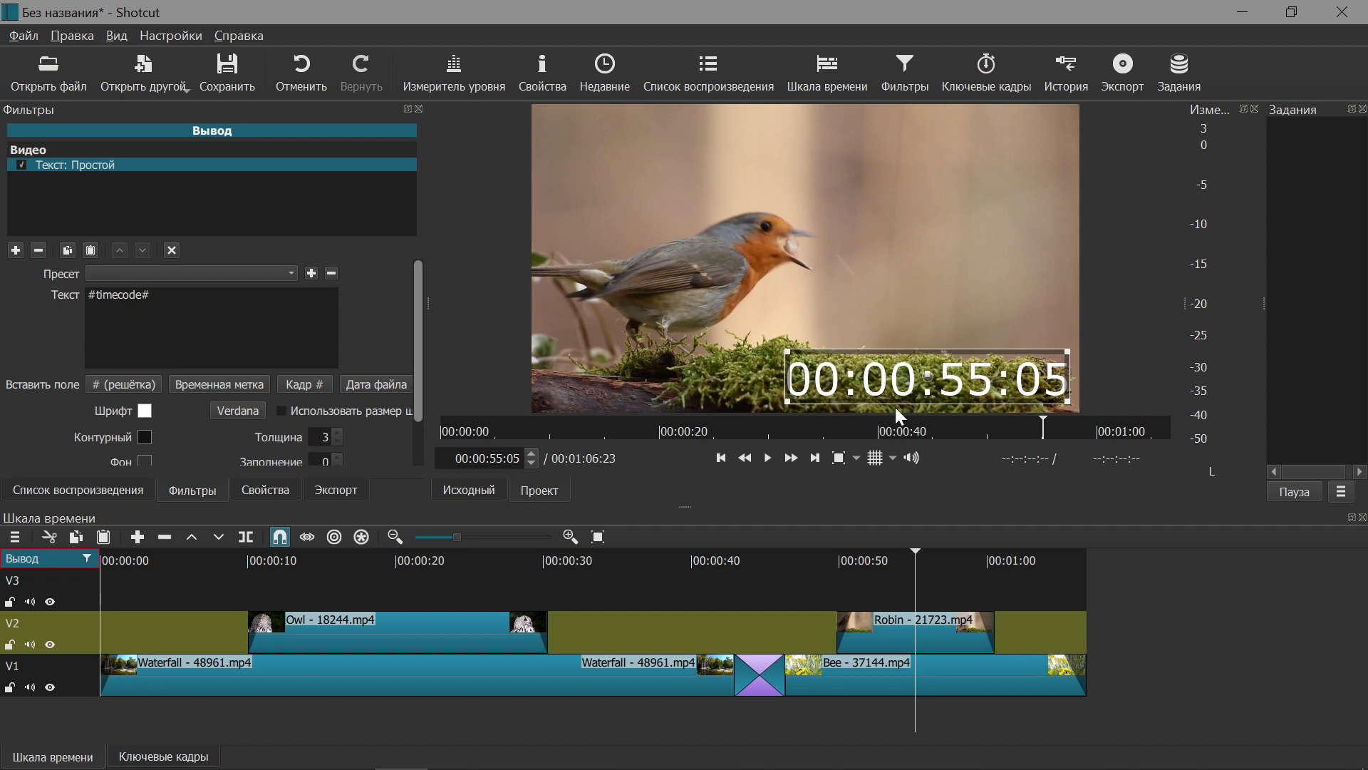
Check the timecode overlay at several points across all clips, through to the end of the timeline.
click(173, 554)
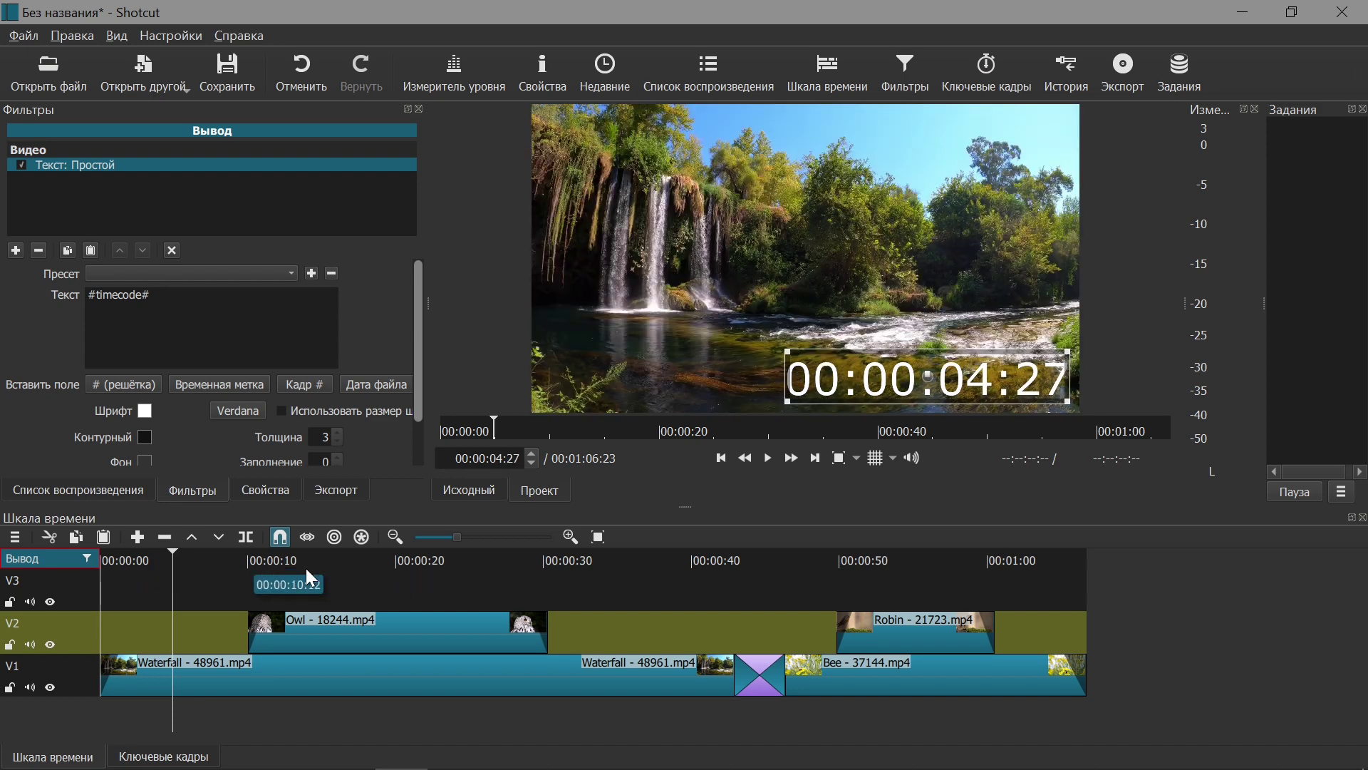
click(326, 554)
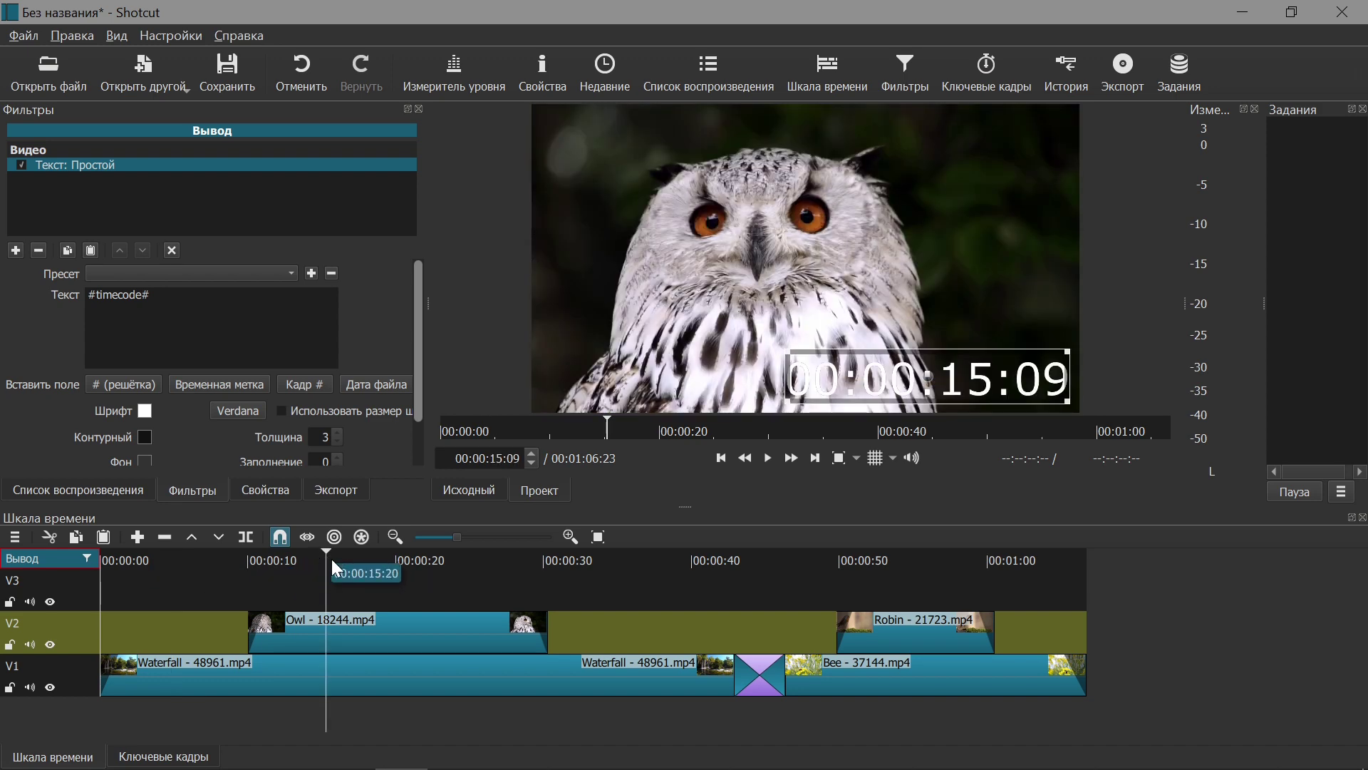
click(470, 557)
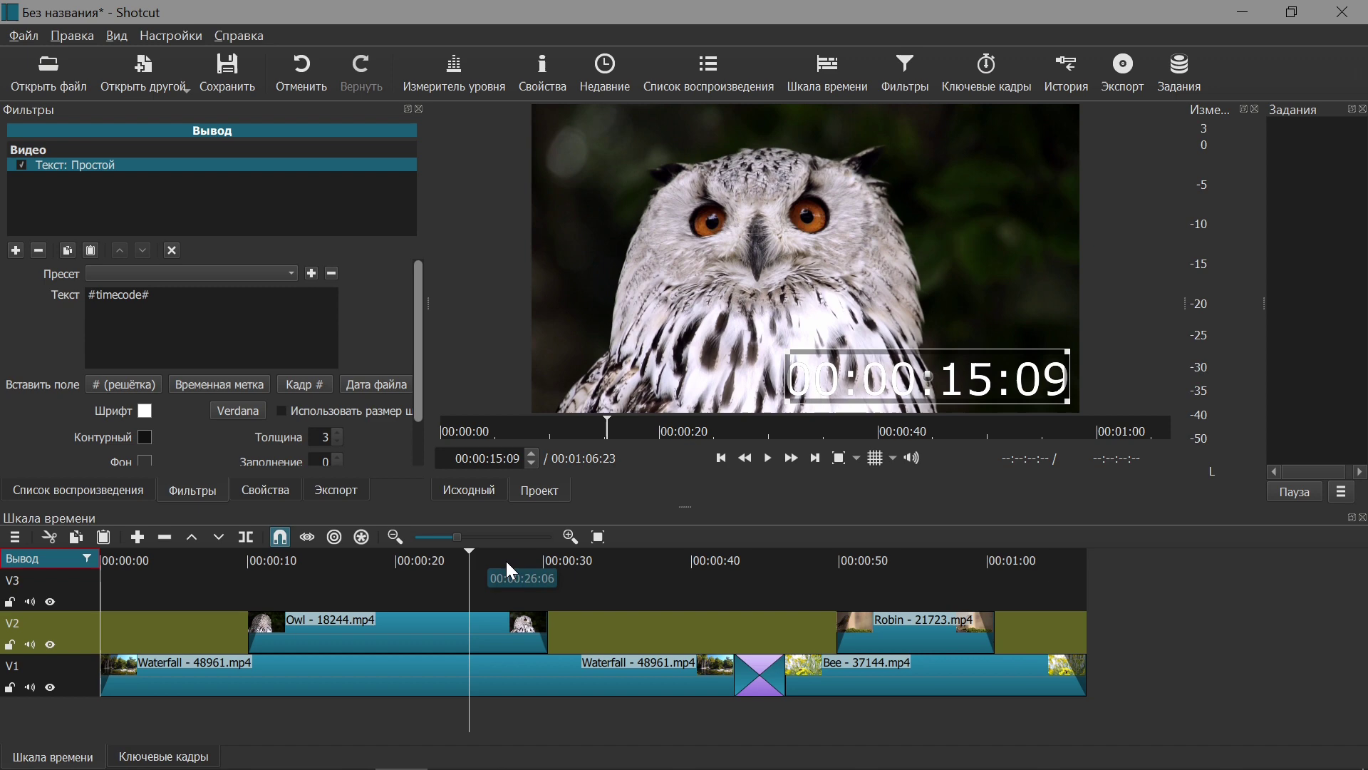
click(629, 564)
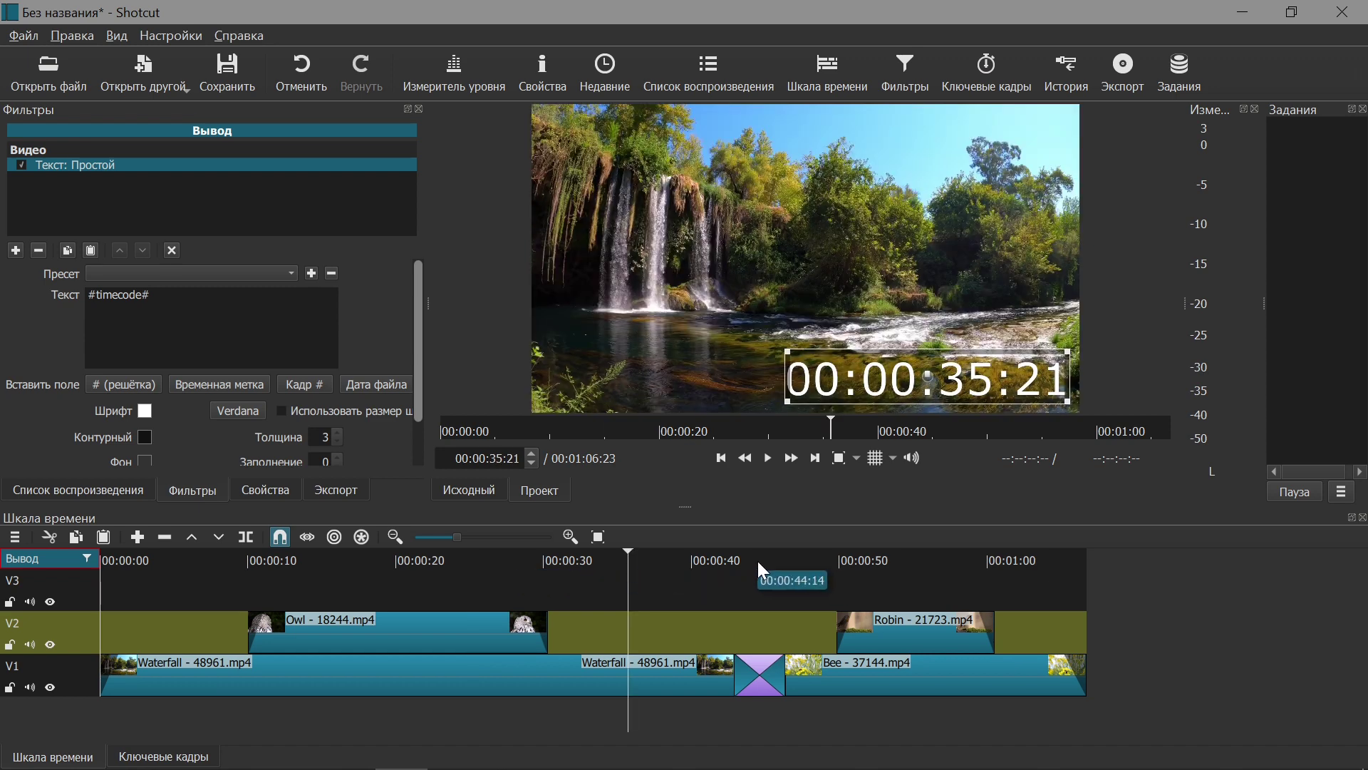
click(758, 562)
click(887, 562)
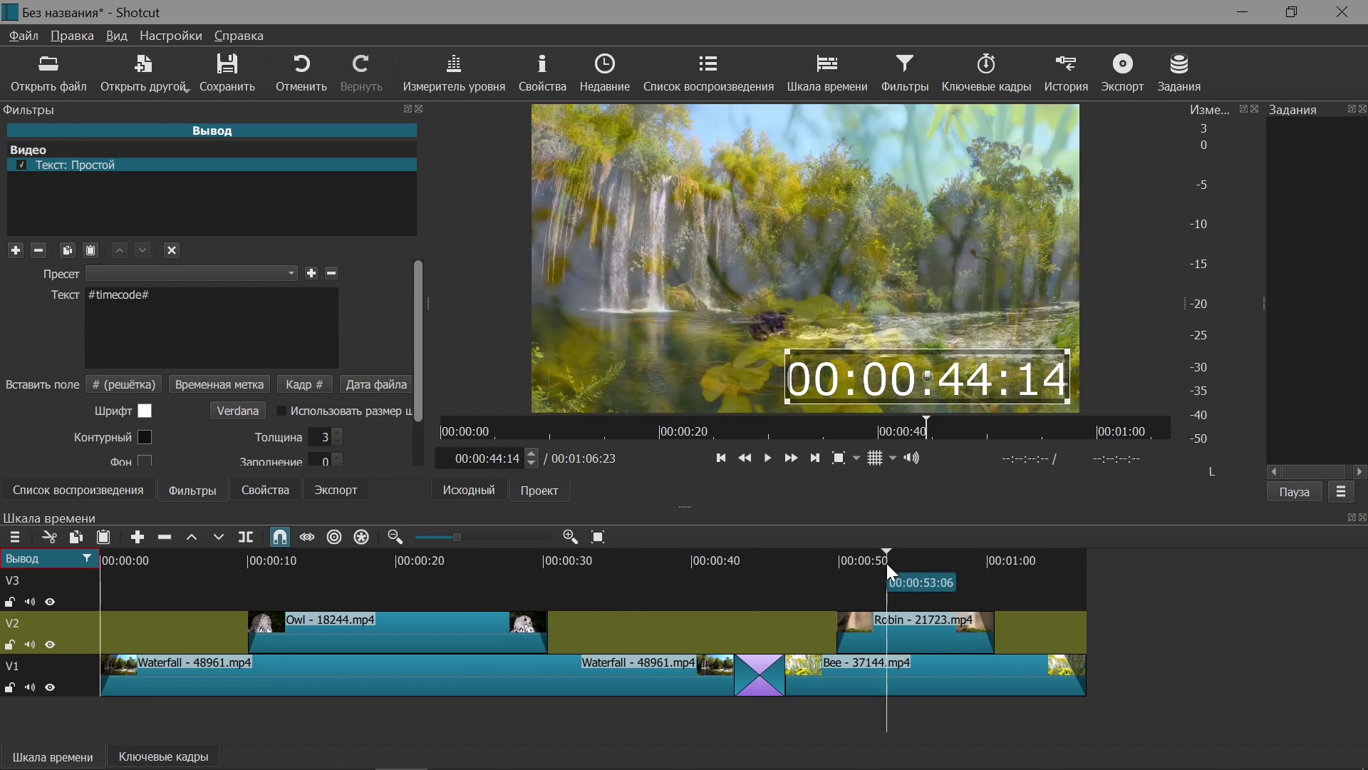
click(1019, 564)
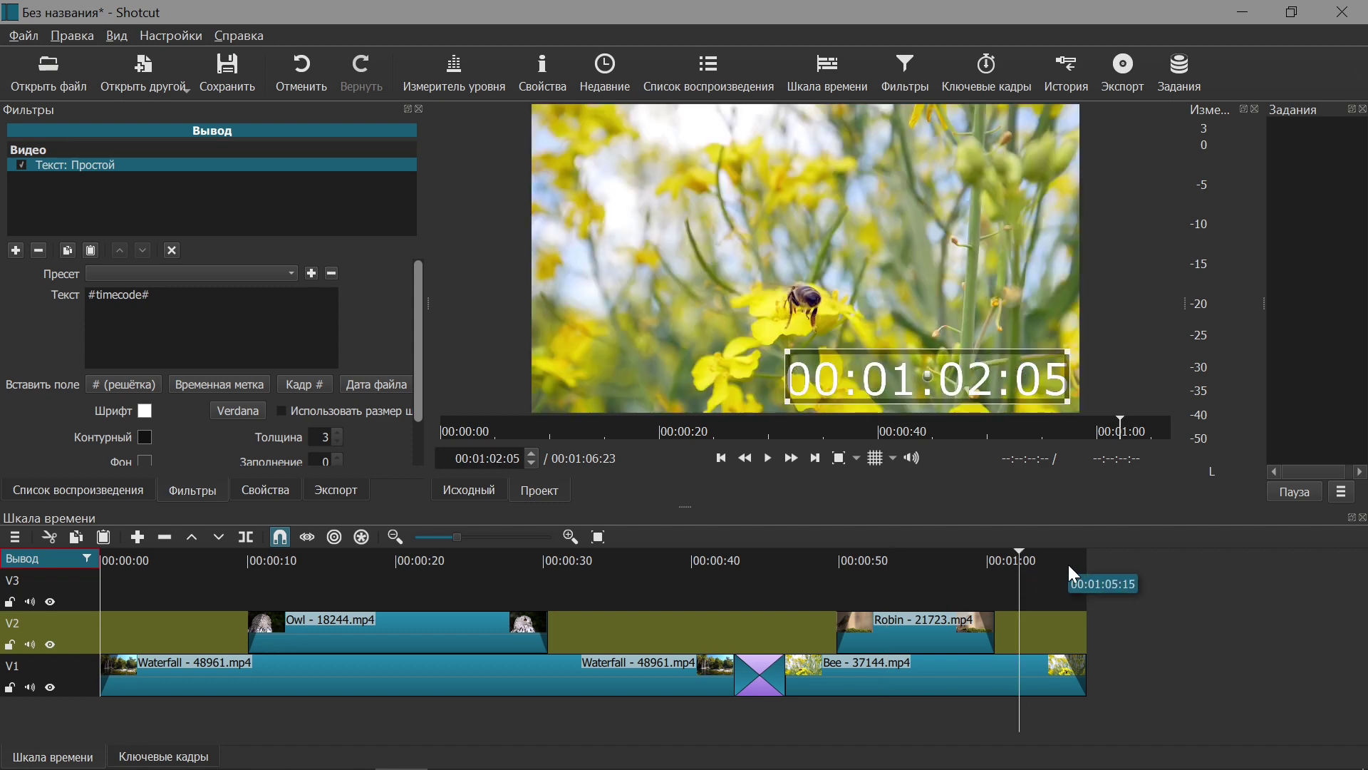
click(1069, 566)
drag(1081, 568, 1094, 562)
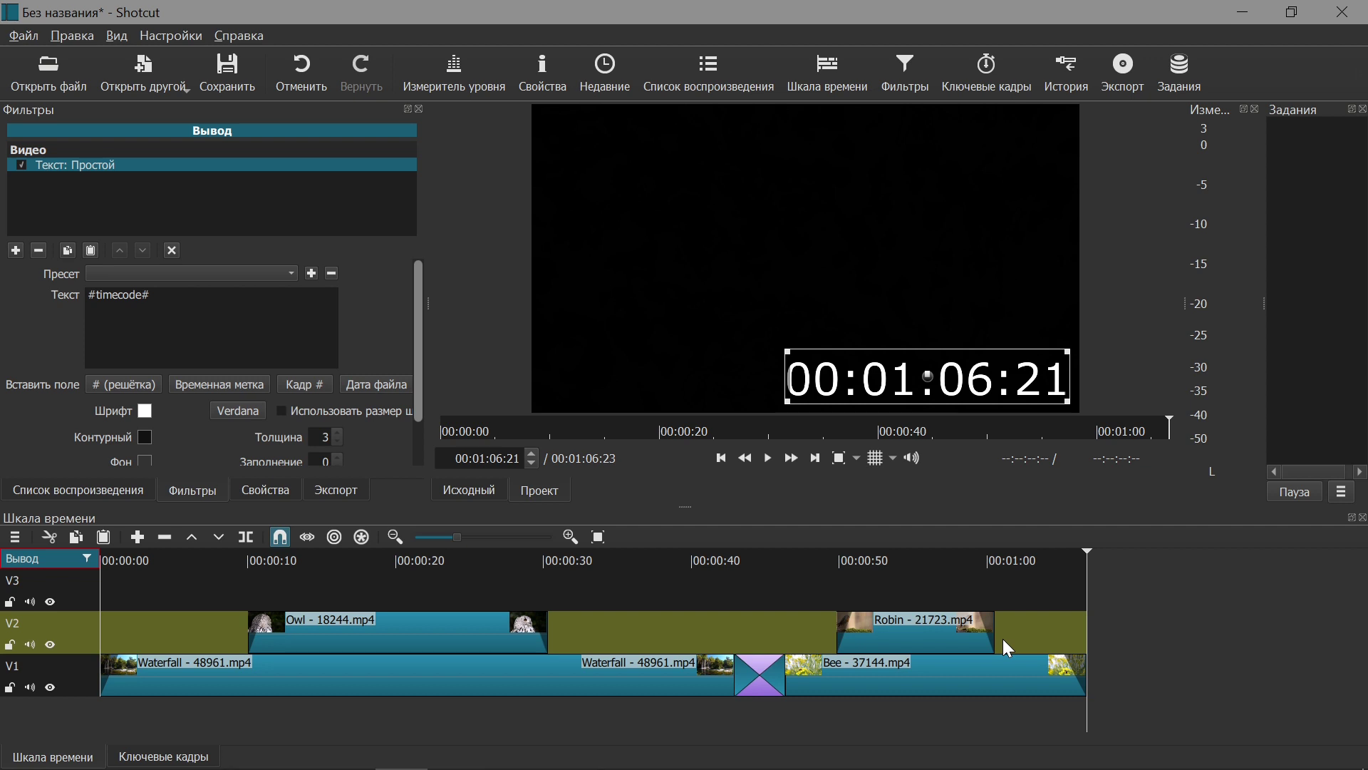
Examine the Bee clip's fade filters and check how the timecode overlay behaves during its closing fade.
click(1052, 681)
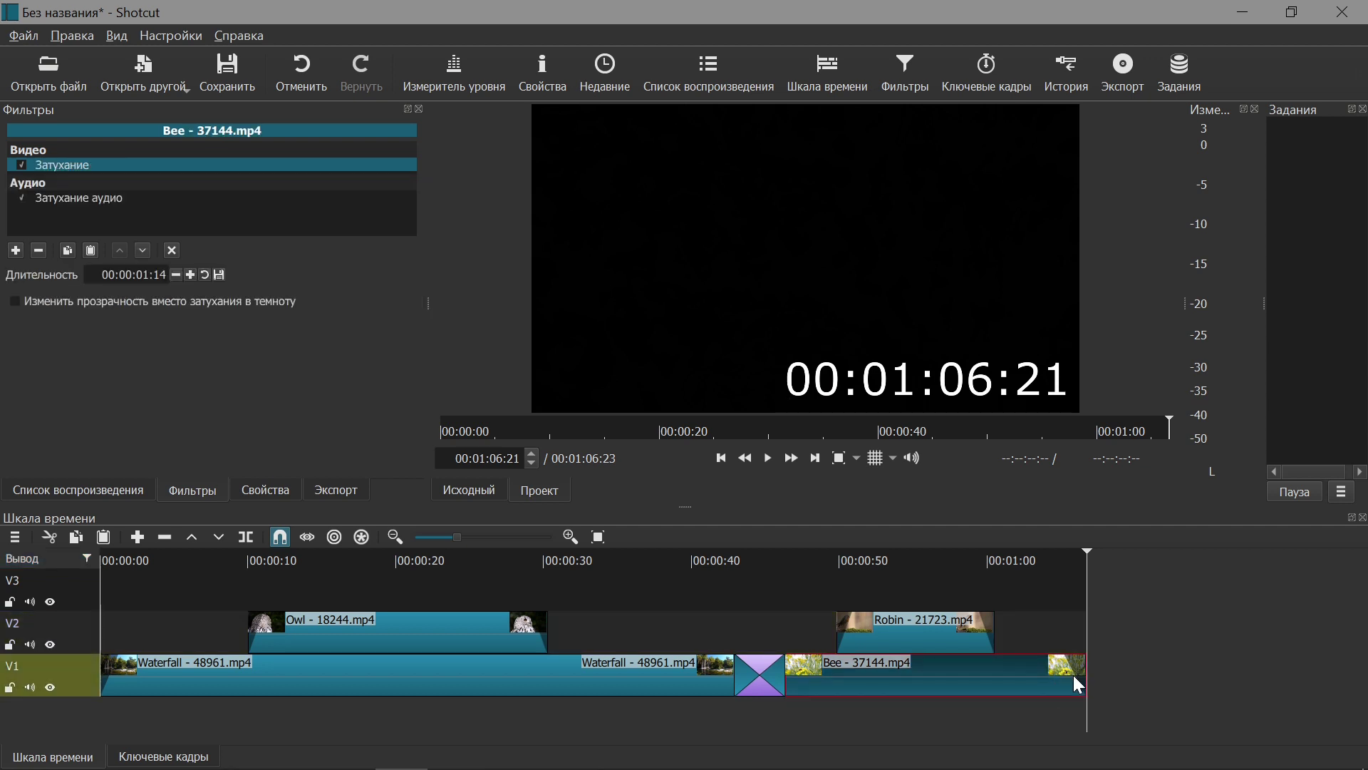
click(1025, 562)
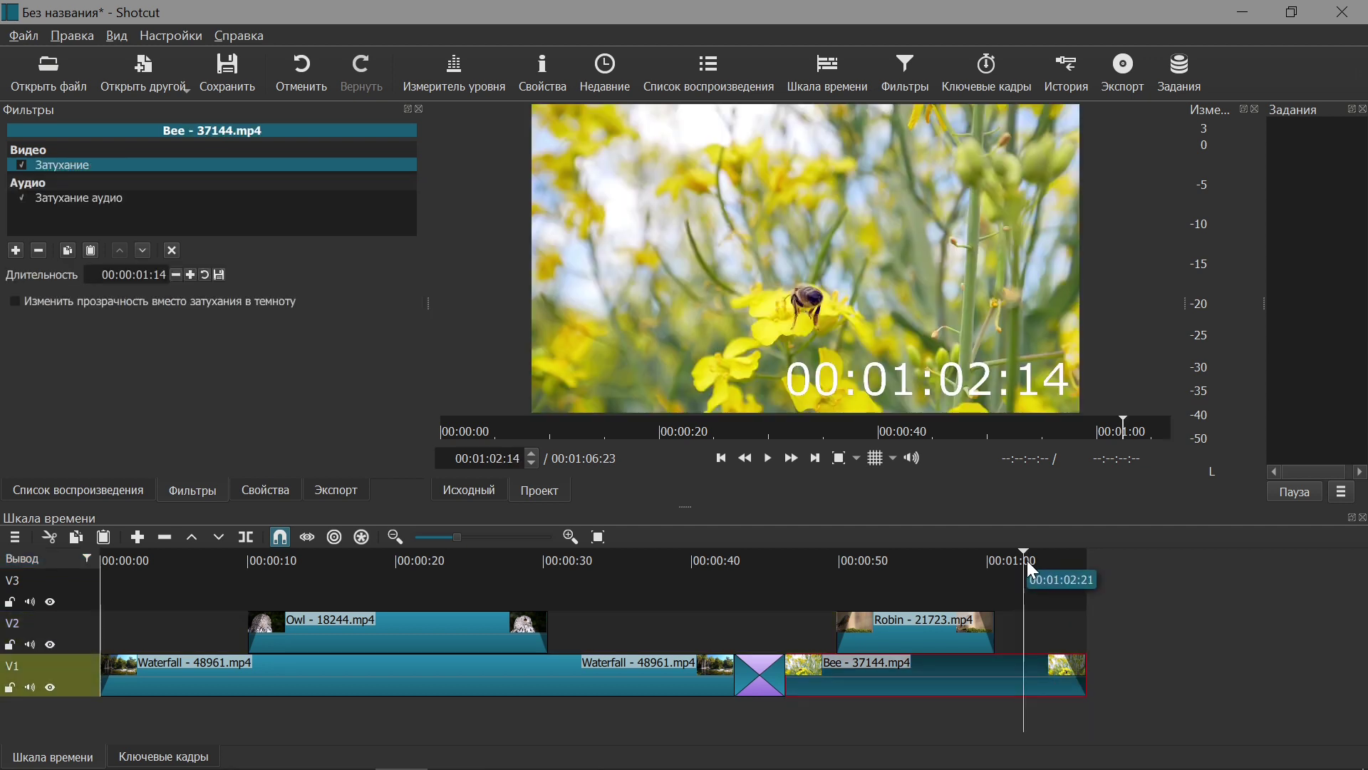
drag(1027, 560, 1083, 567)
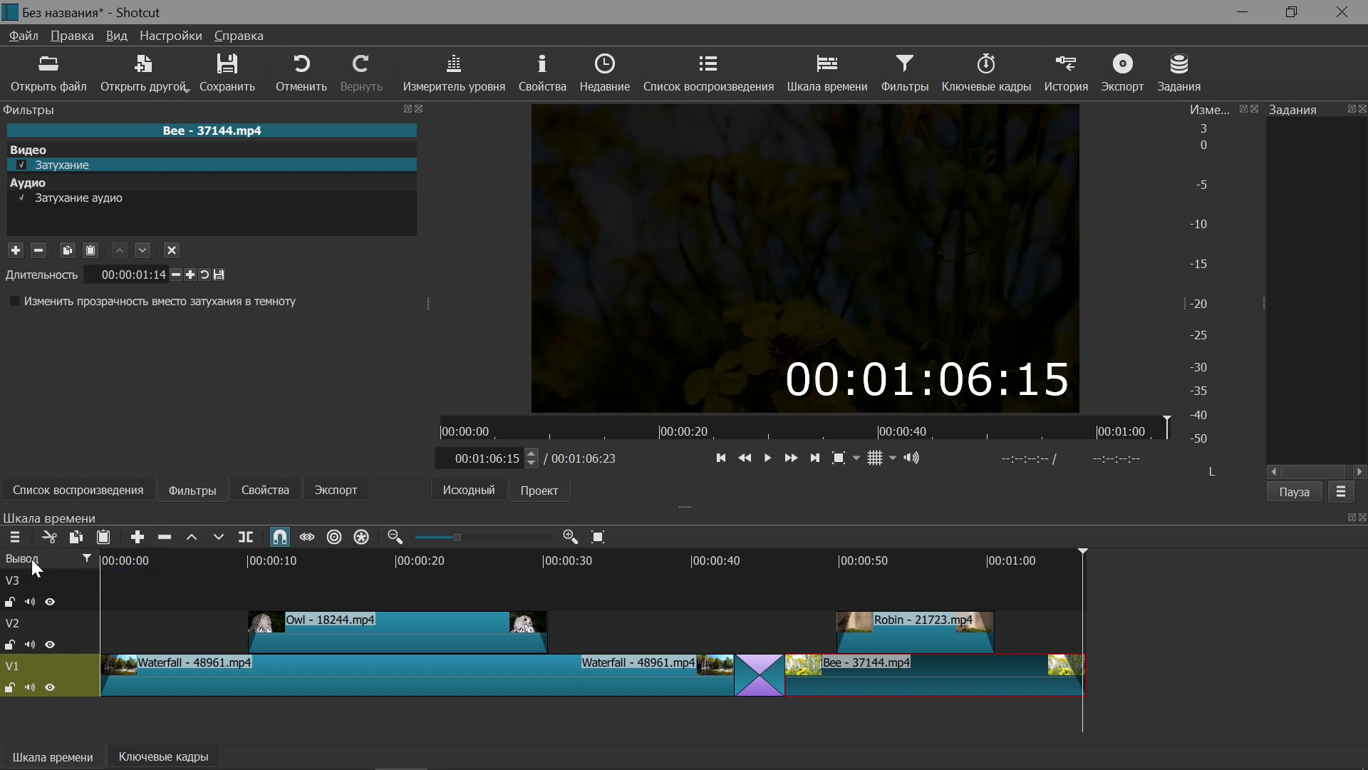
click(87, 560)
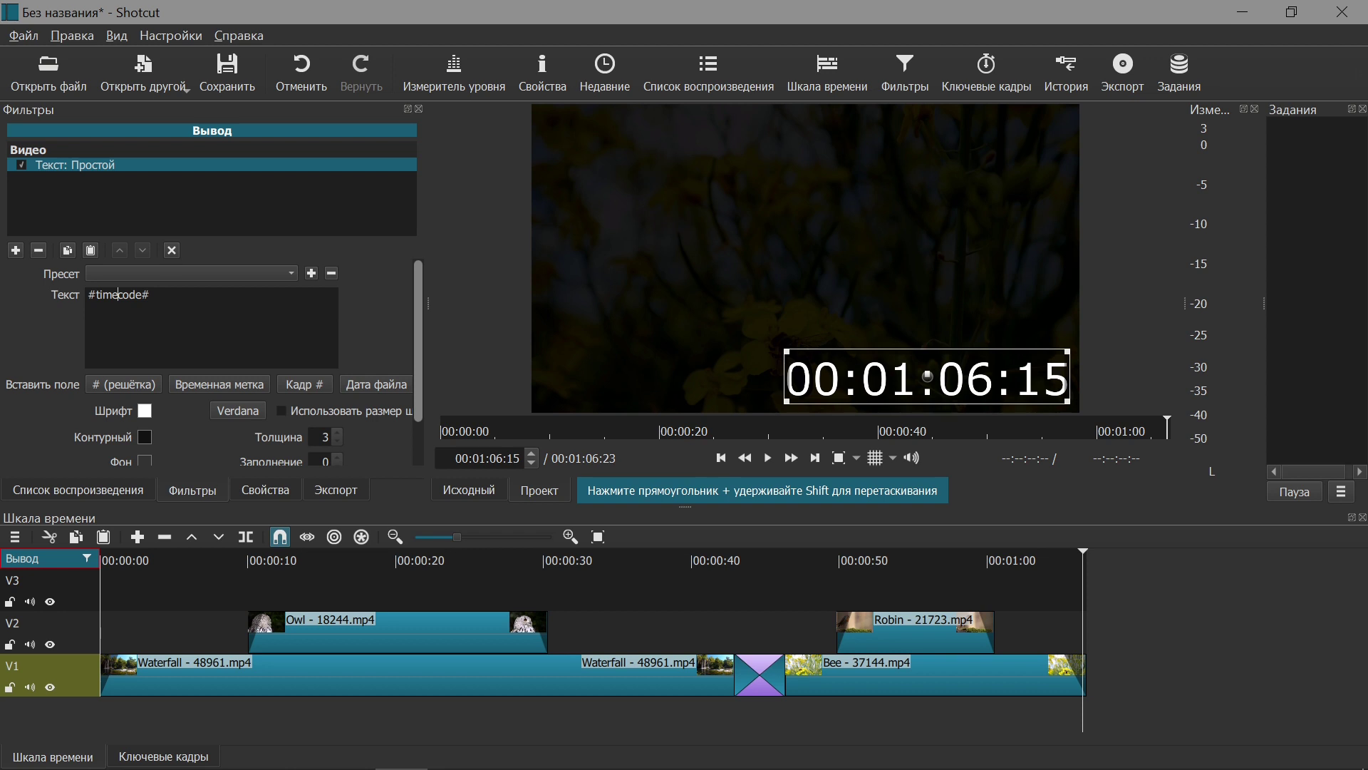
triple_click(117, 294)
double_click(117, 295)
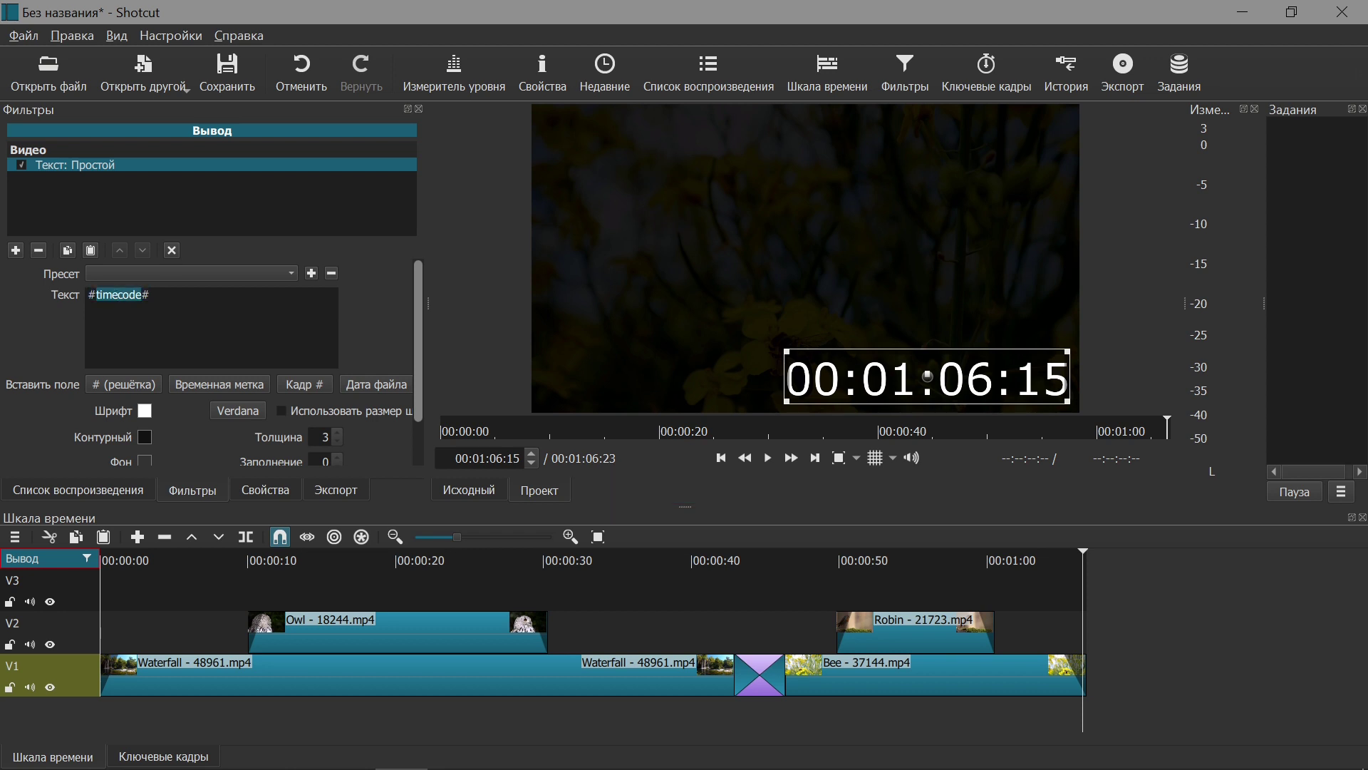
triple_click(118, 294)
text(www.pixabay.com)
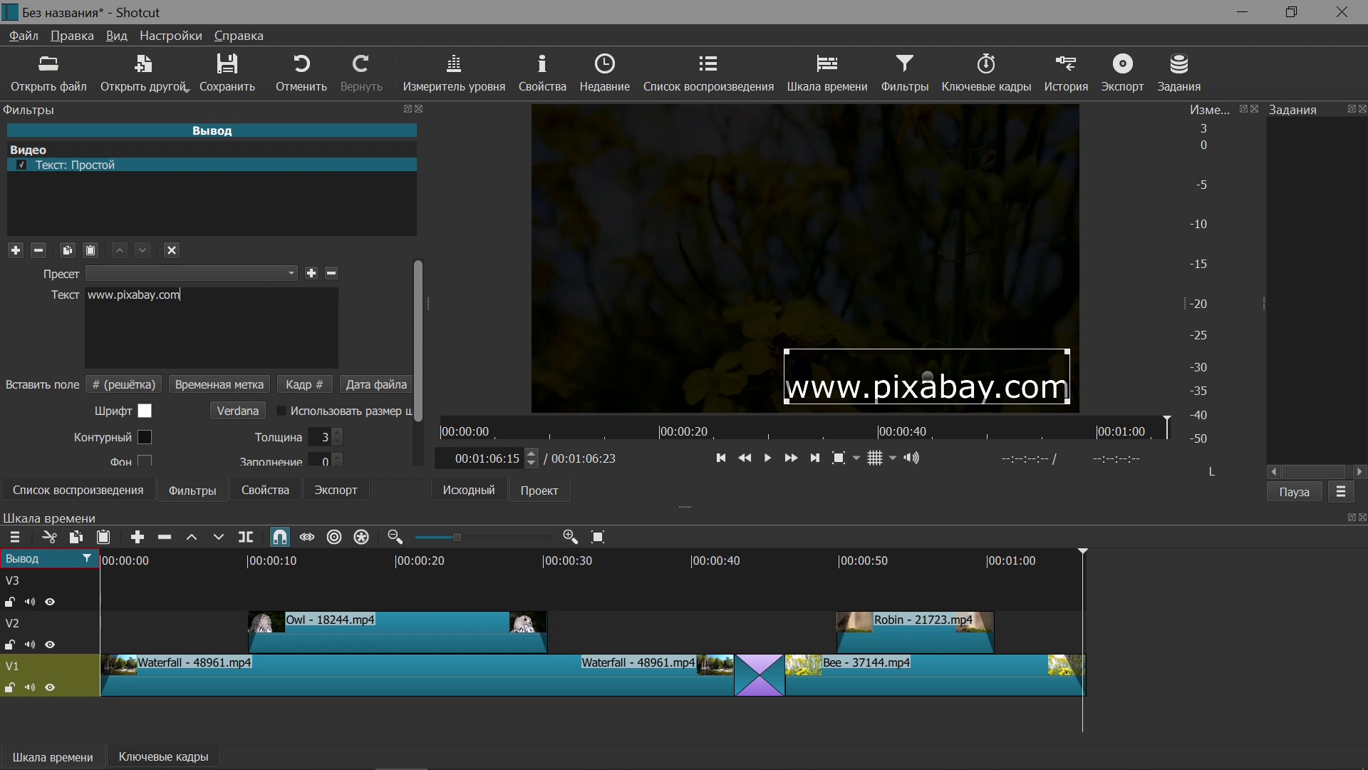
Check the website text overlay over each clip and at the end of the timeline.
click(168, 560)
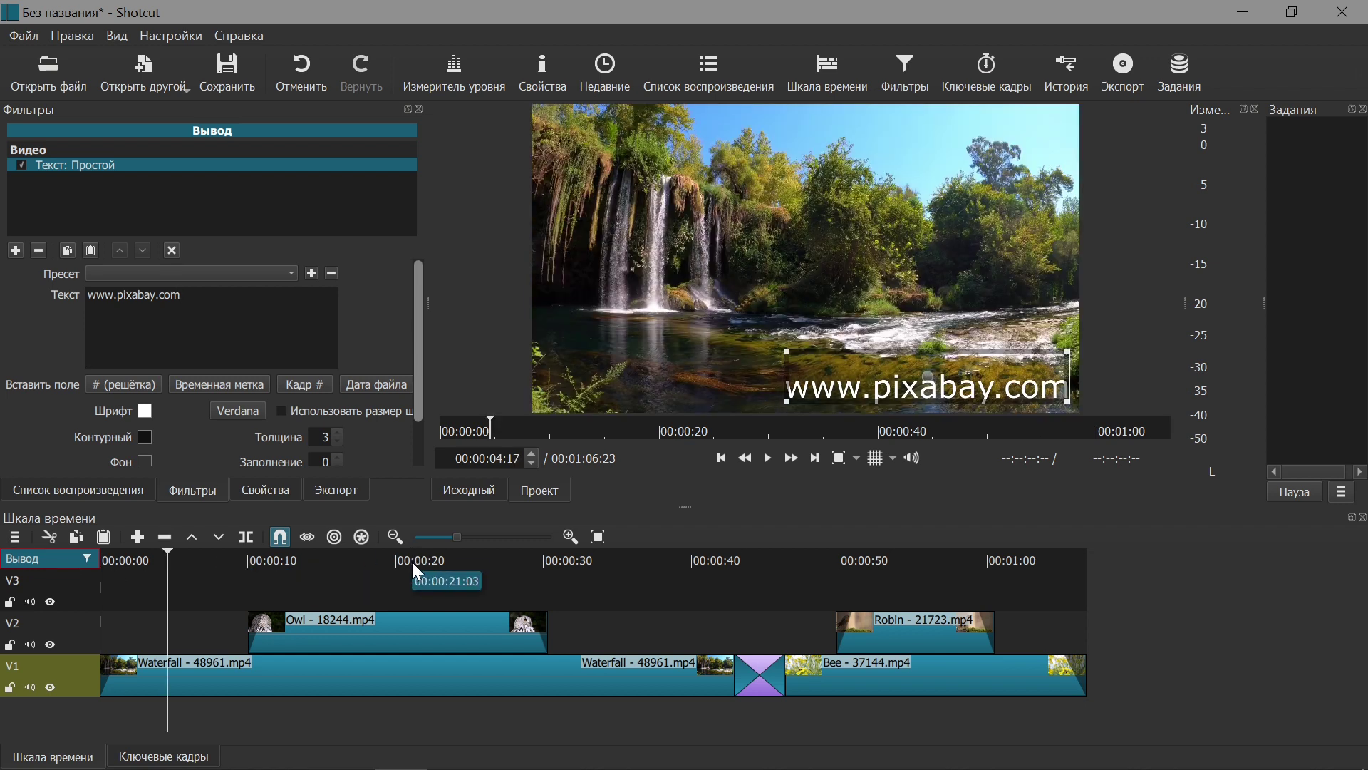
click(412, 561)
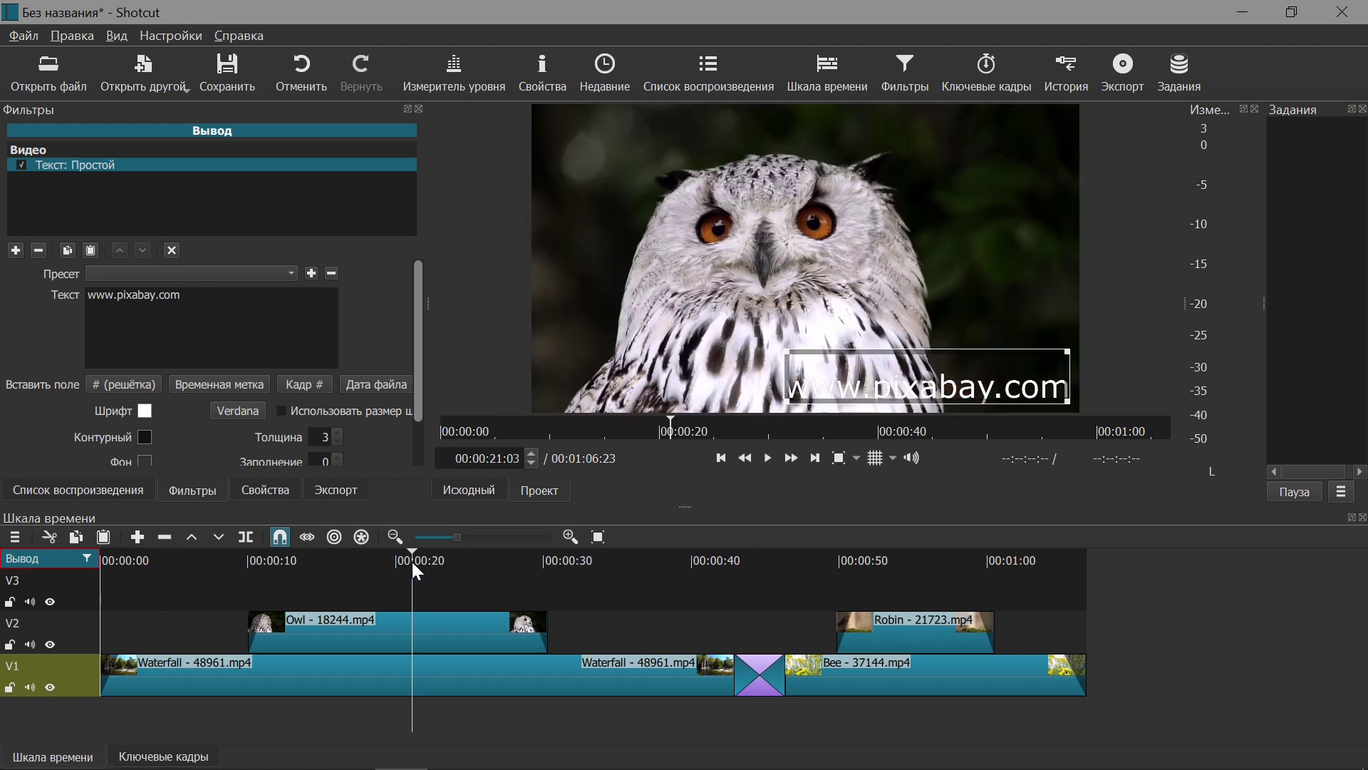
click(653, 564)
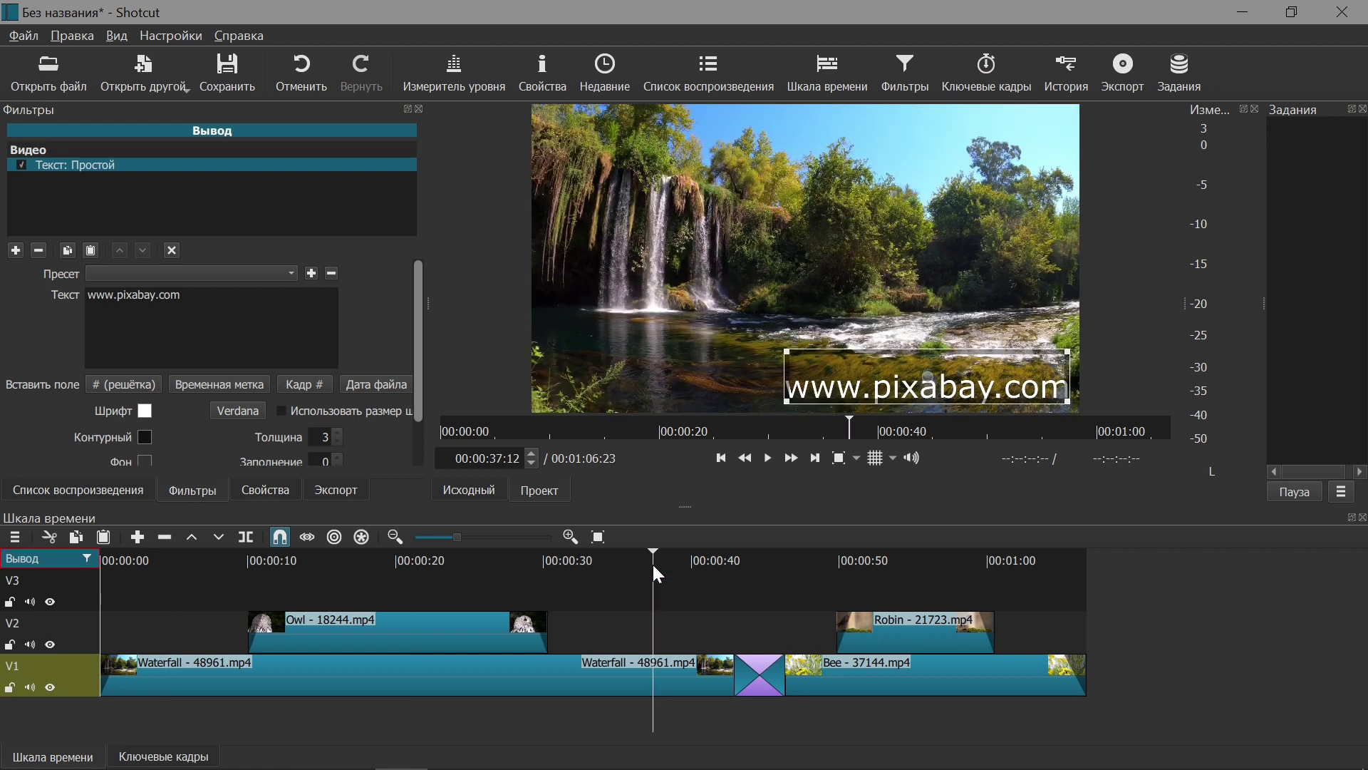
click(952, 567)
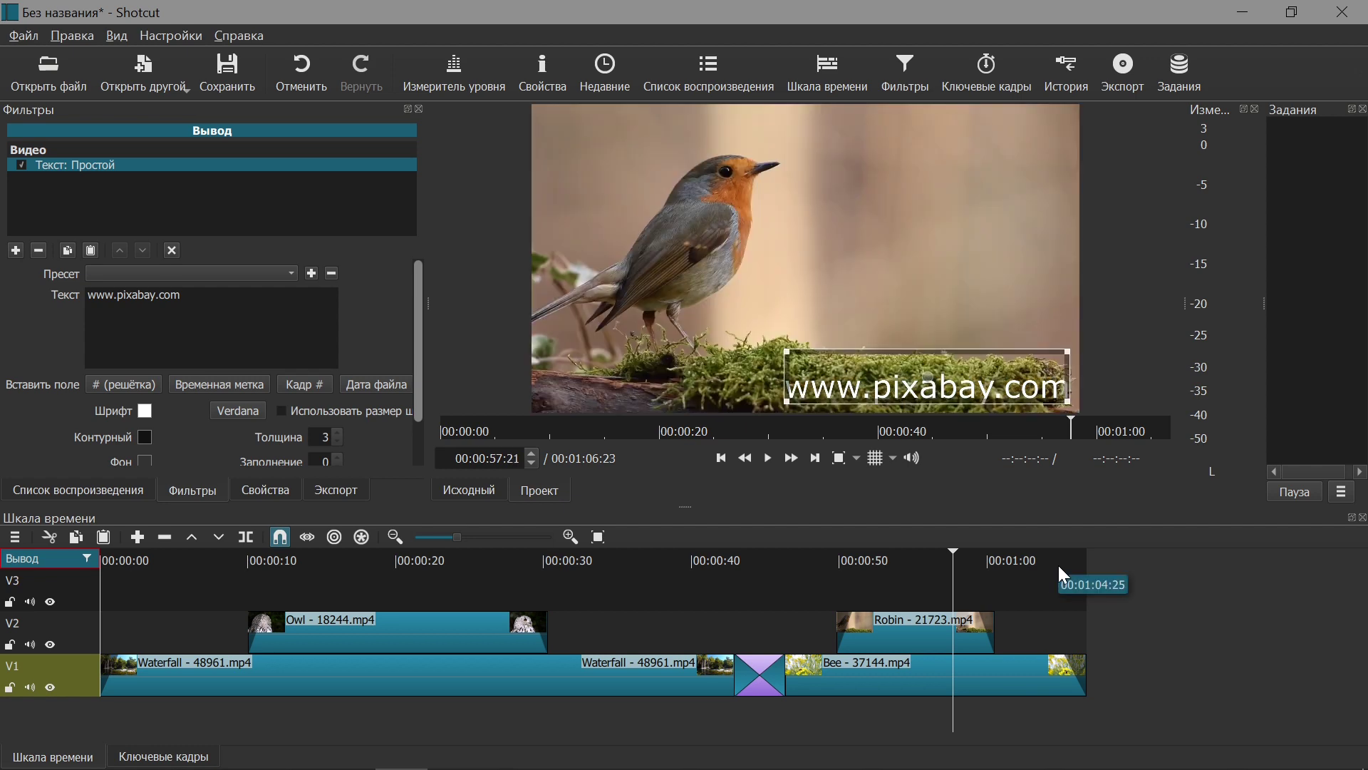
click(1058, 566)
click(1072, 562)
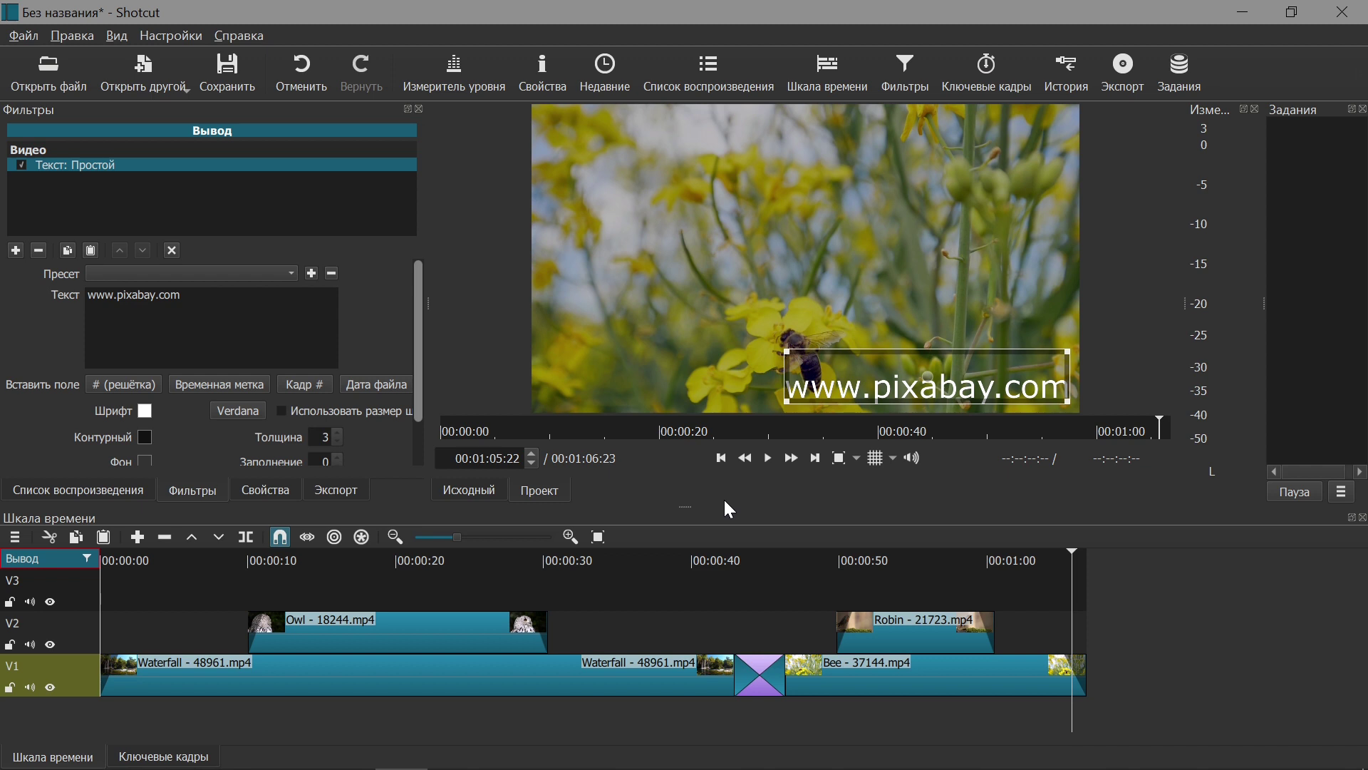
drag(1073, 563, 1104, 565)
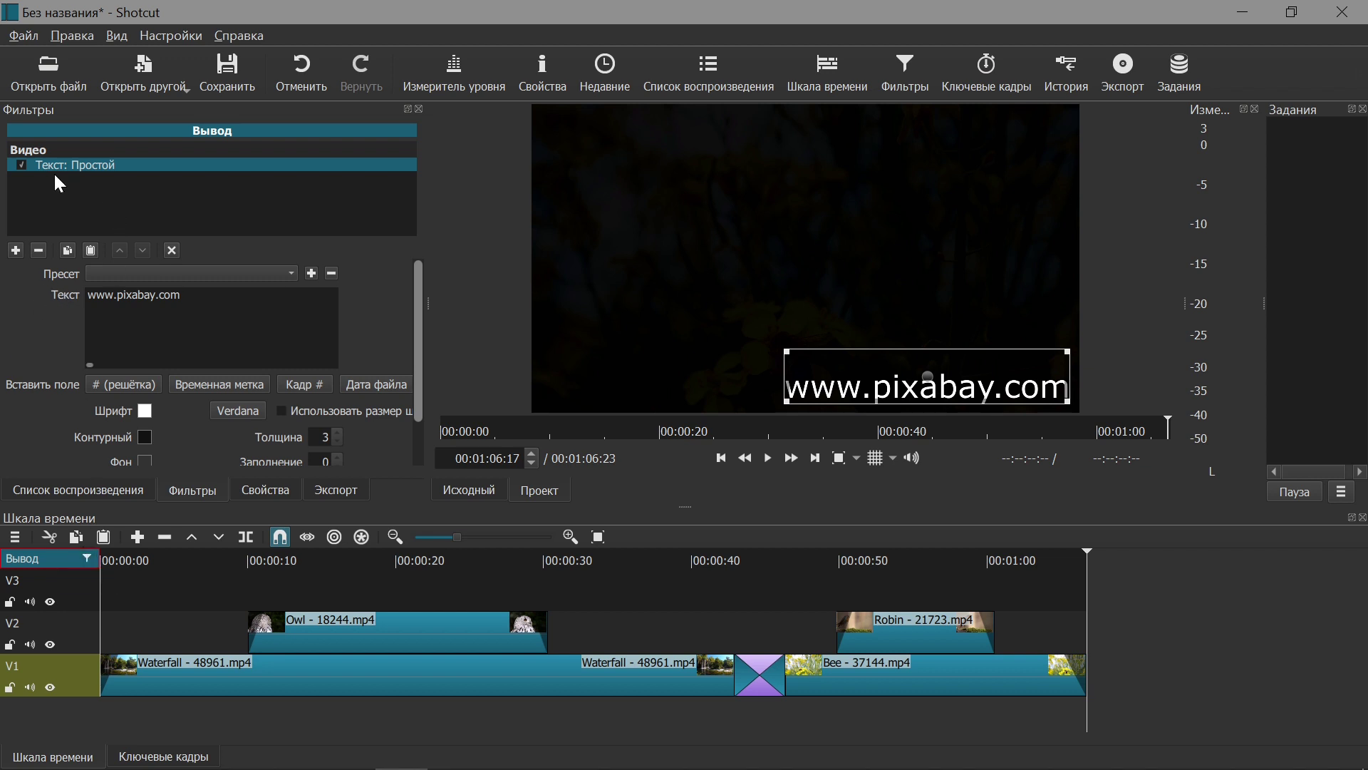
Add a video fade-out filter (Затухание) to the Output track and check the fade at the project's end.
click(15, 251)
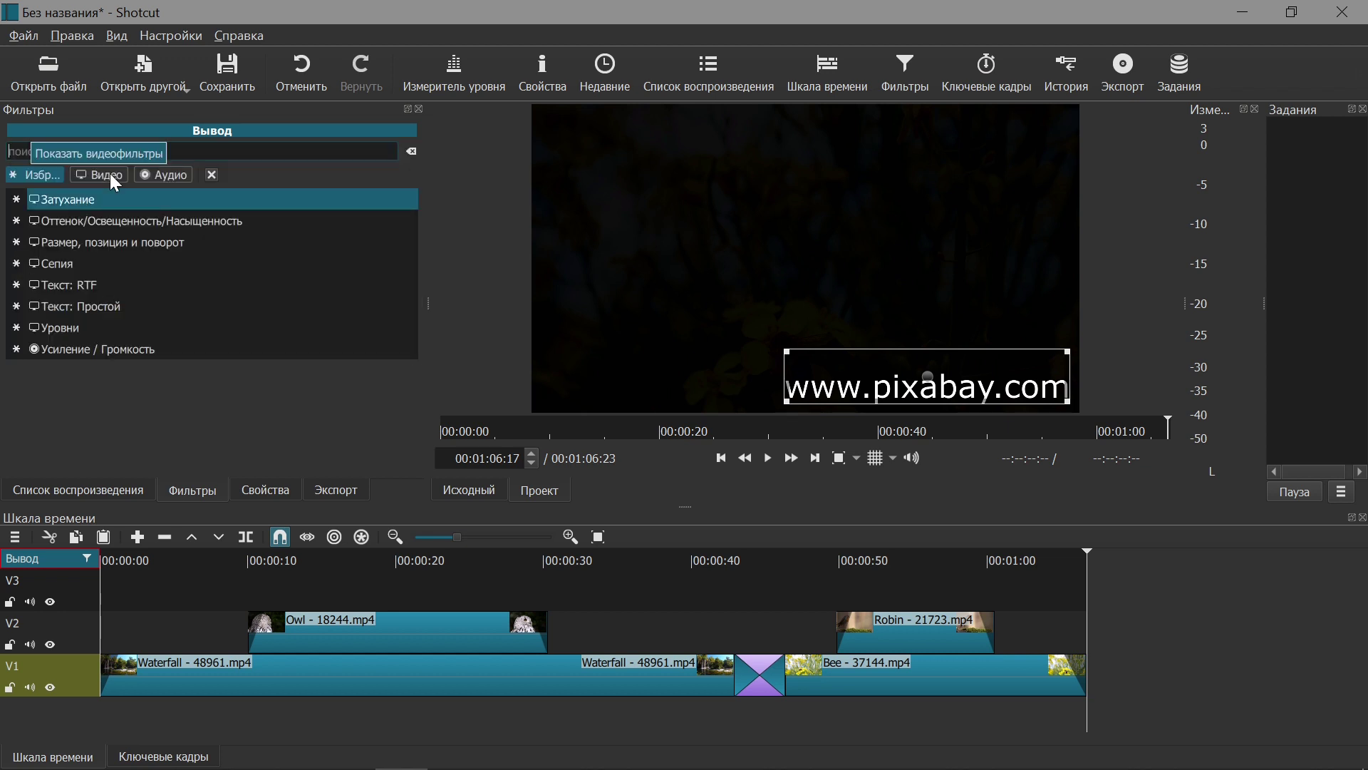
click(52, 201)
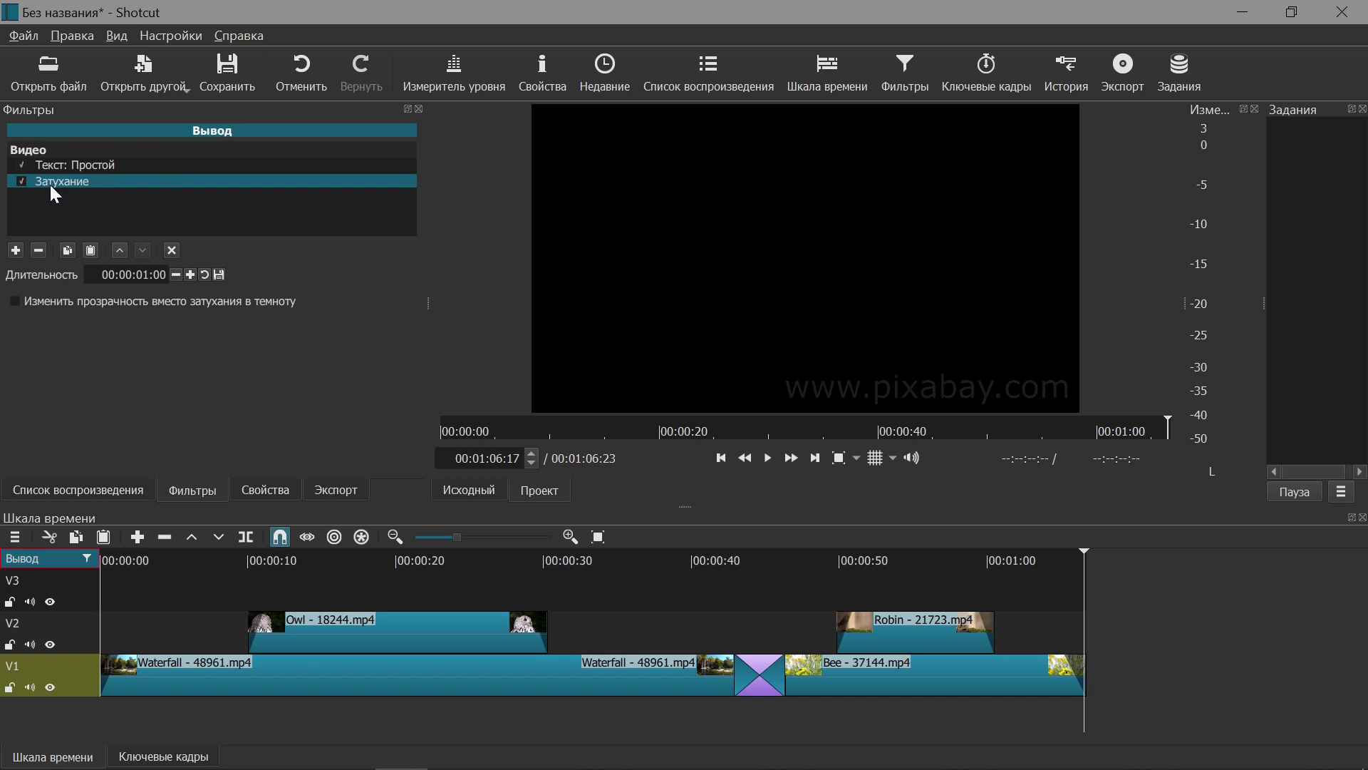
mouse_move(1078, 558)
mouse_down()
mouse_move(1065, 566)
mouse_move(1084, 554)
mouse_move(1073, 558)
mouse_up()
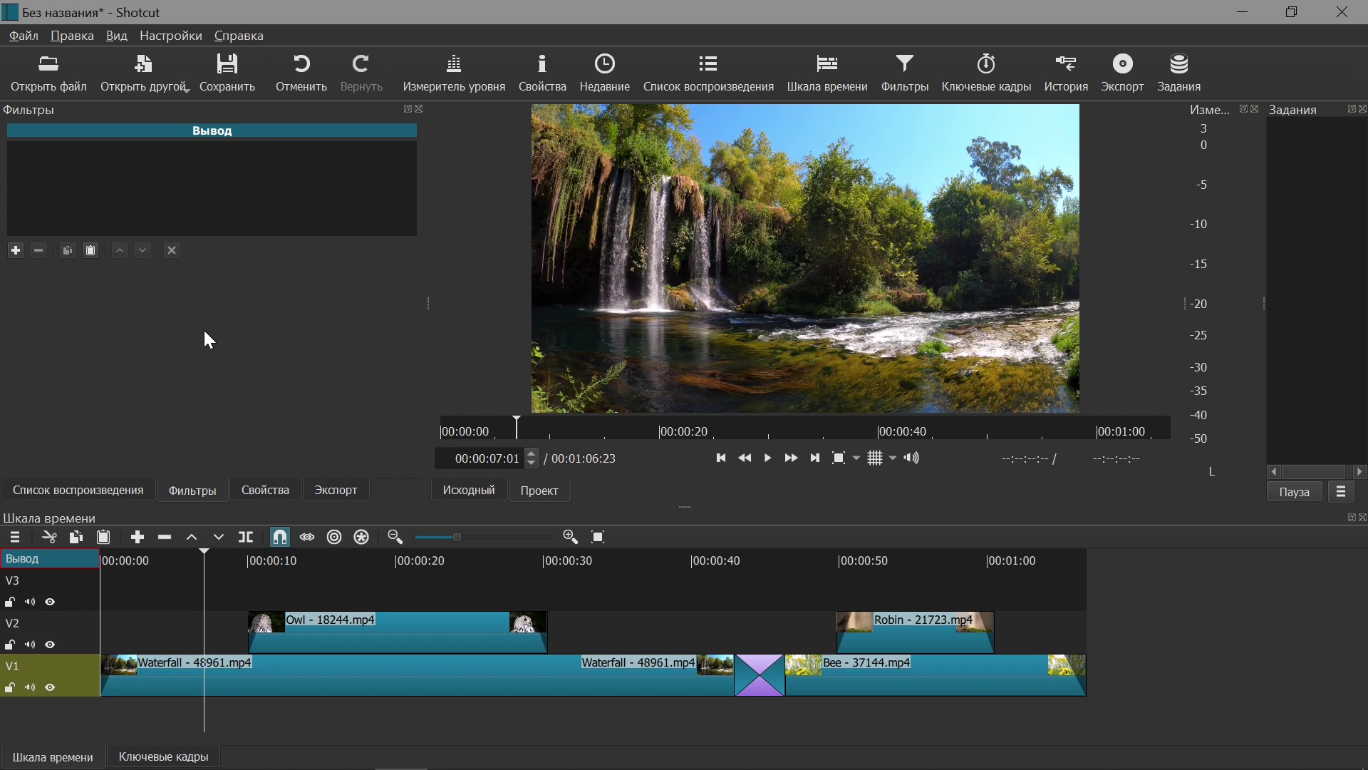
click(156, 92)
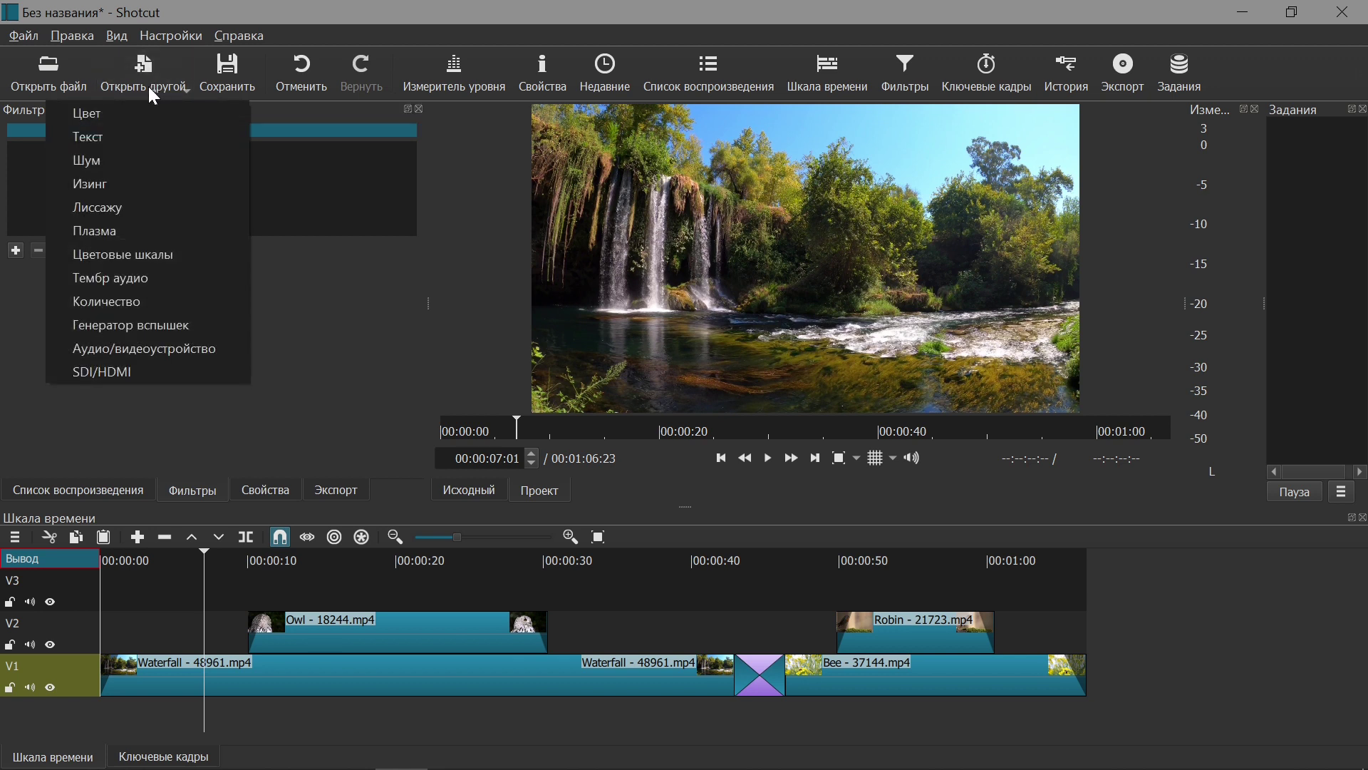
click(117, 136)
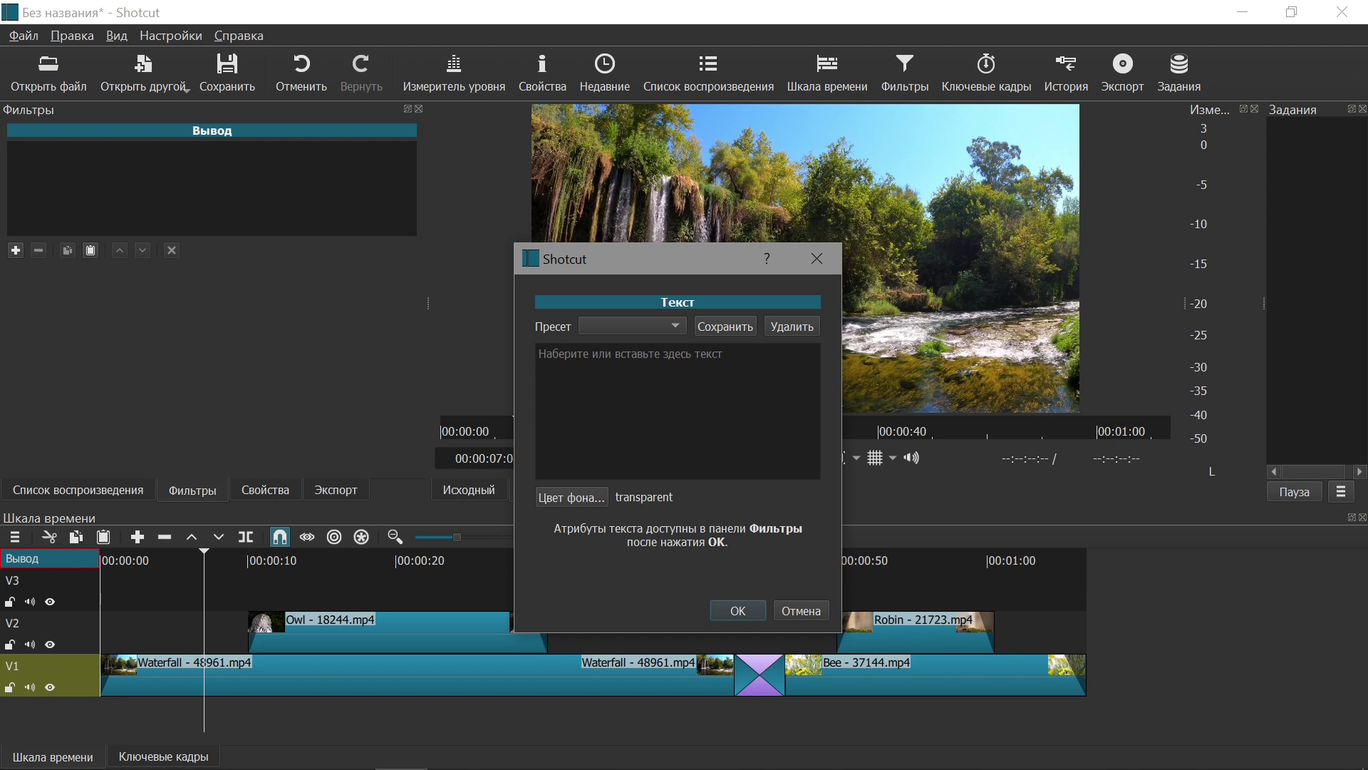
right_click(564, 366)
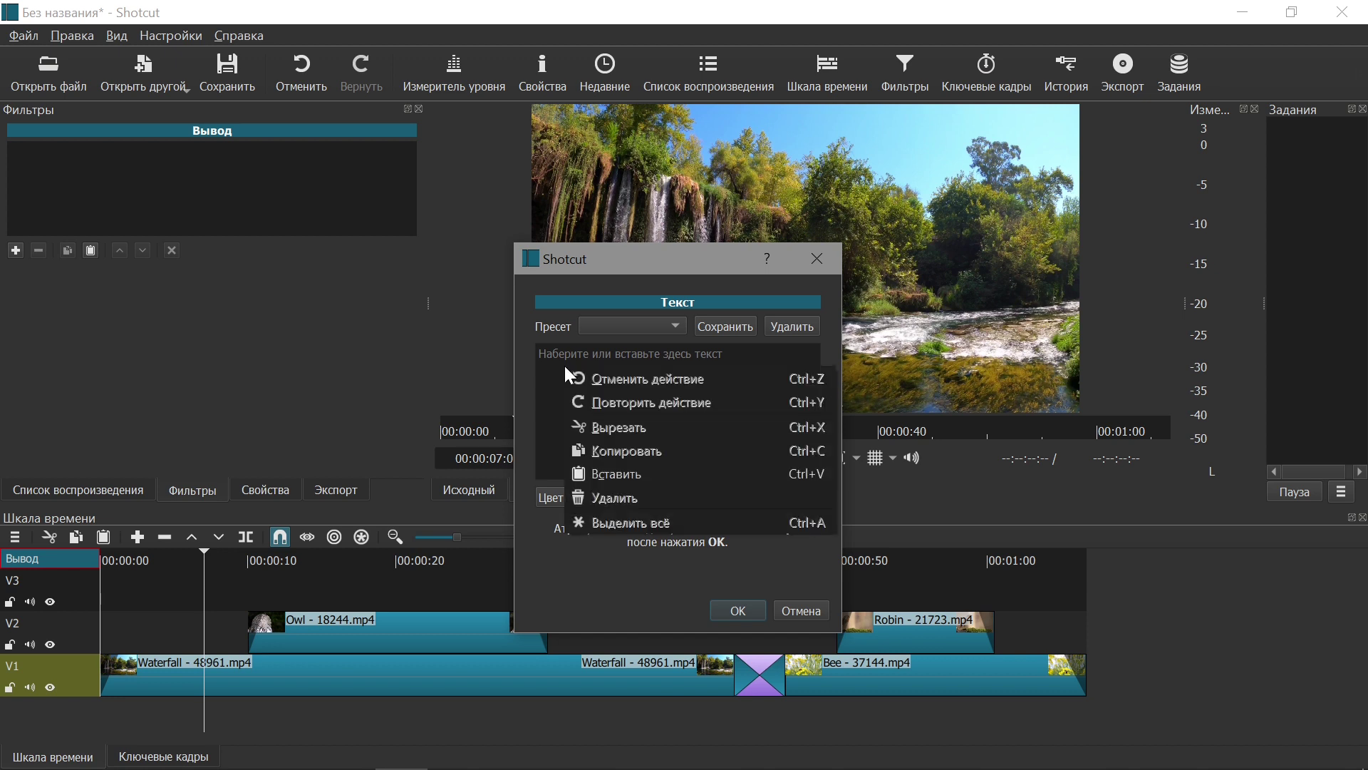
click(642, 471)
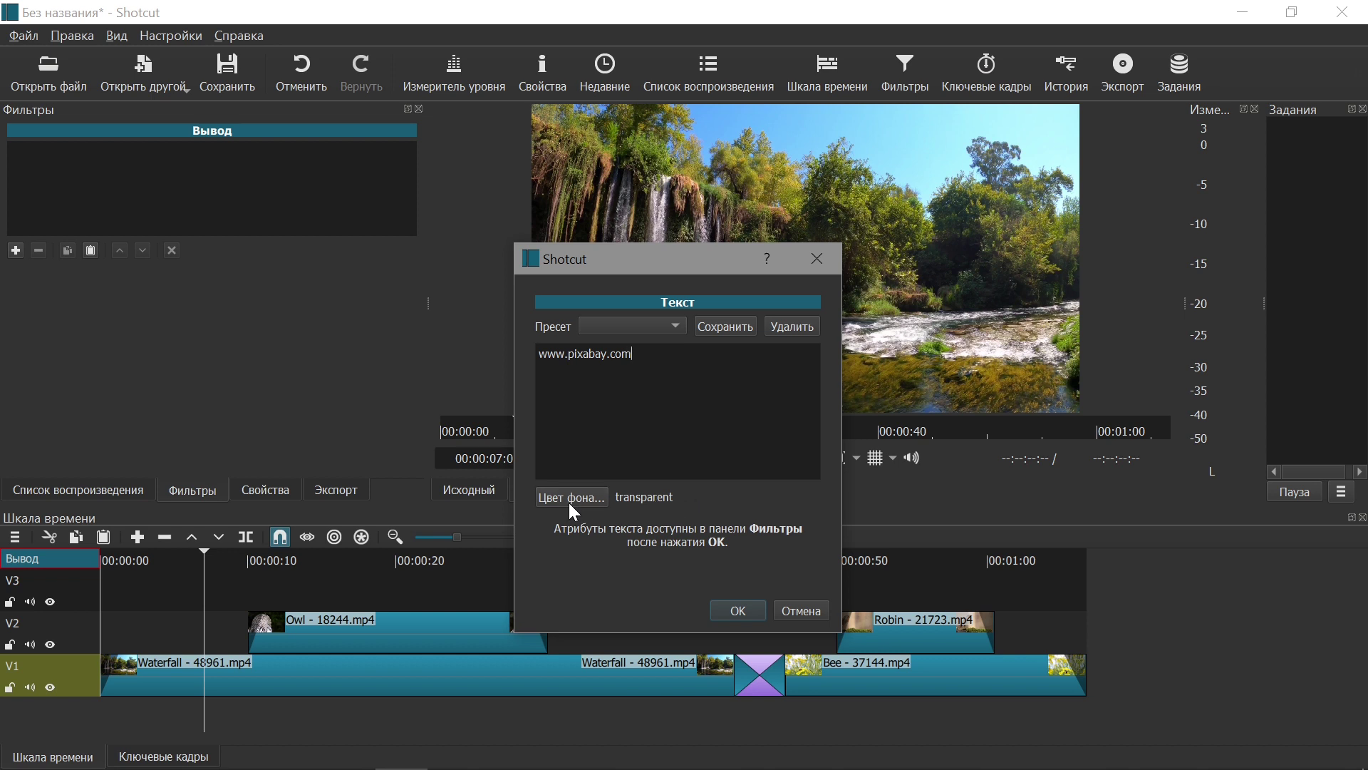
click(739, 611)
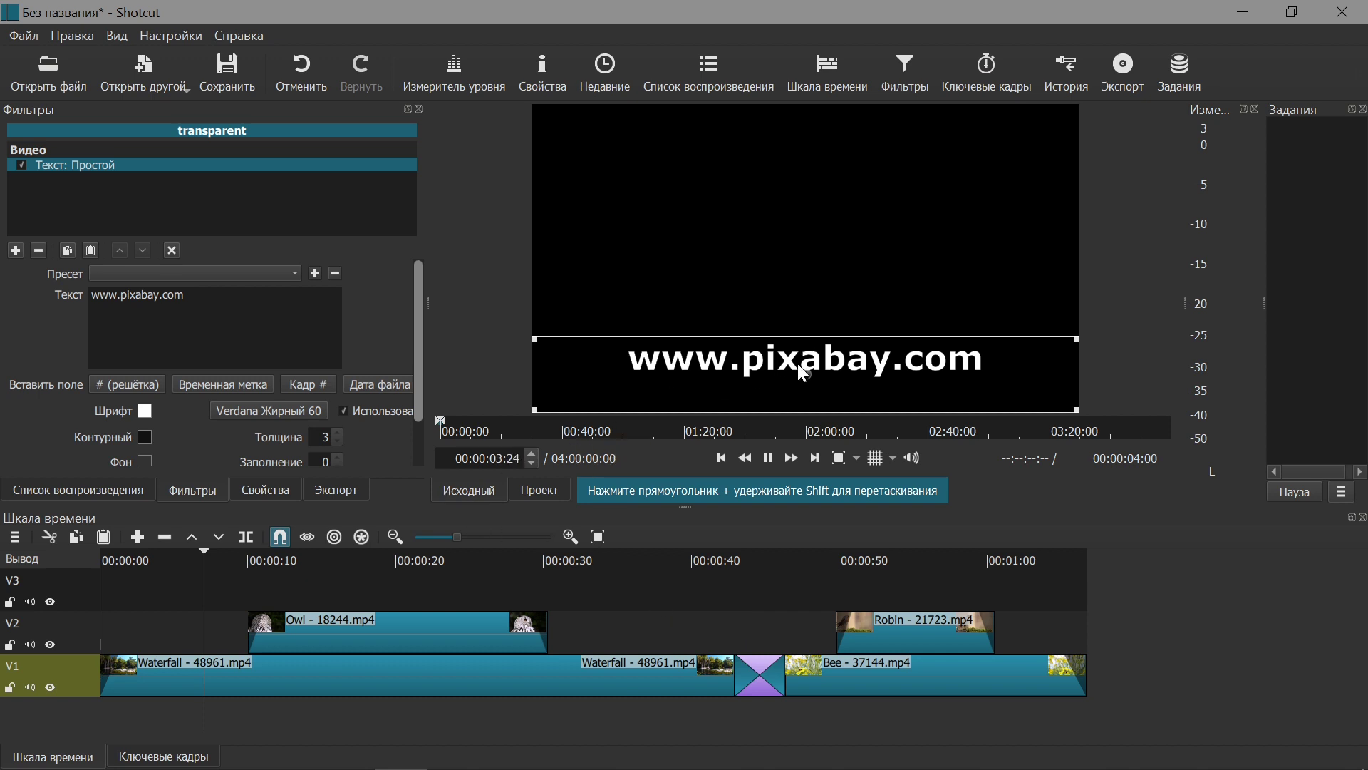
key(space)
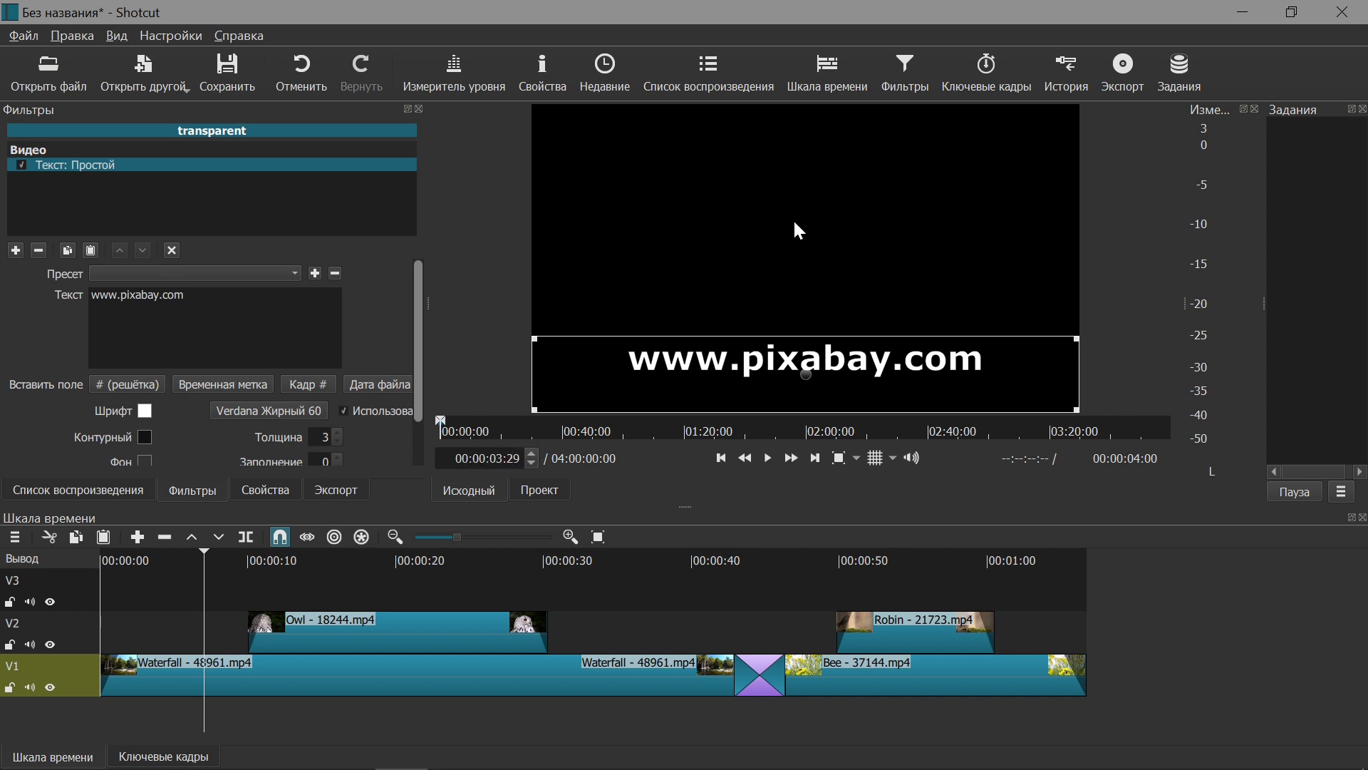
Add the text clip to the playlist and place it on track V3 about 3 seconds into the timeline, above the Waterfall clip.
click(107, 490)
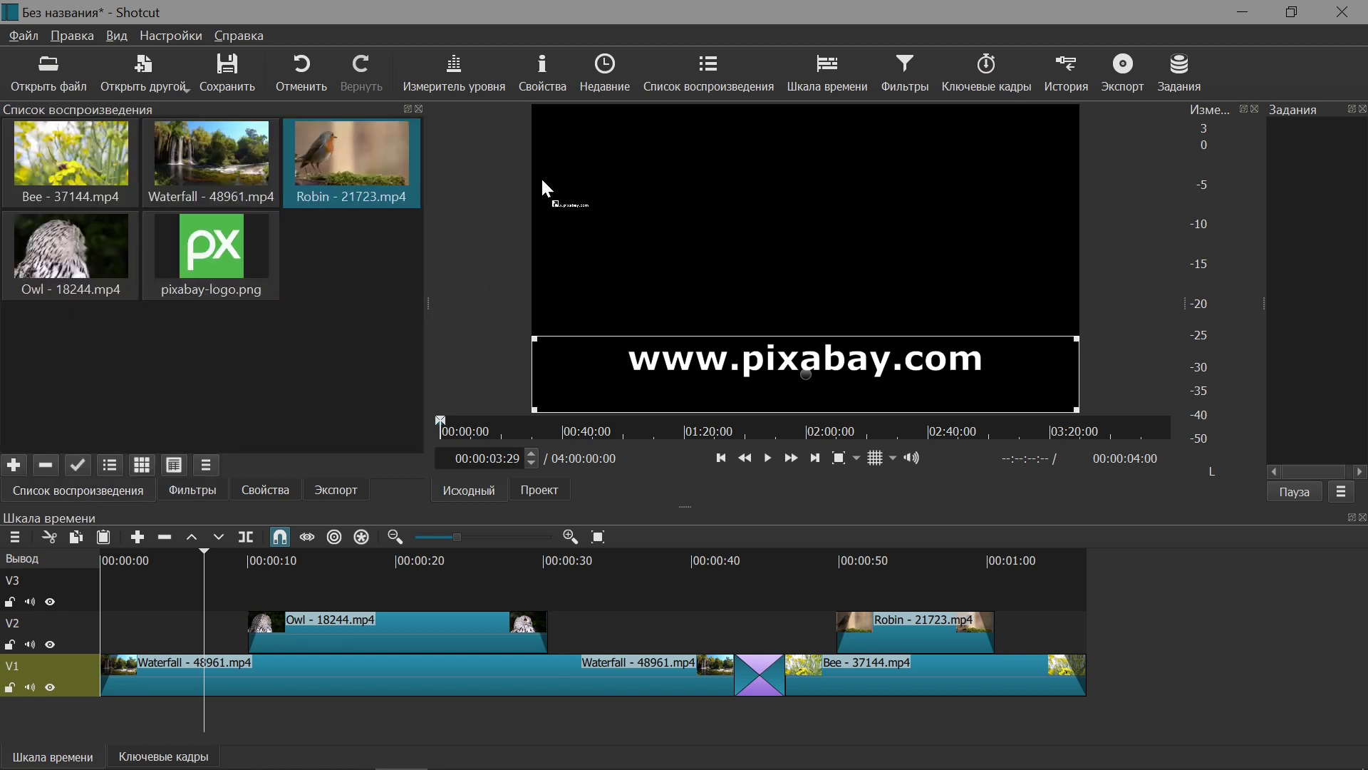
drag(545, 187, 340, 276)
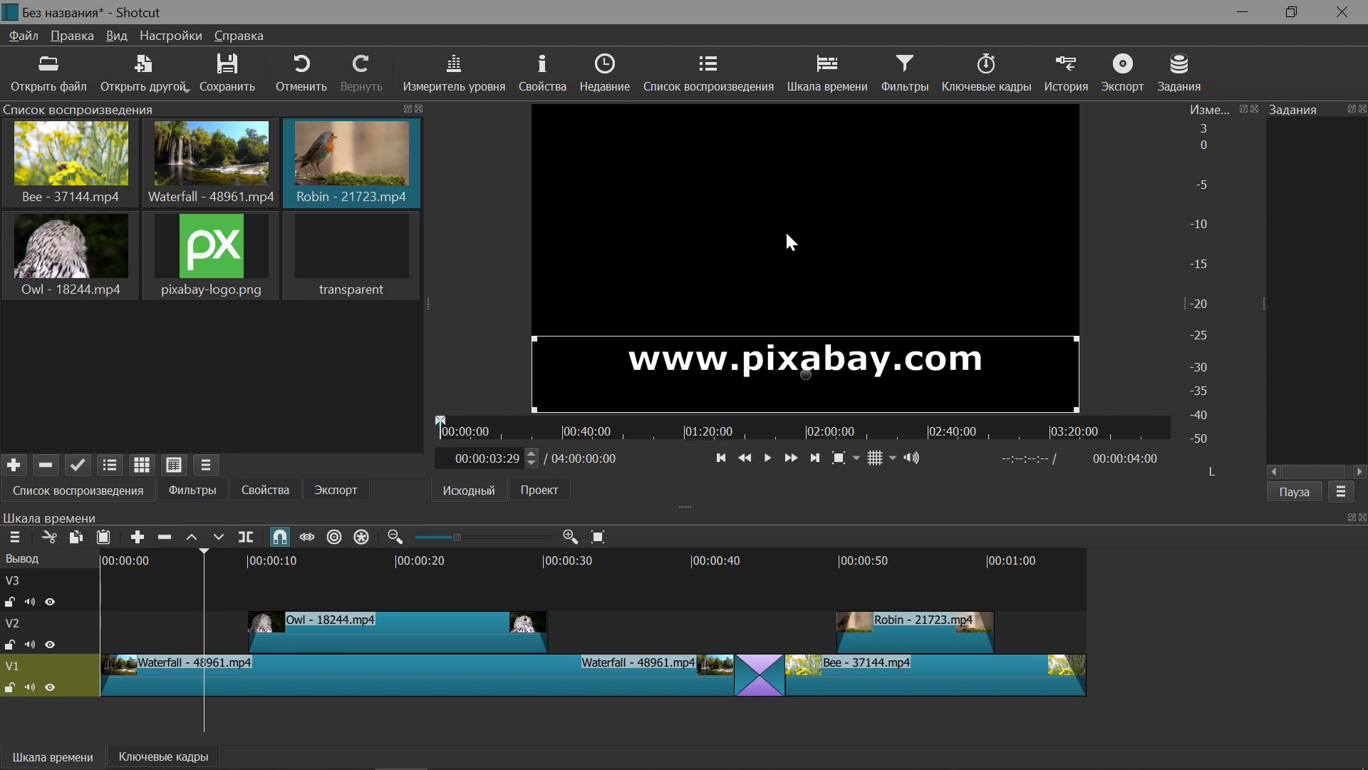
drag(636, 229, 150, 609)
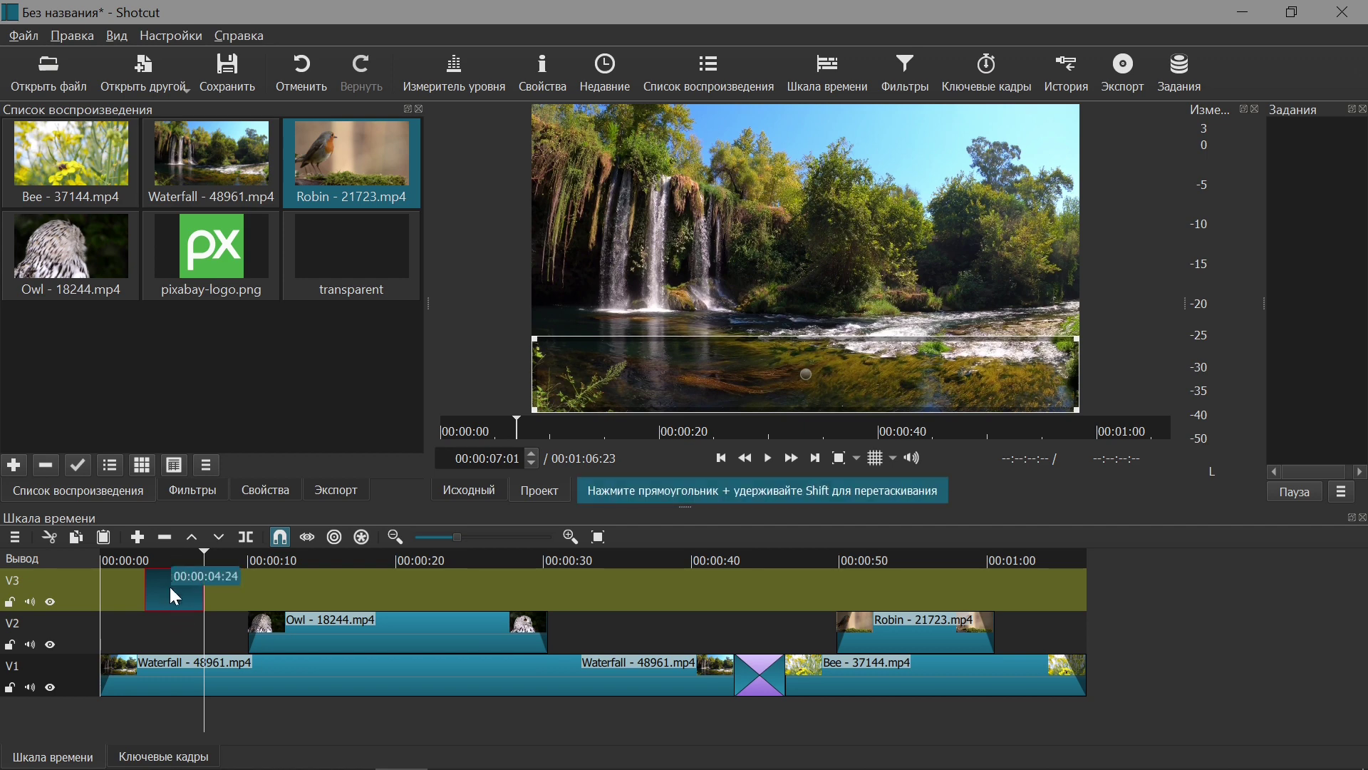
click(171, 585)
key(Up)
key(Up)
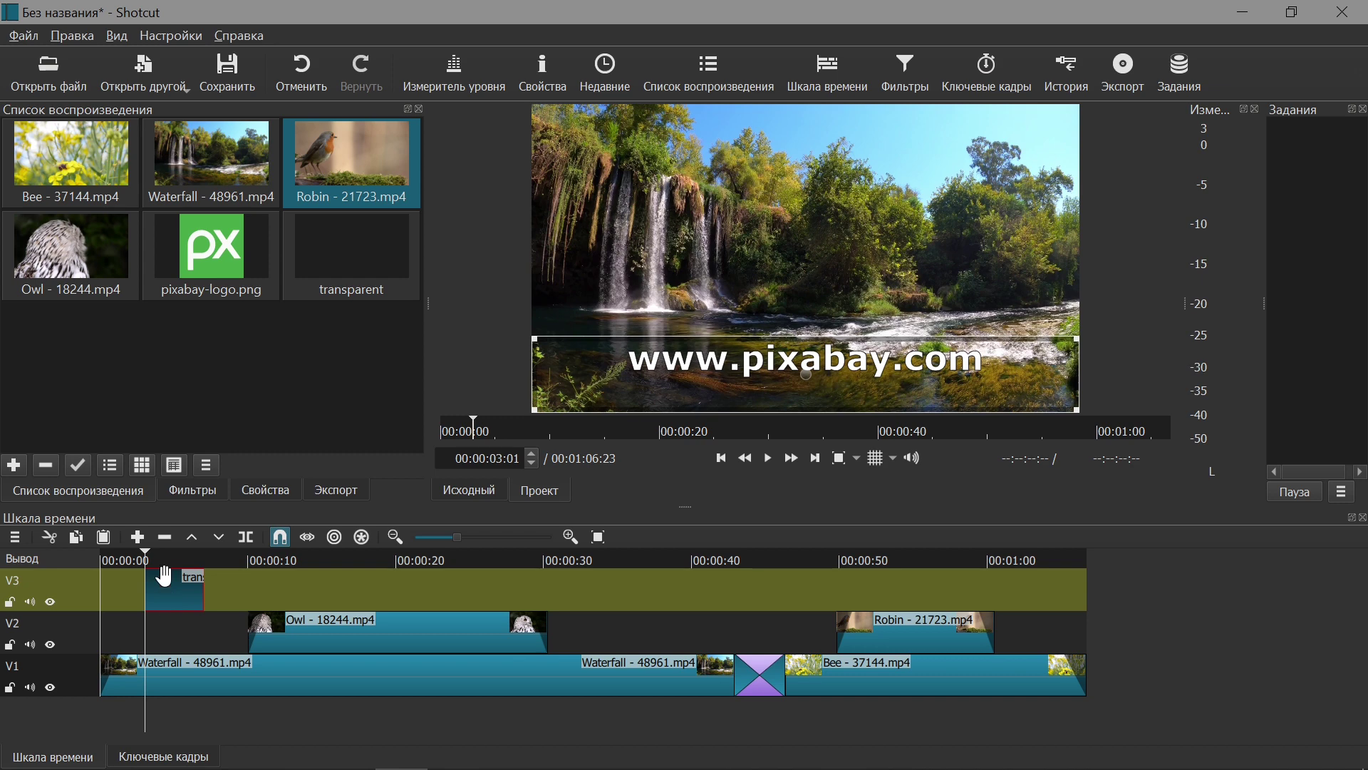
Shrink the website text through the clip's simple text filter (Текст: Простой) and move it to the middle of the picture.
click(161, 70)
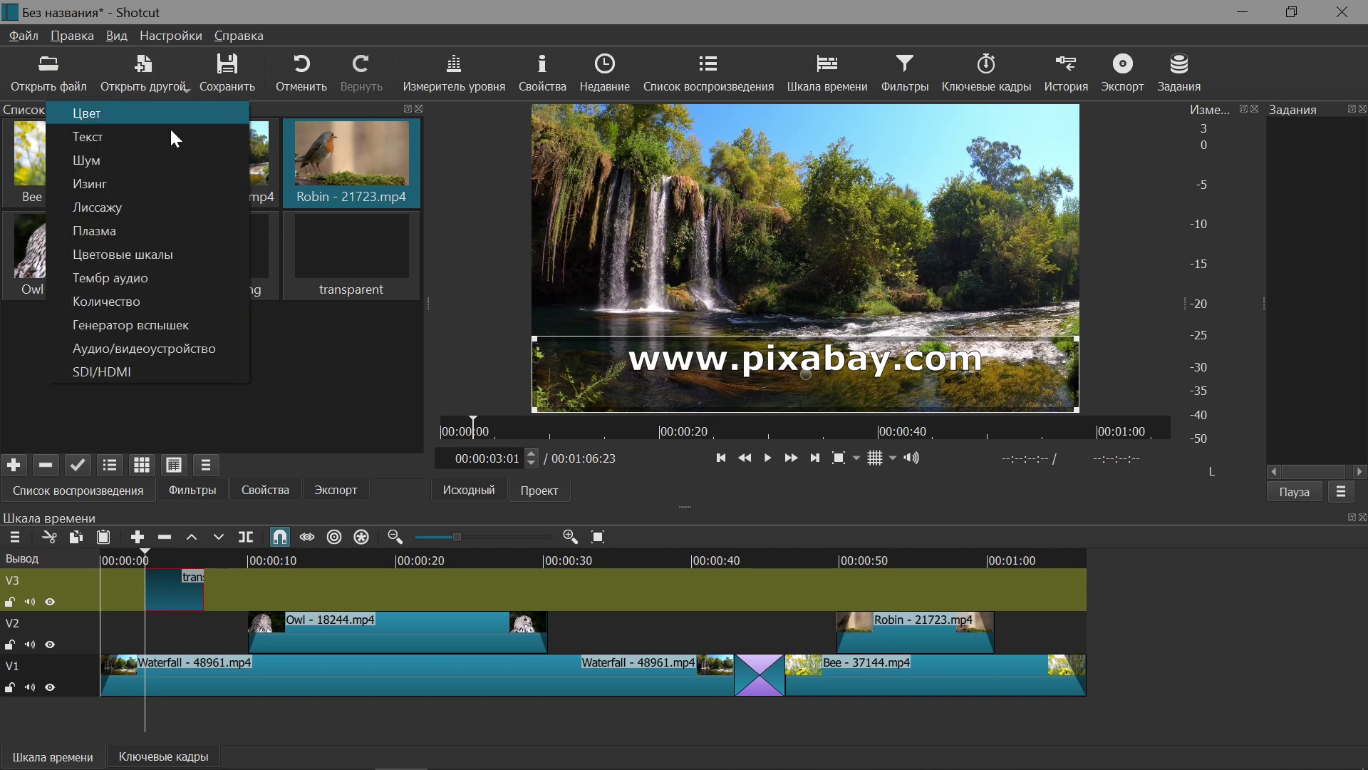
click(177, 556)
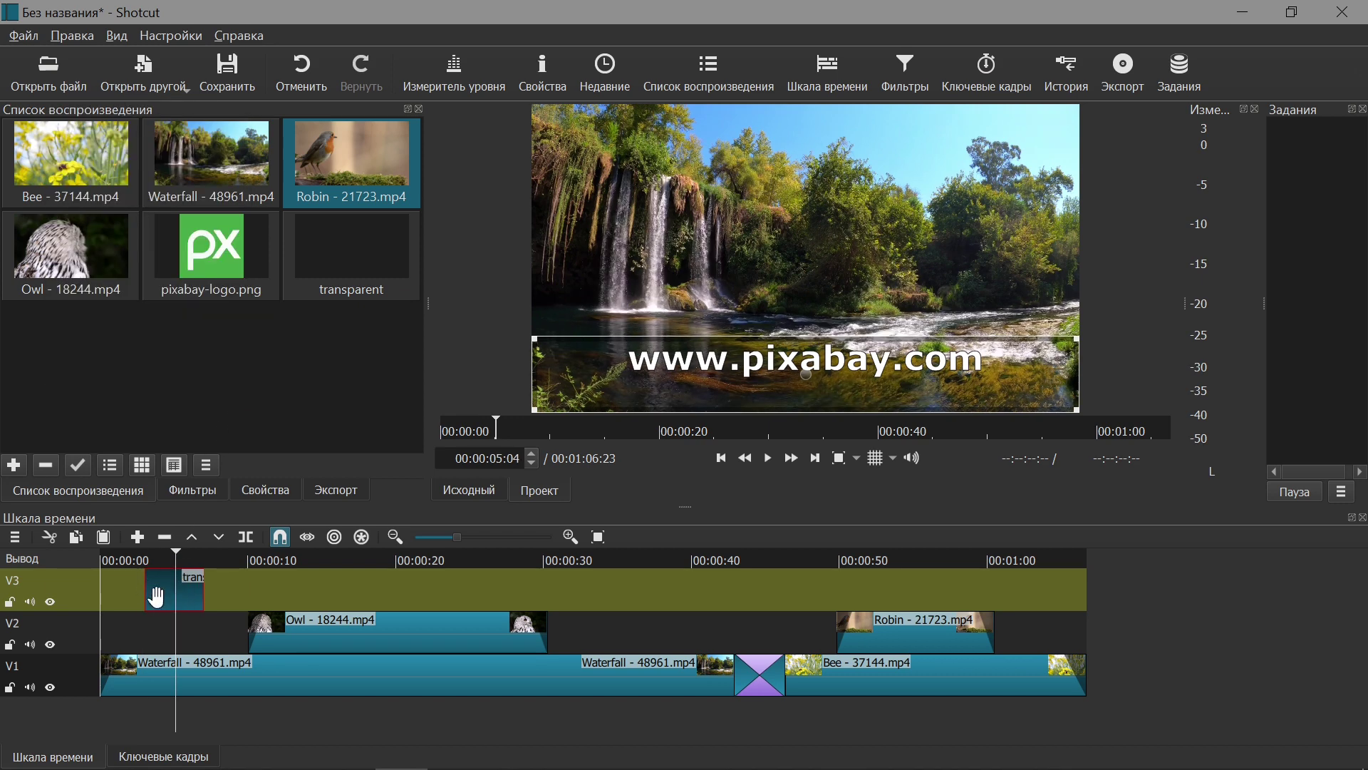
click(193, 490)
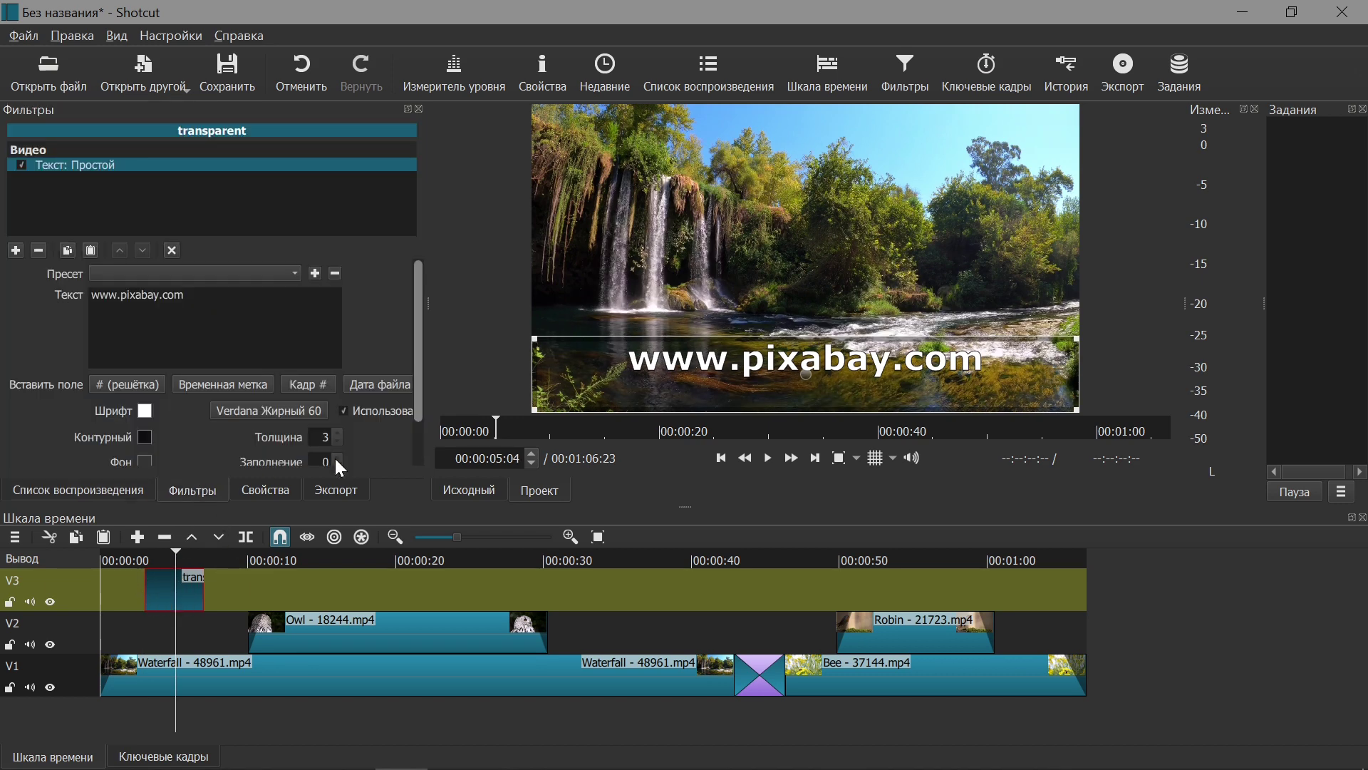
drag(533, 341, 743, 368)
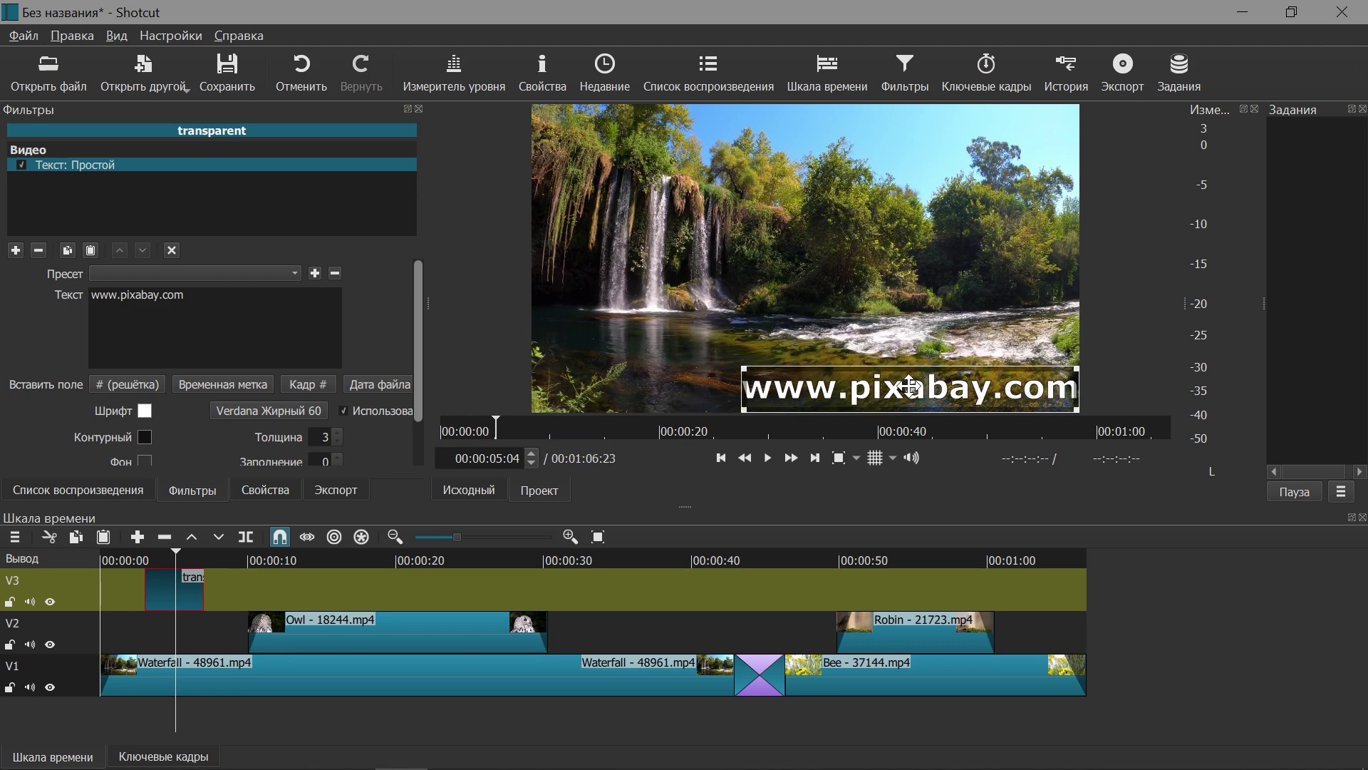
drag(917, 385, 816, 250)
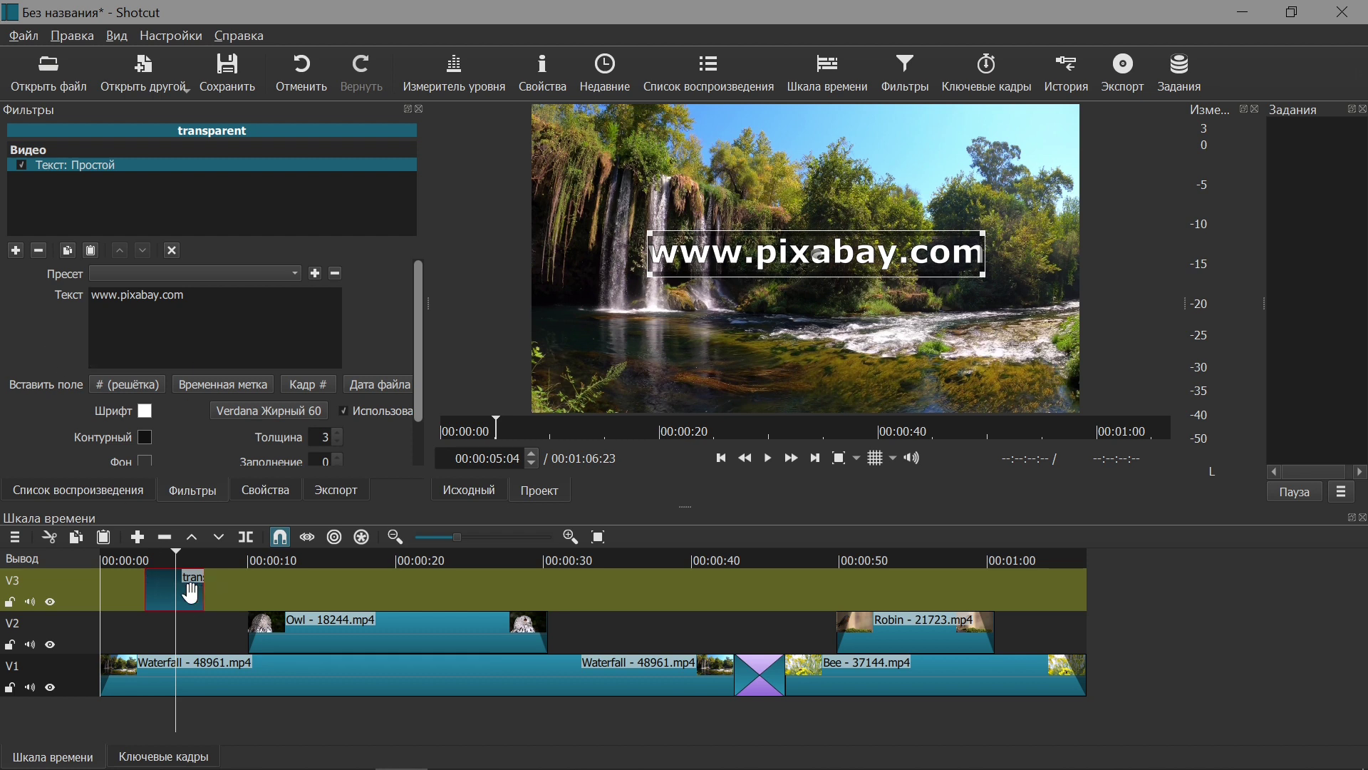
Move the text clip along V3 above the Owl clip and reposition its text near the picture's lower-right corner.
drag(192, 595, 391, 591)
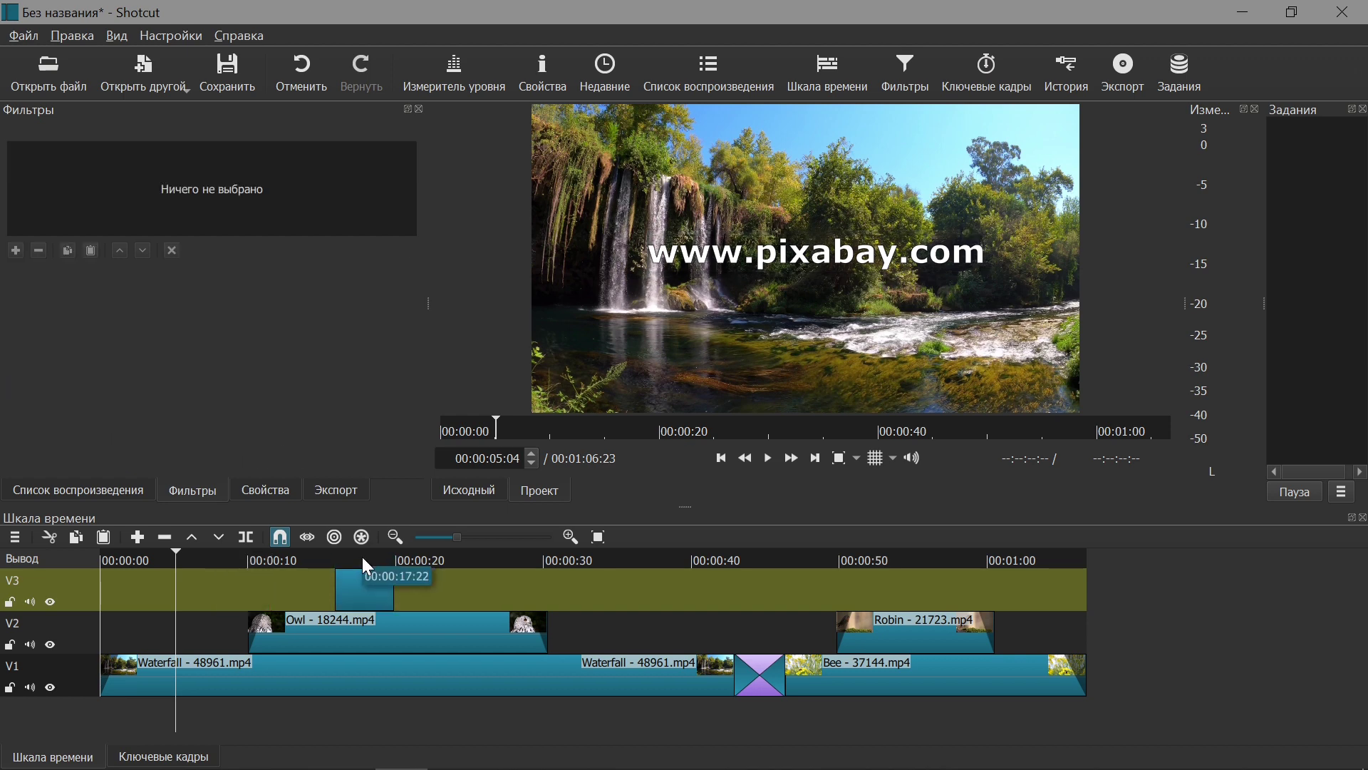
click(362, 558)
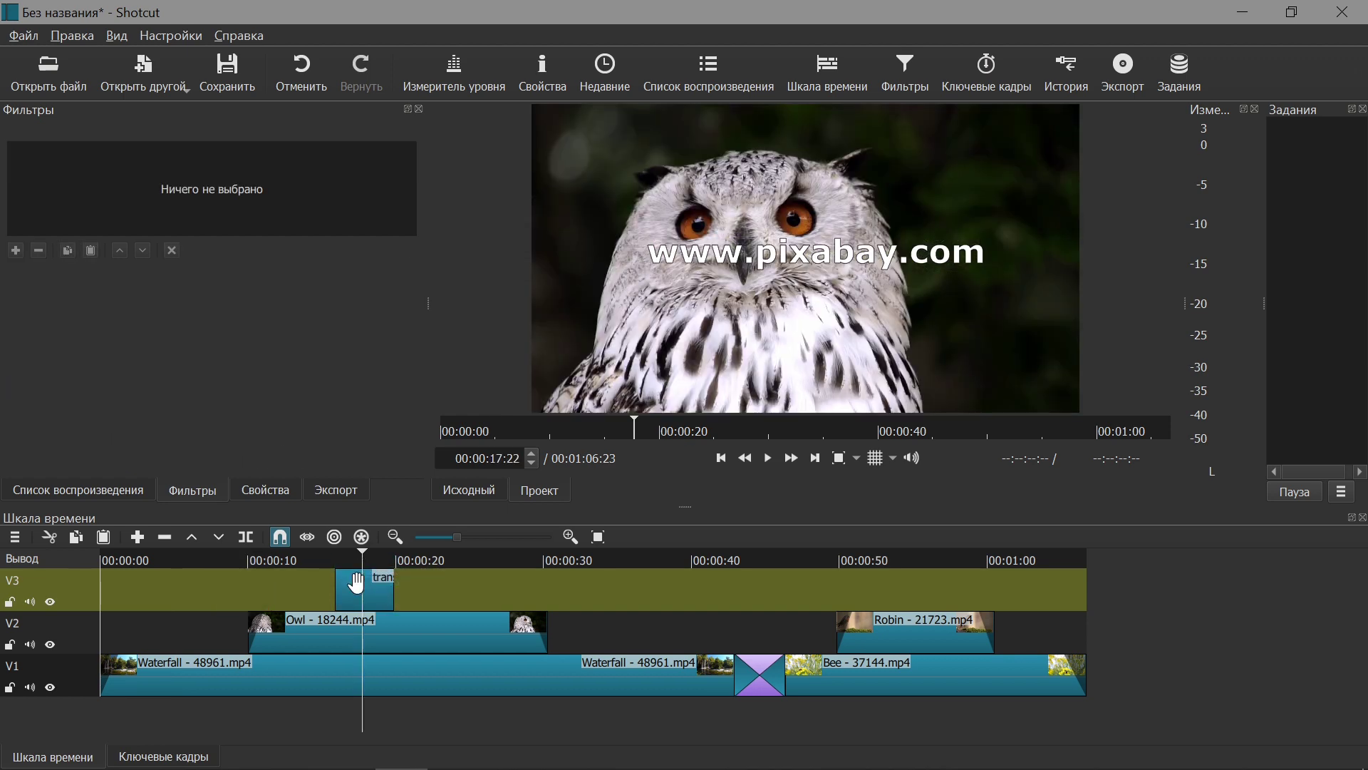
click(356, 583)
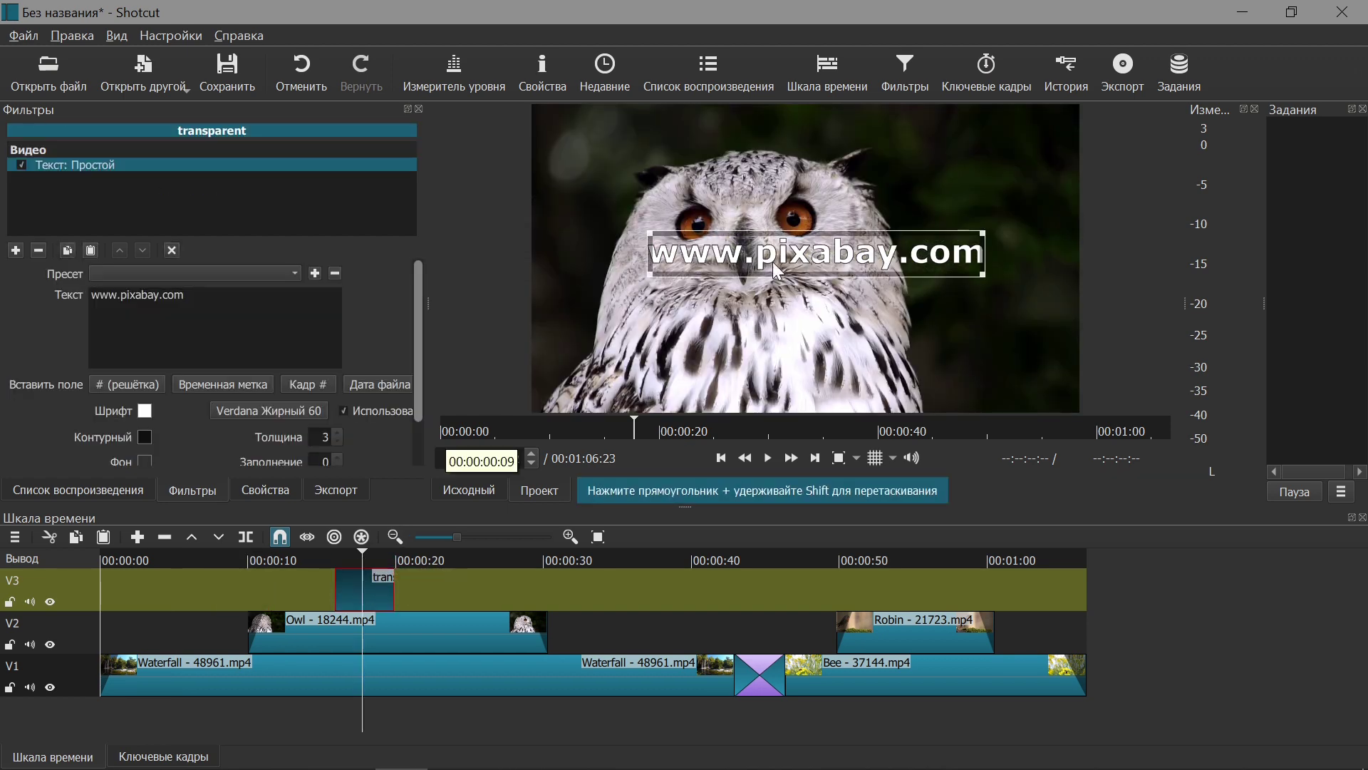
drag(824, 270, 903, 383)
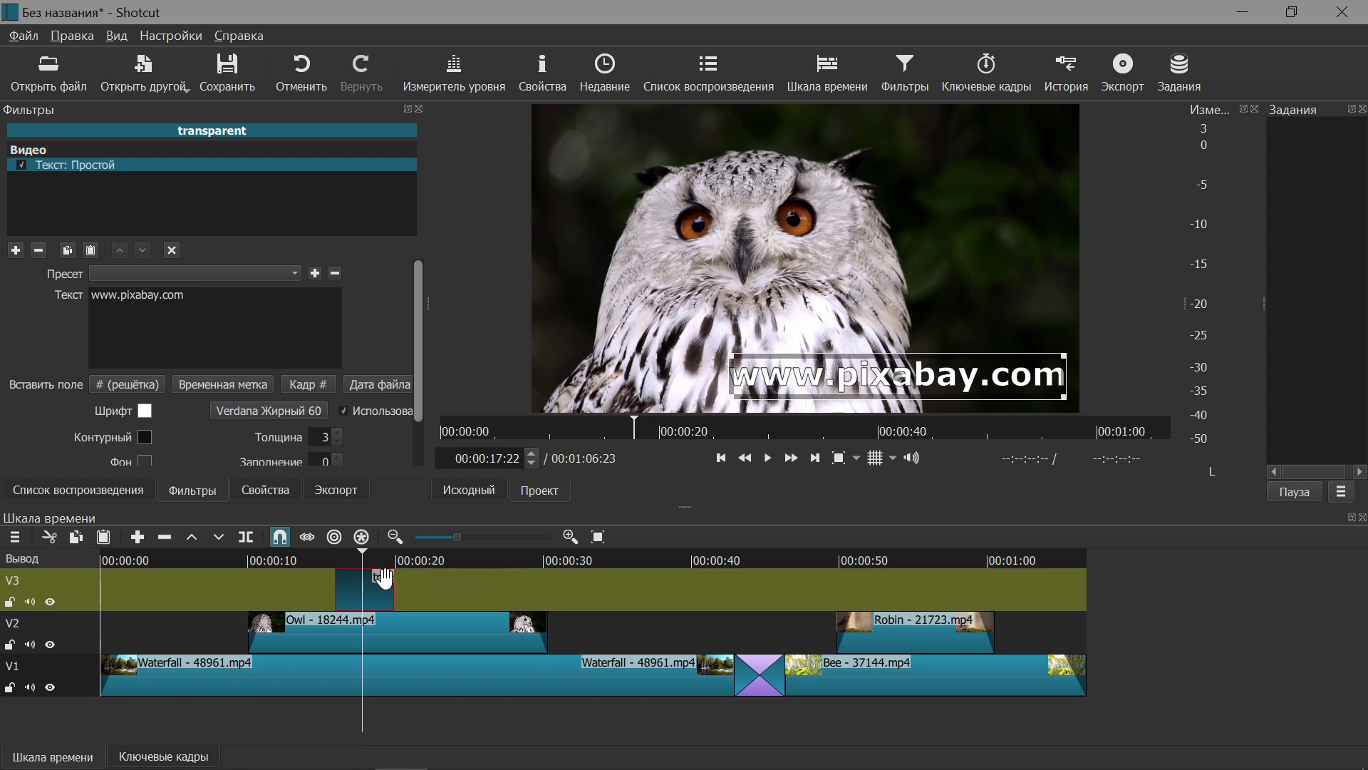
Stretch the text clip on V3 over the entire project and check the overlay above the Robin clip.
drag(335, 593, 1103, 592)
click(921, 559)
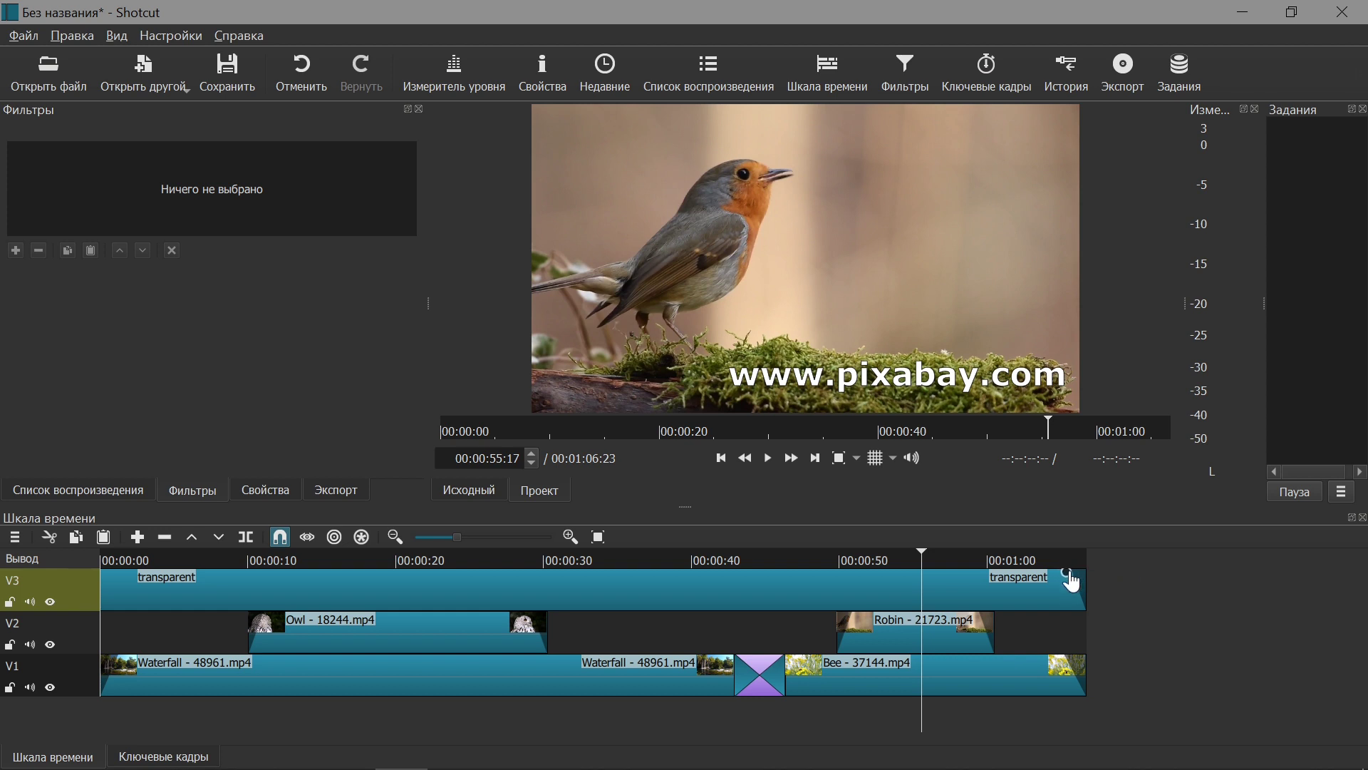
Try a 00:00:01:20 fade-out at the end of the text clip, preview it over the Bee clip and remove it.
drag(1069, 573, 1037, 584)
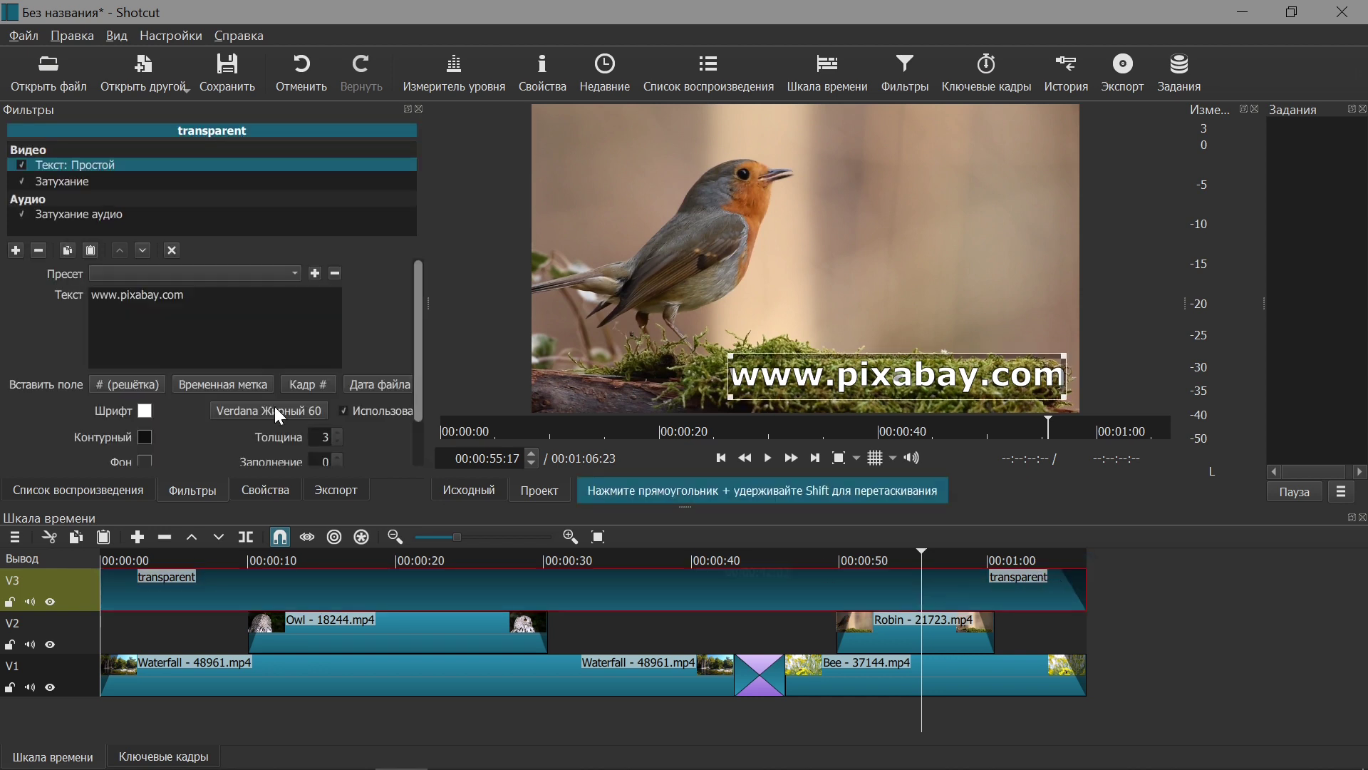
click(87, 181)
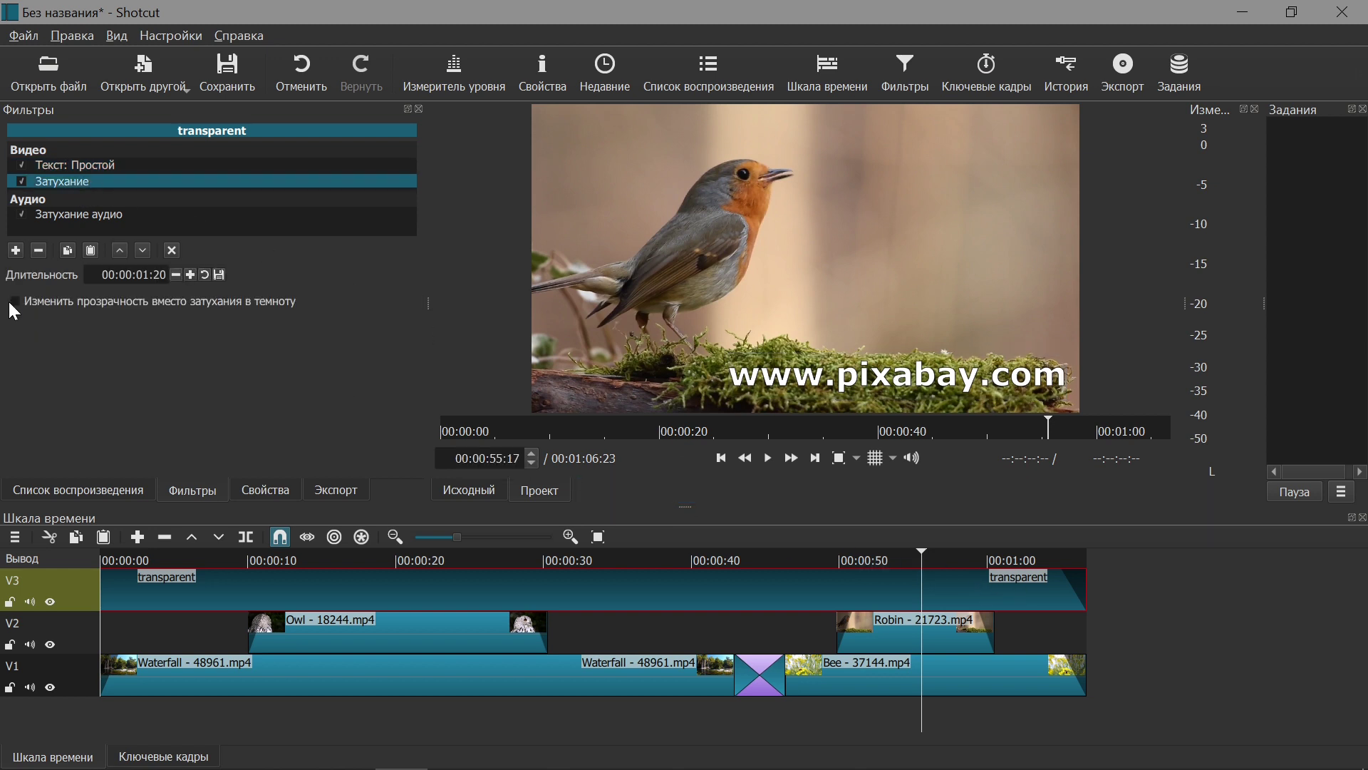
click(1075, 560)
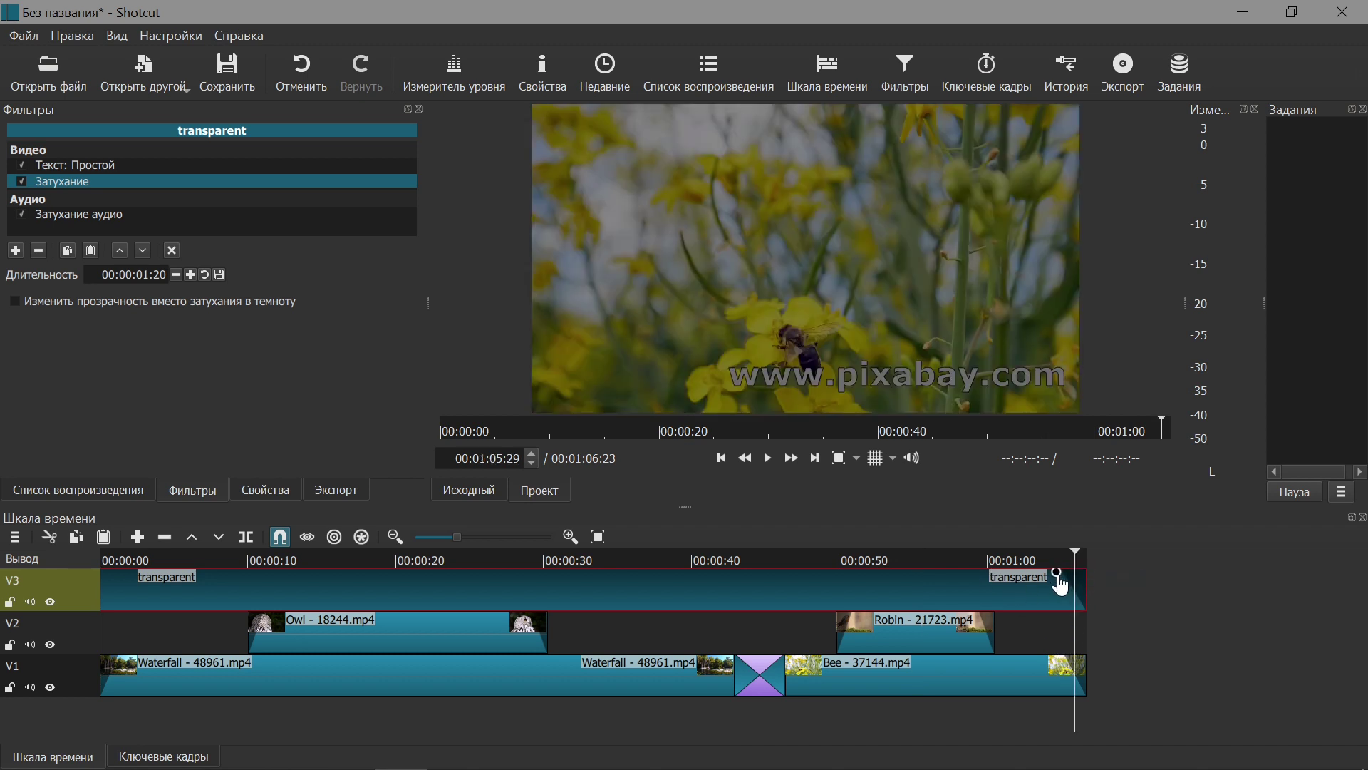
click(1060, 584)
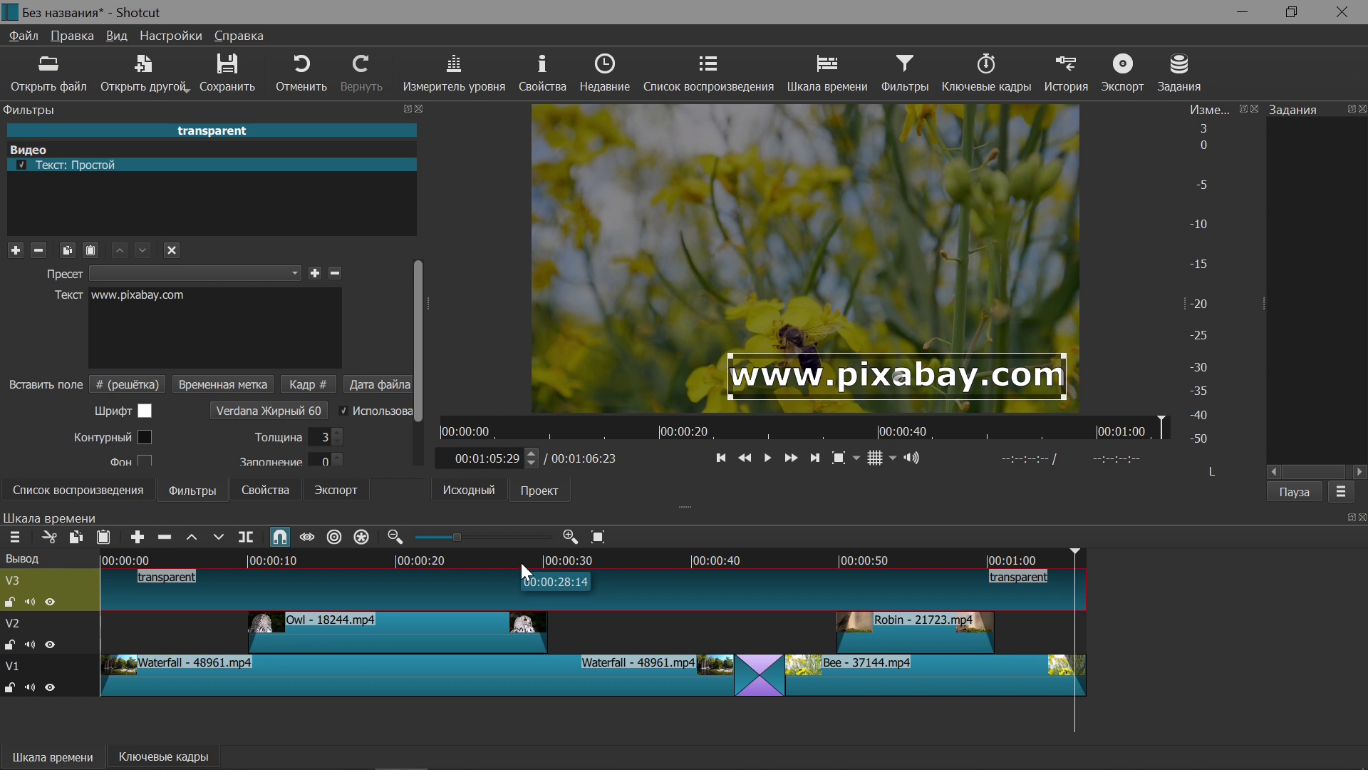
Delete the text clip from track V3 and create a color clip (Цвет) with the color left transparent.
right_click(596, 590)
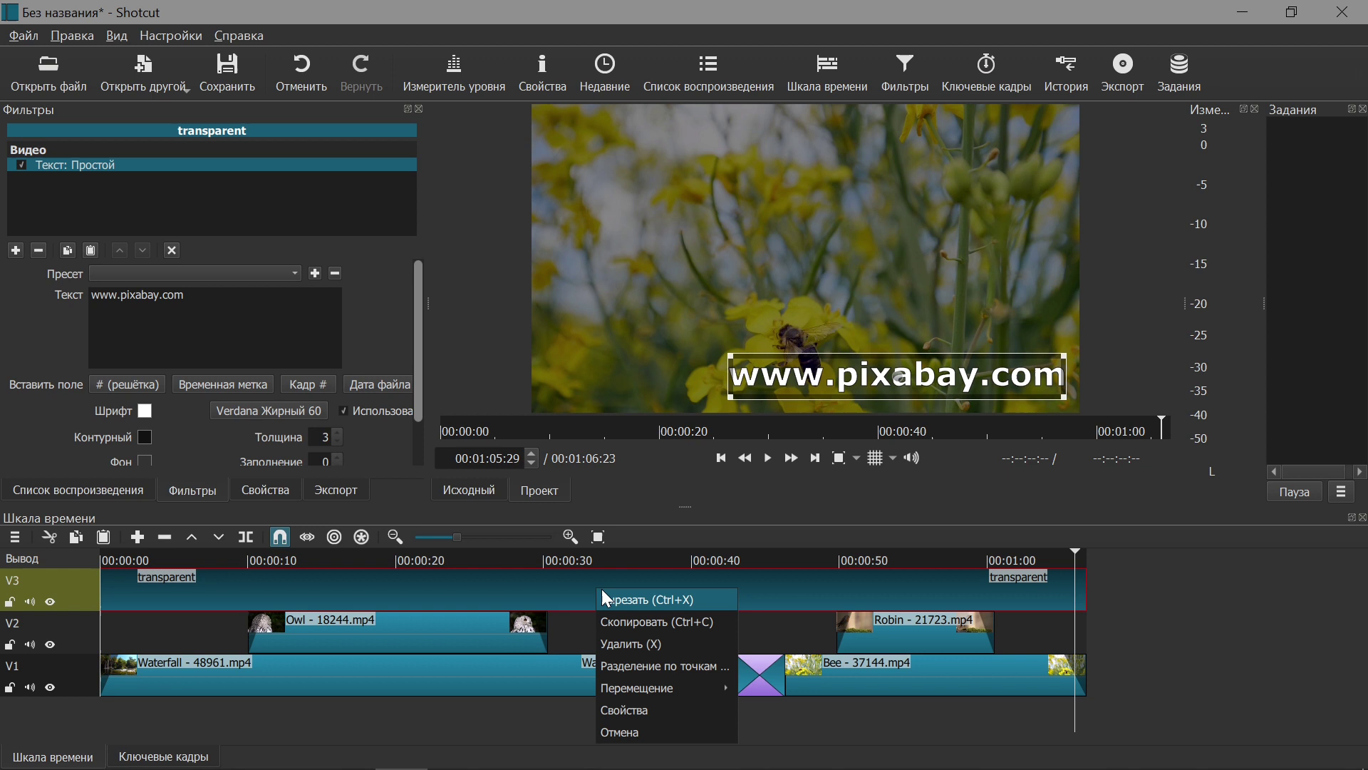
click(634, 645)
click(144, 77)
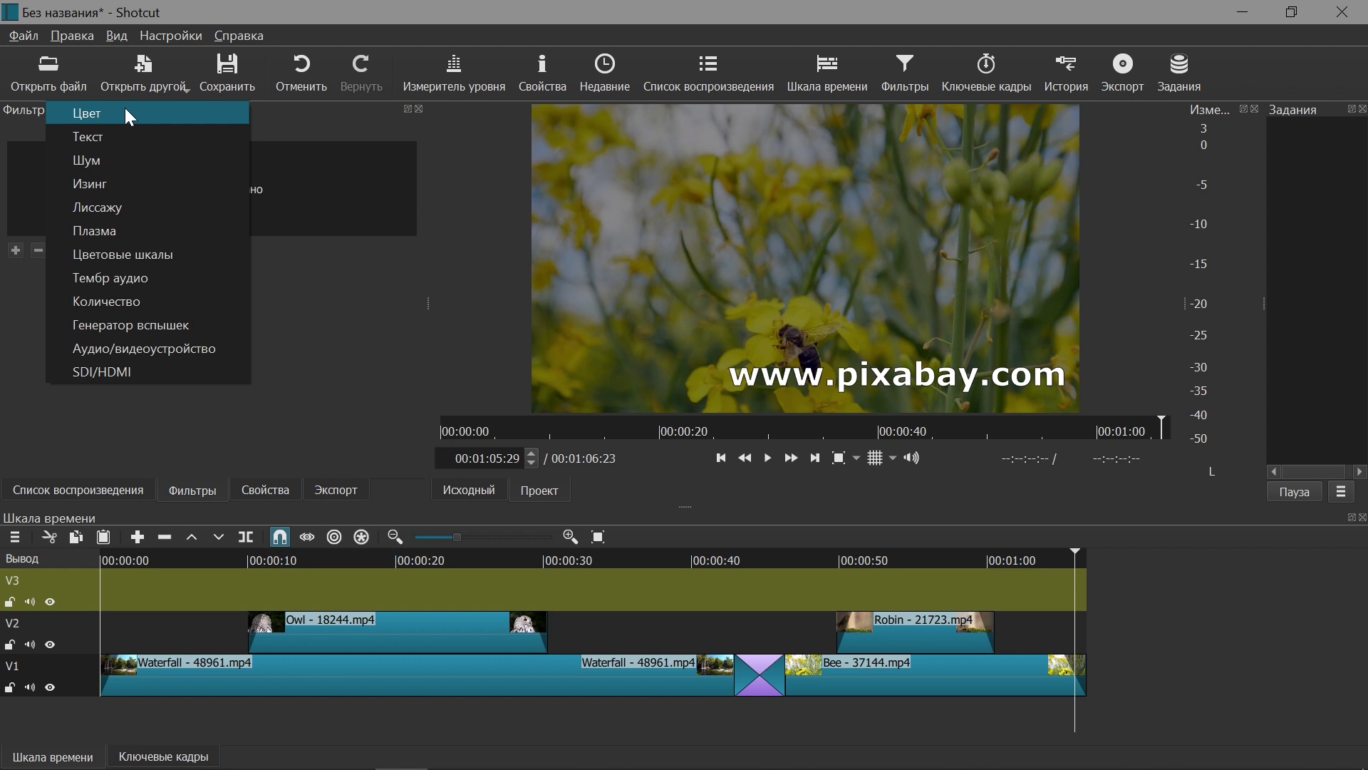
click(125, 108)
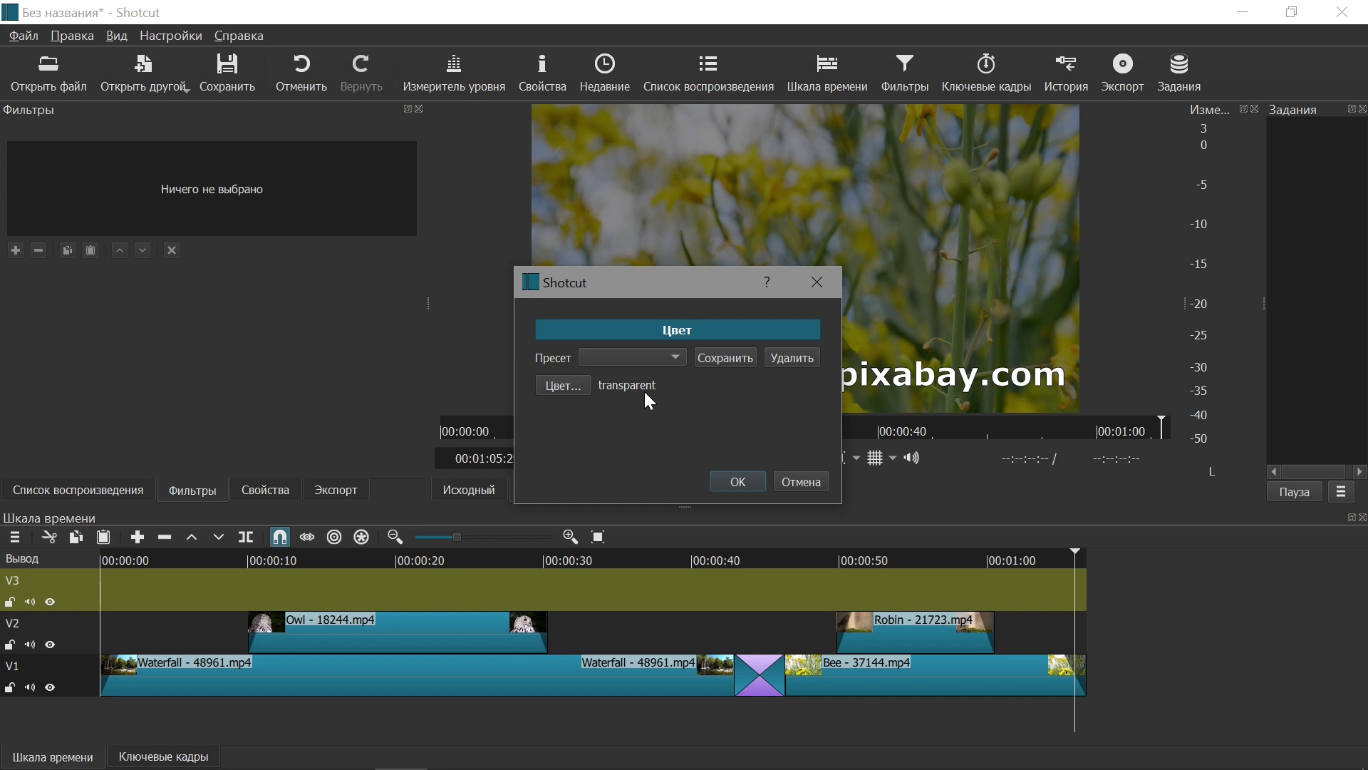
click(558, 385)
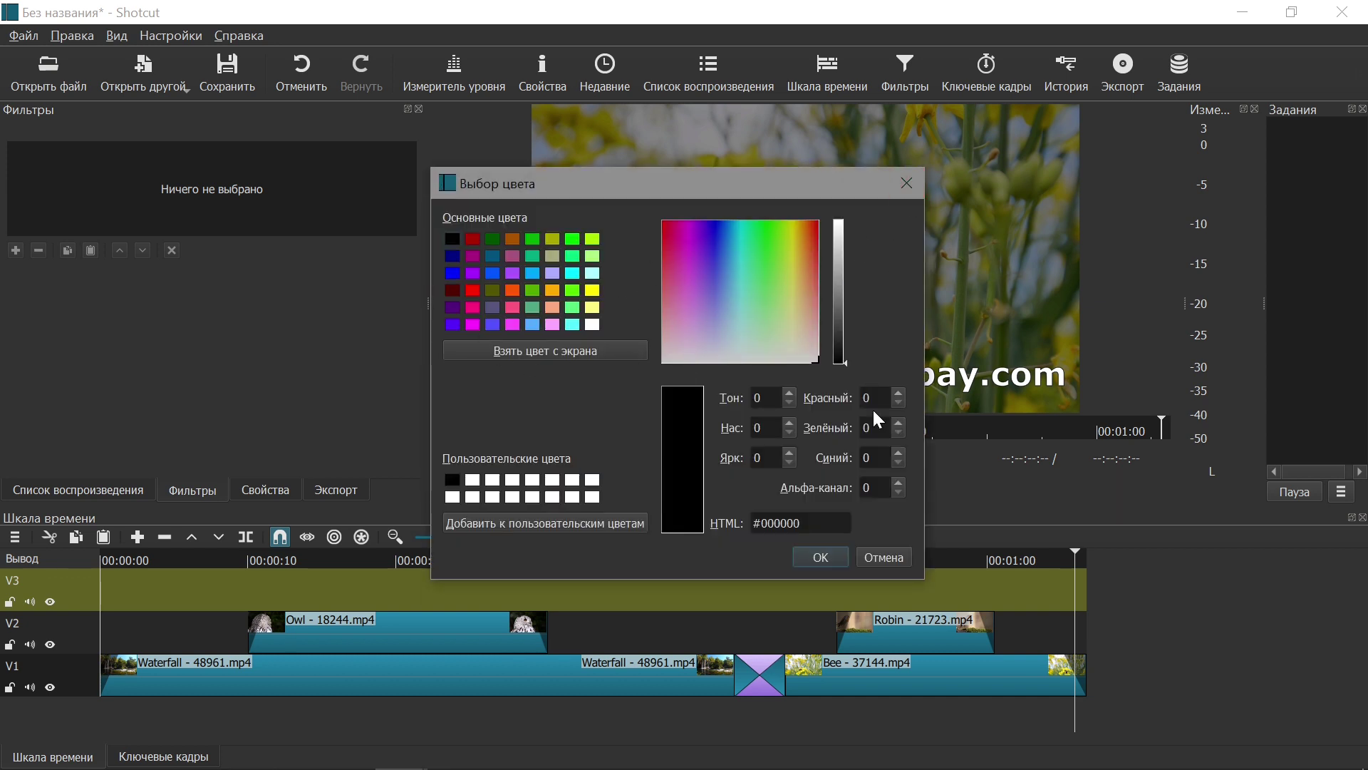
click(909, 183)
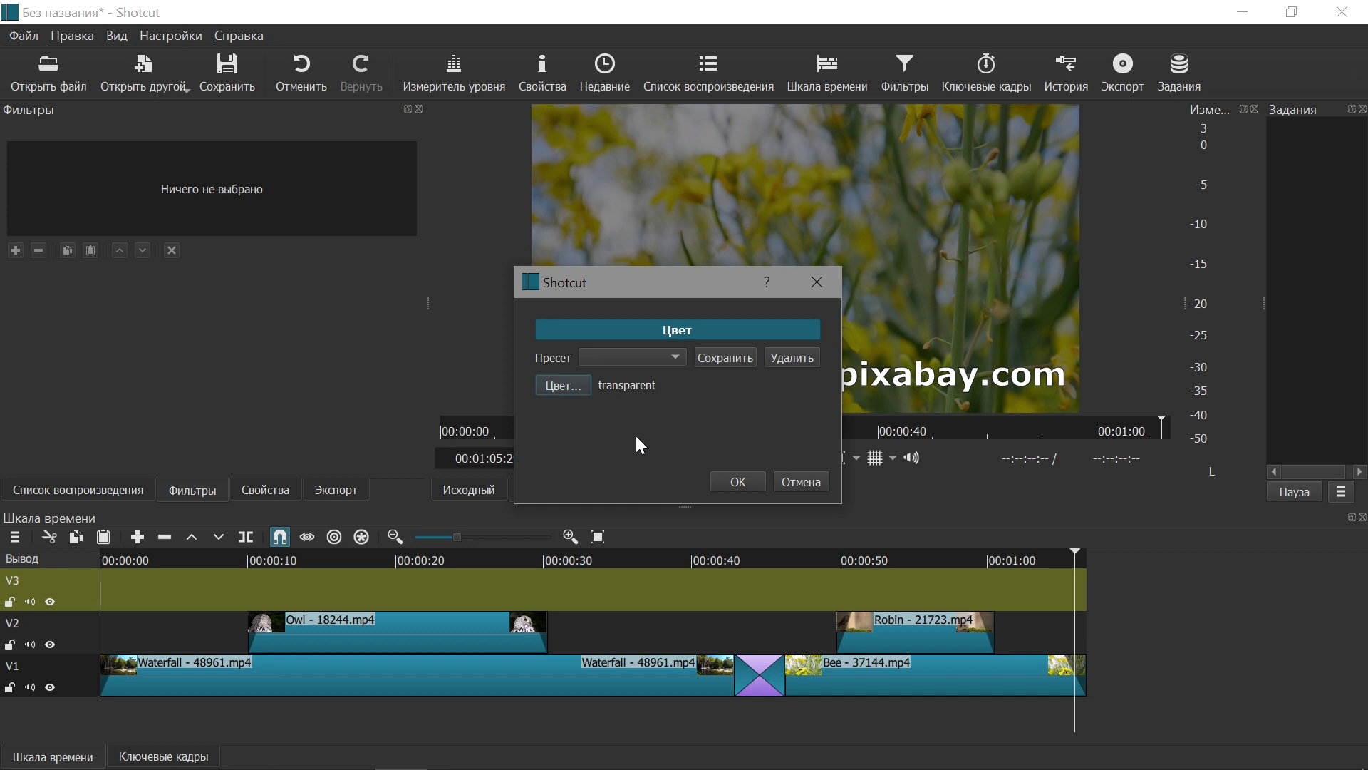
click(738, 481)
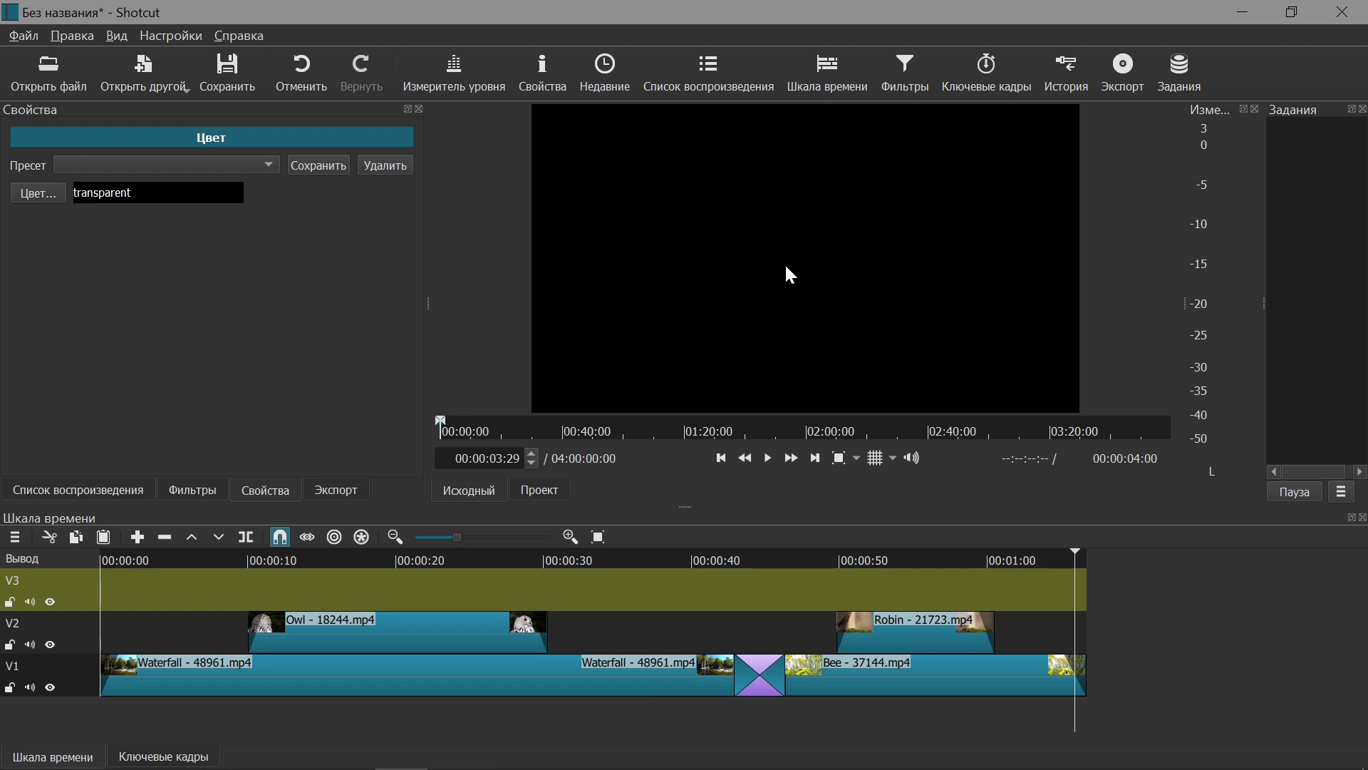
Place the transparent color clip on track V3 above the Owl clip, at about 20 seconds, and preview it there.
drag(790, 275, 391, 591)
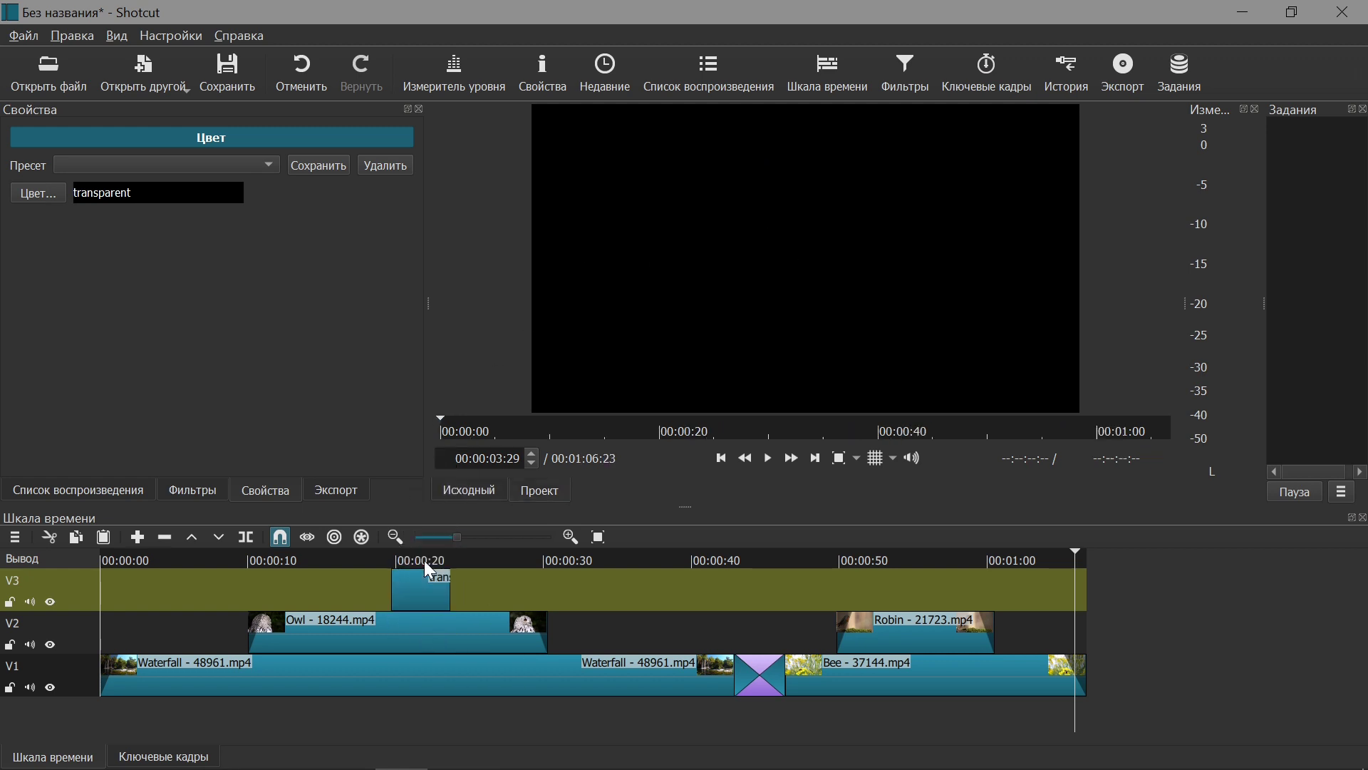
click(420, 560)
click(404, 606)
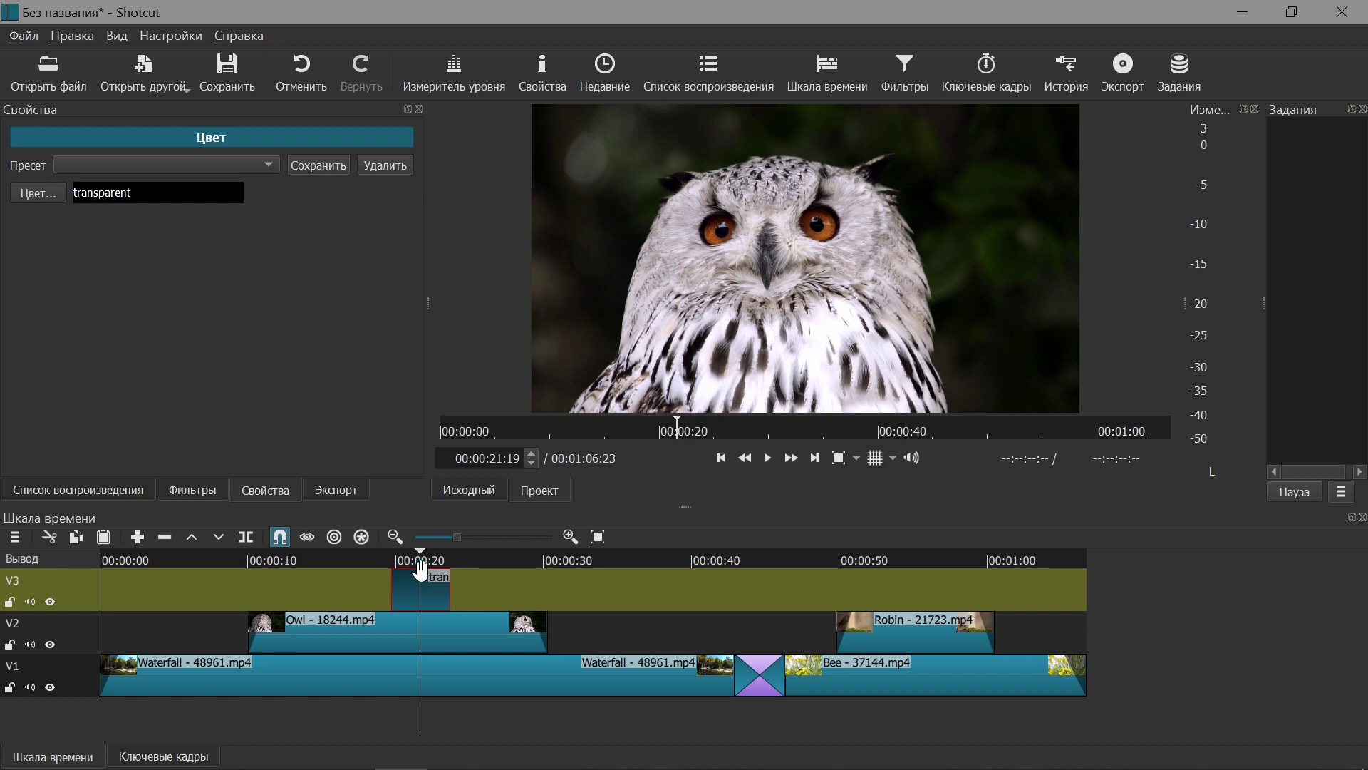
Examine the transparent color clip's filters and properties, and the list of other source types.
click(189, 493)
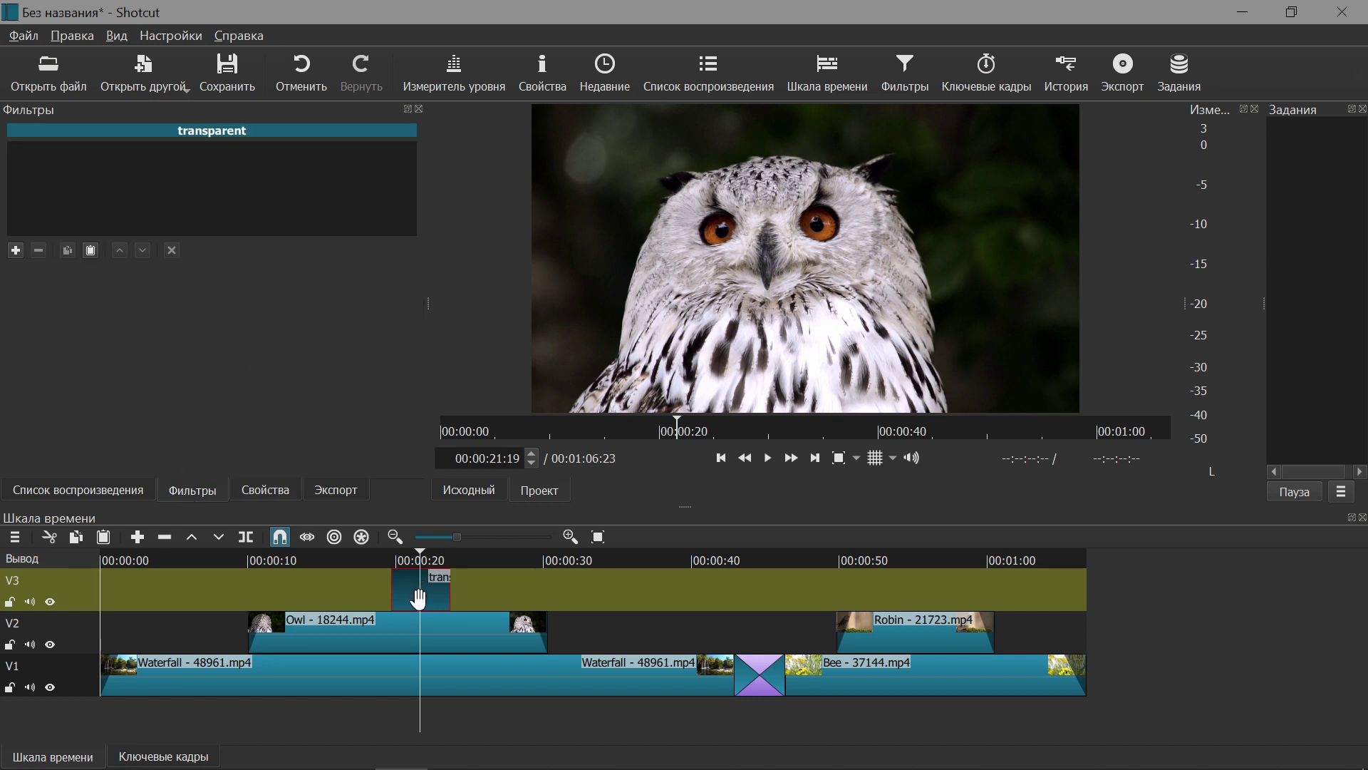
click(271, 491)
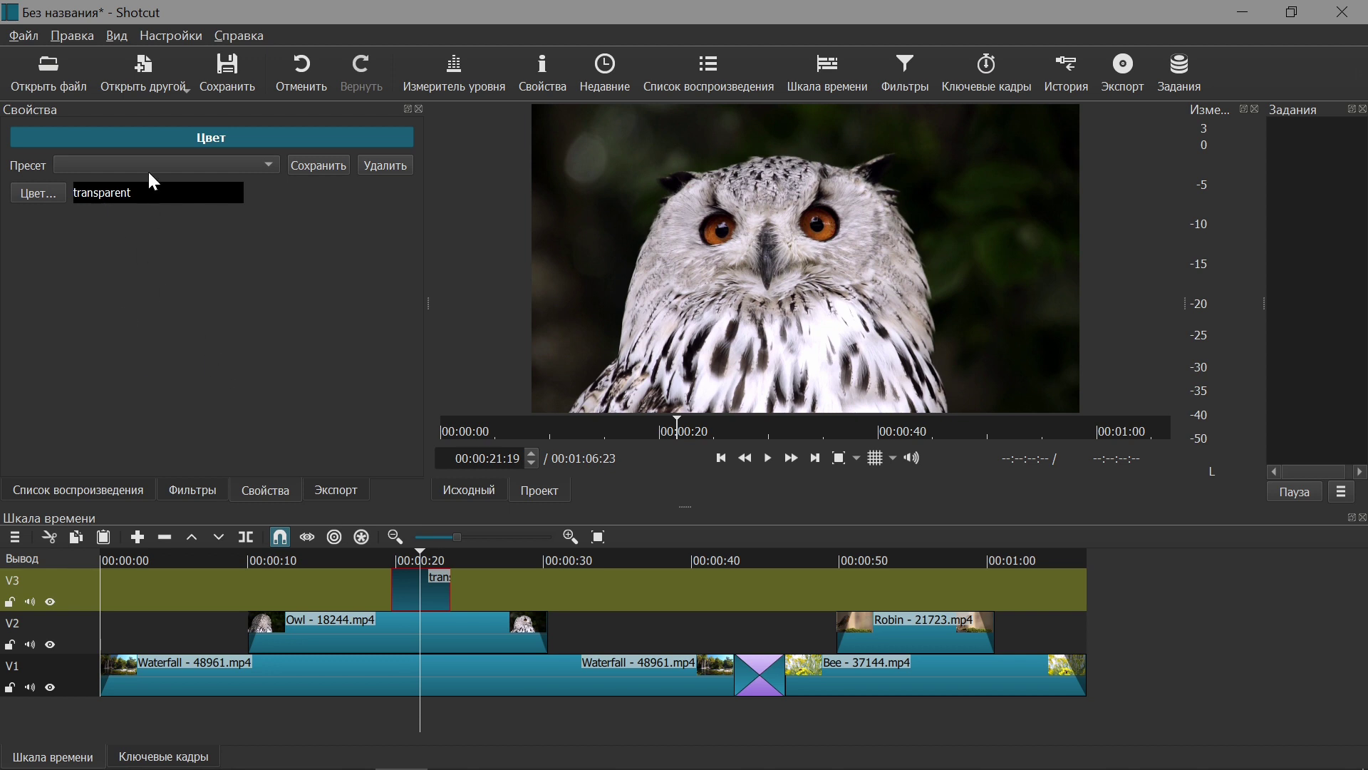
click(132, 89)
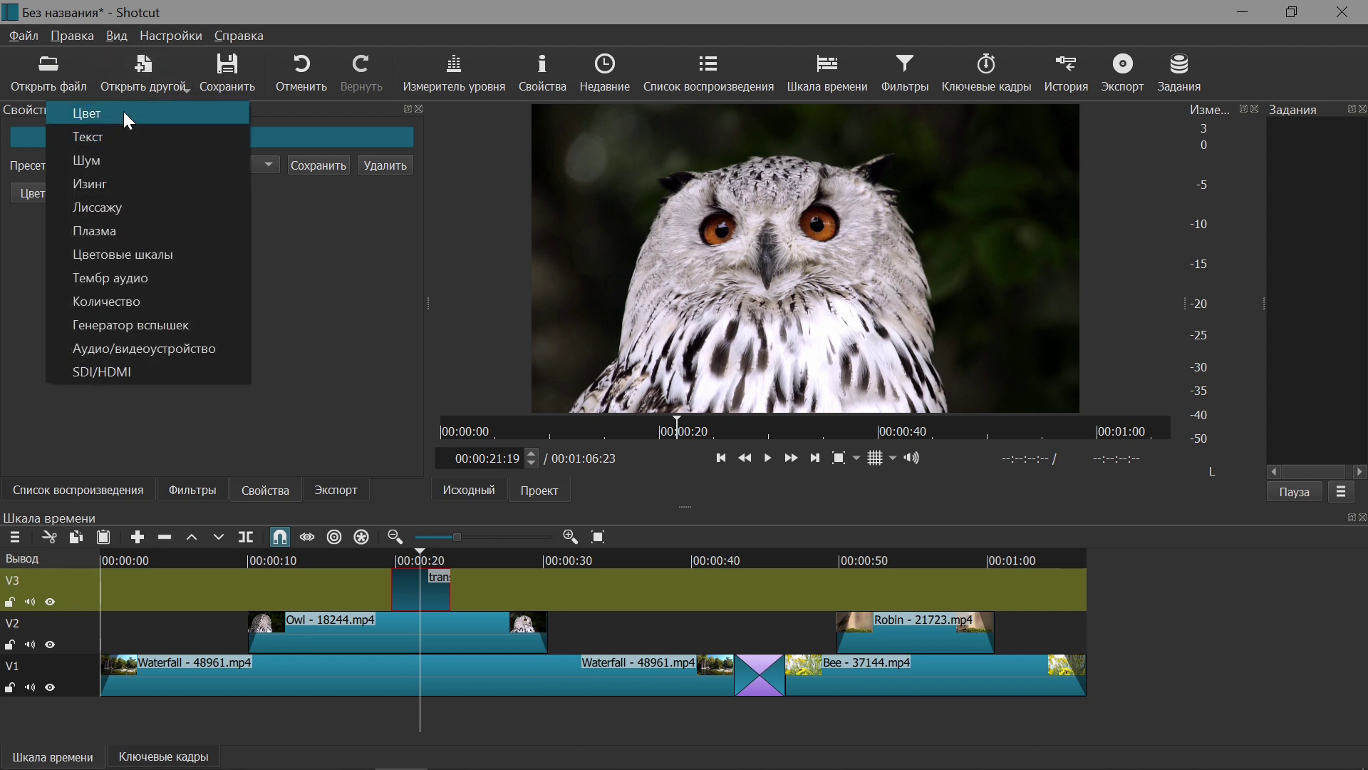
Add a Текст: Простой filter to the transparent clip, then shrink its #timecode# text frame and place it in the picture's upper-right area.
click(126, 114)
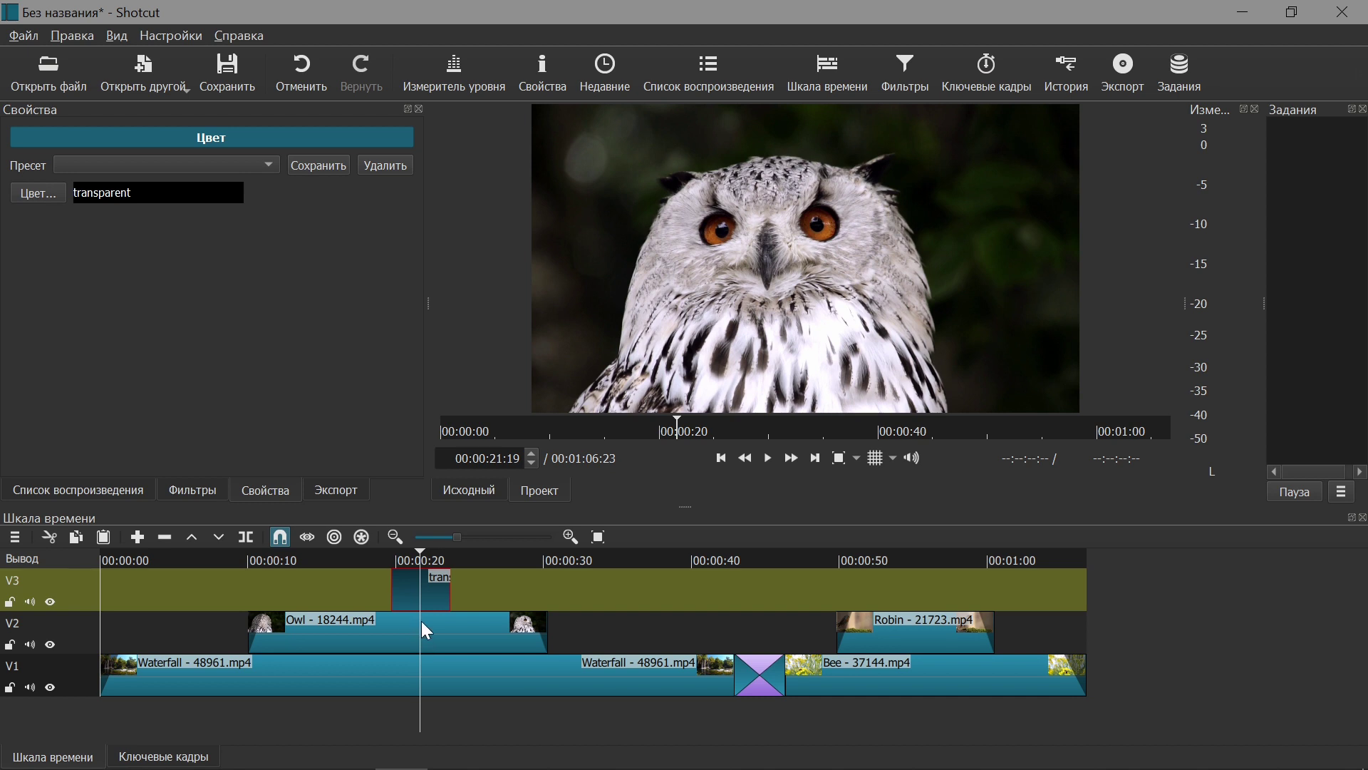
click(193, 490)
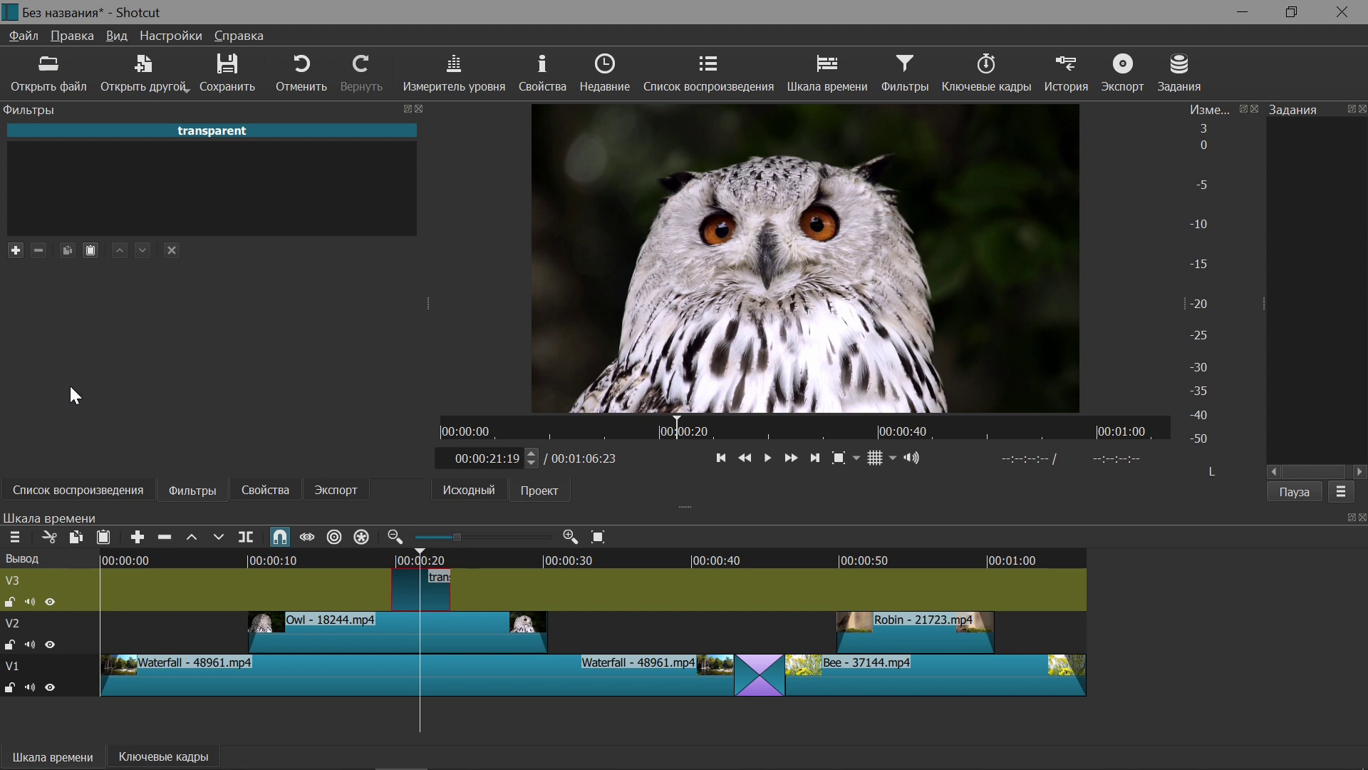
click(17, 250)
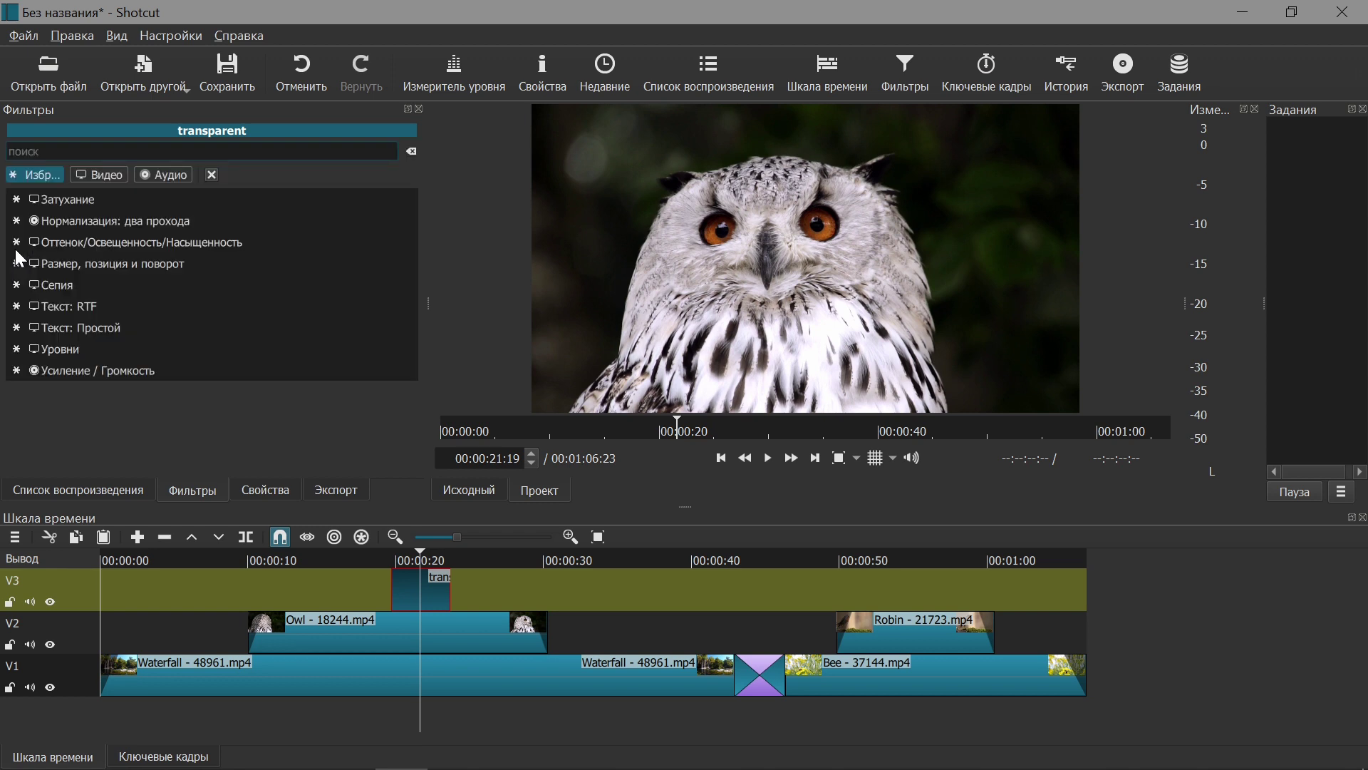
click(80, 330)
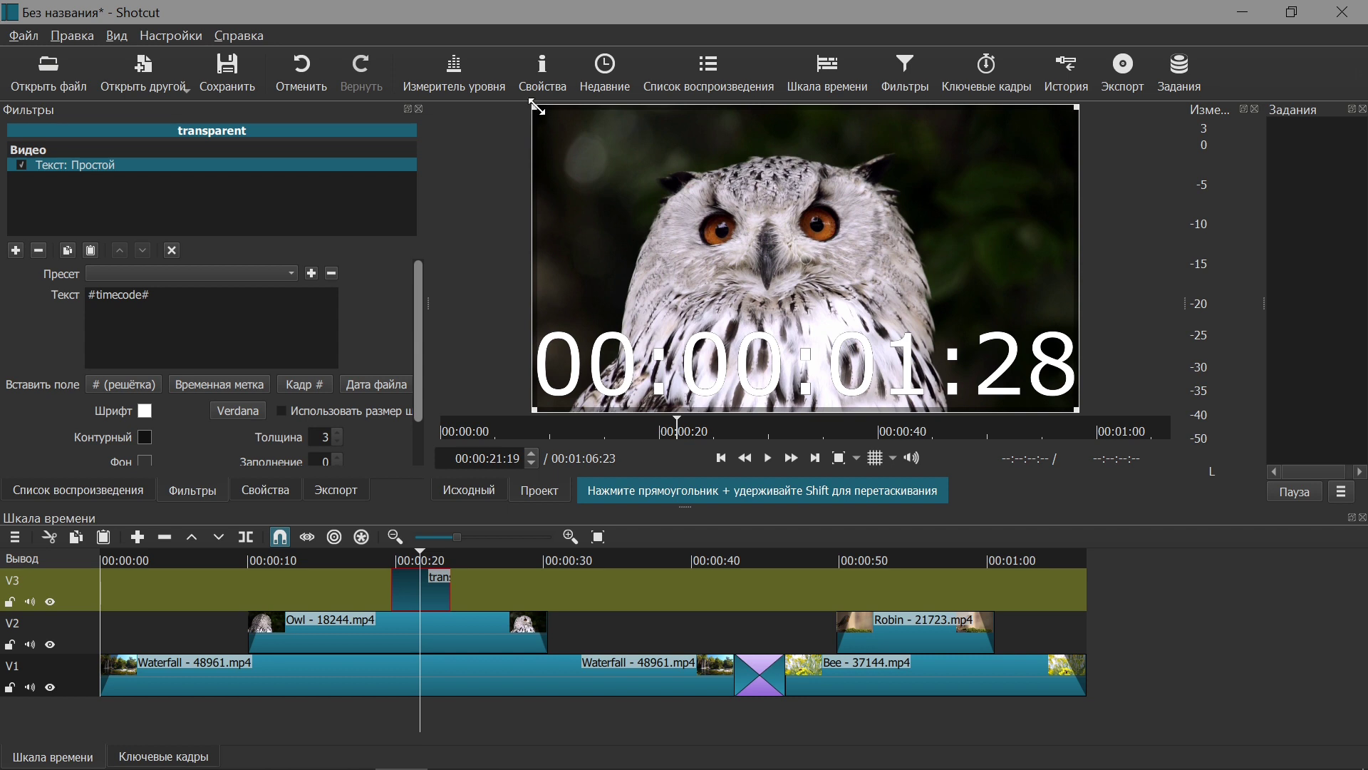
drag(535, 107, 811, 328)
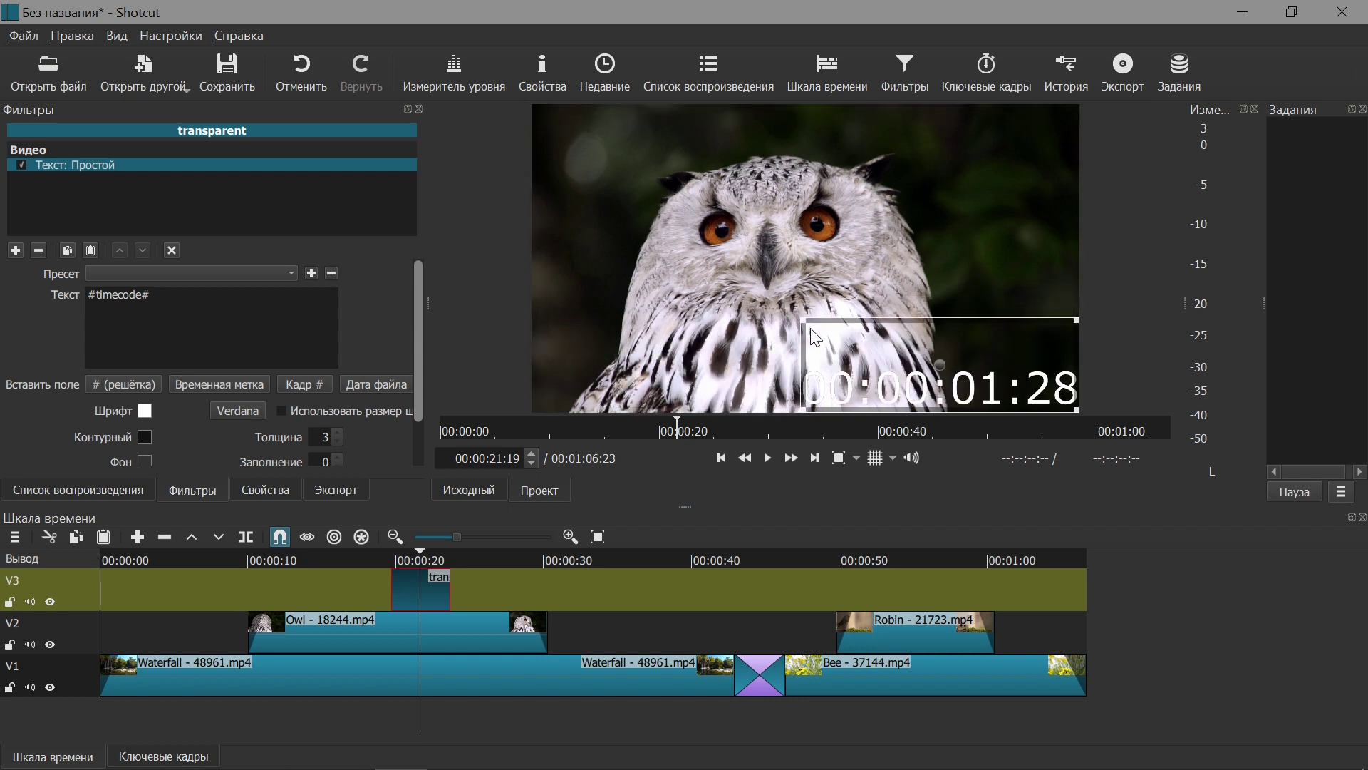
drag(940, 364, 931, 147)
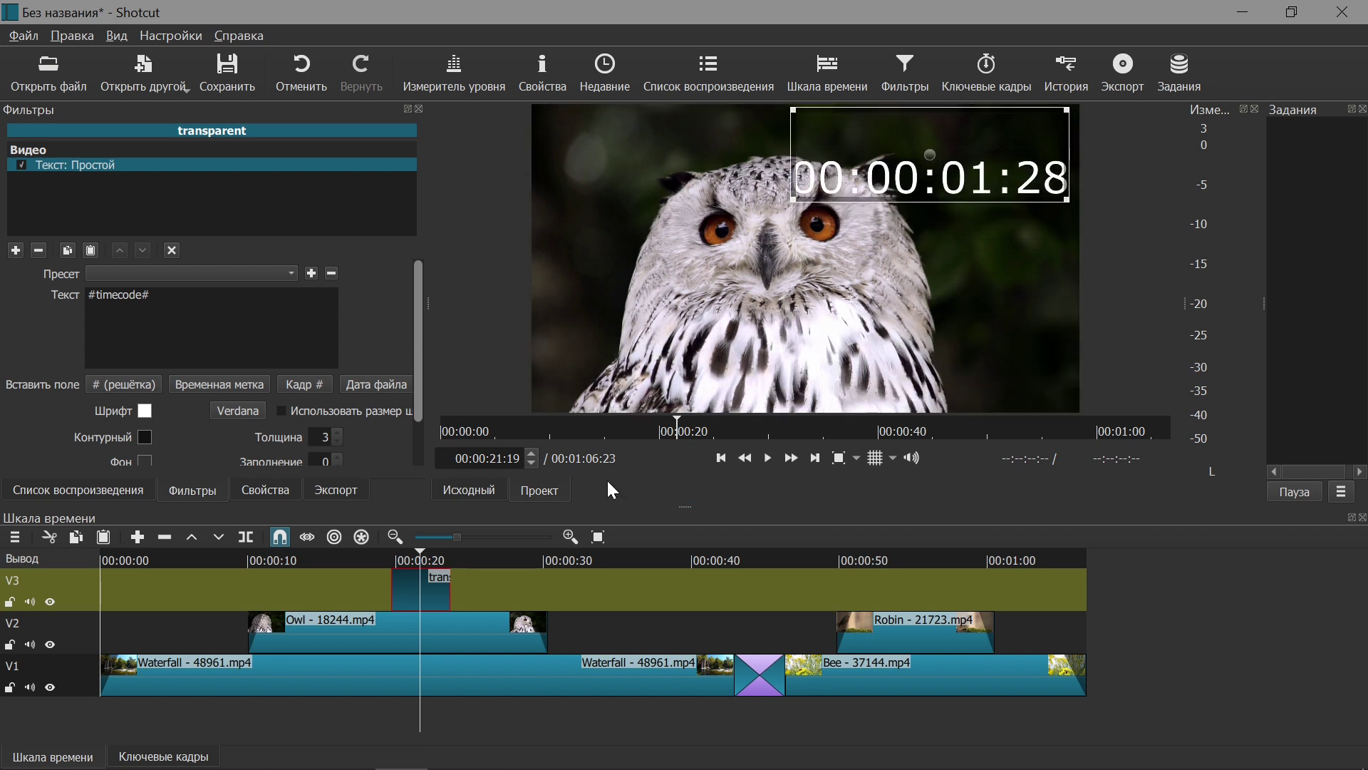
Stretch the transparent clip on track V3, preview it at 00:00:43:18 and trim its end to about 27 seconds.
click(411, 557)
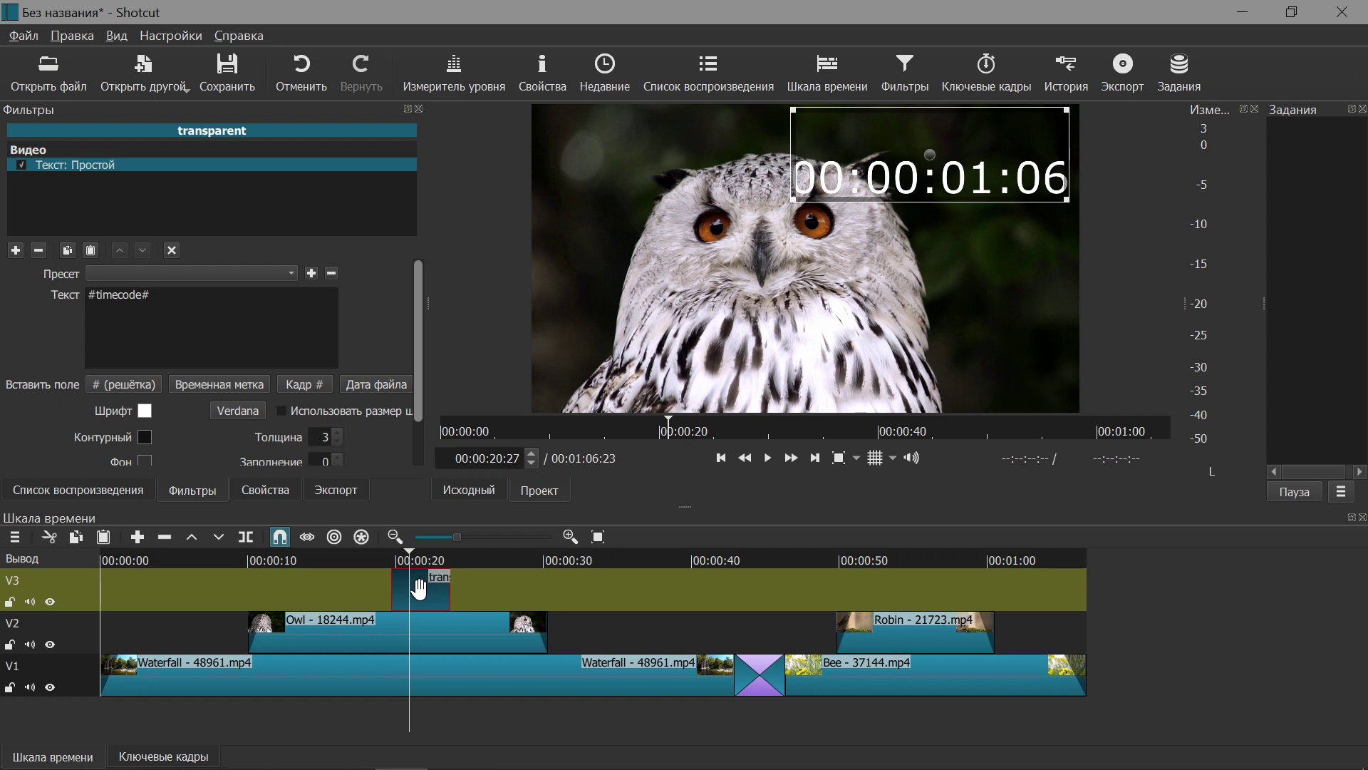
drag(418, 583, 878, 583)
click(746, 557)
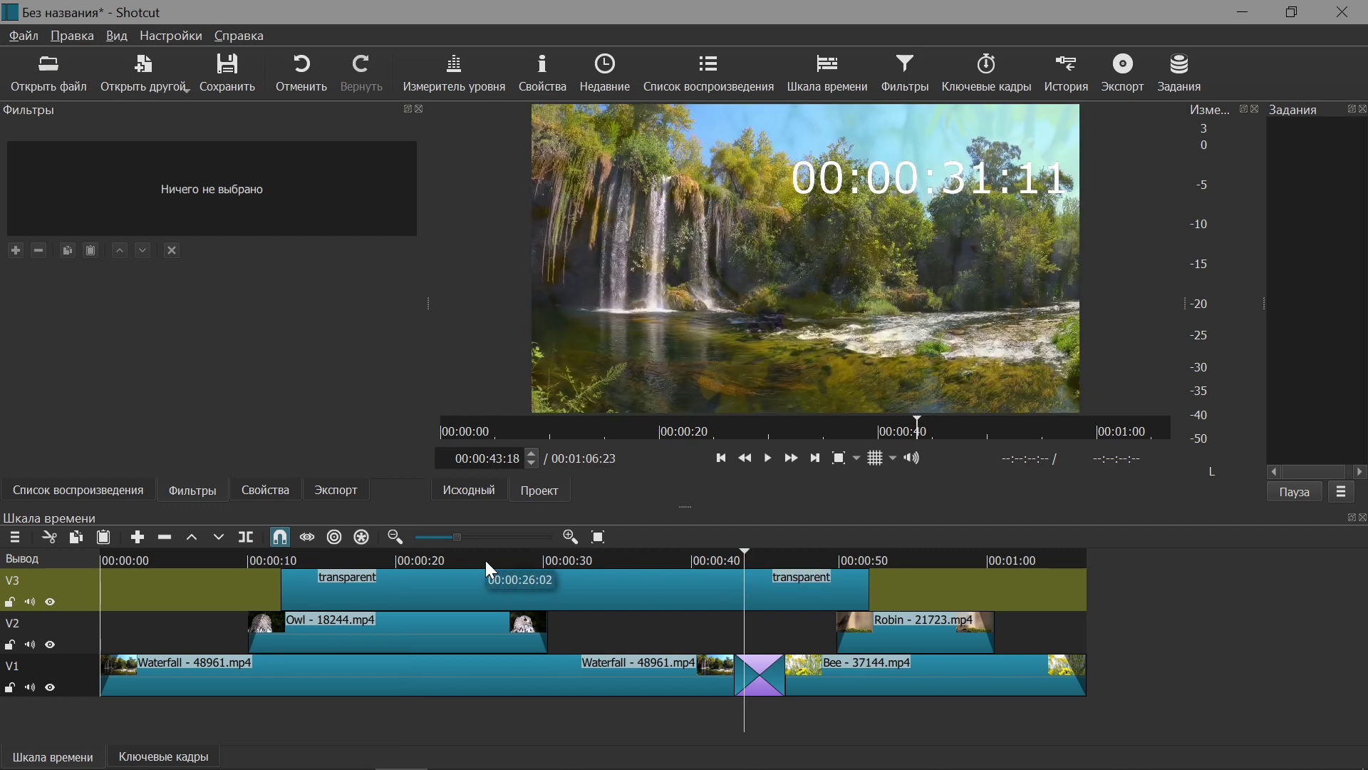
drag(867, 591, 503, 593)
Change the transparent clip's color to opaque light blue #FF55AAFF with the playhead at 00:00:16:21.
click(382, 591)
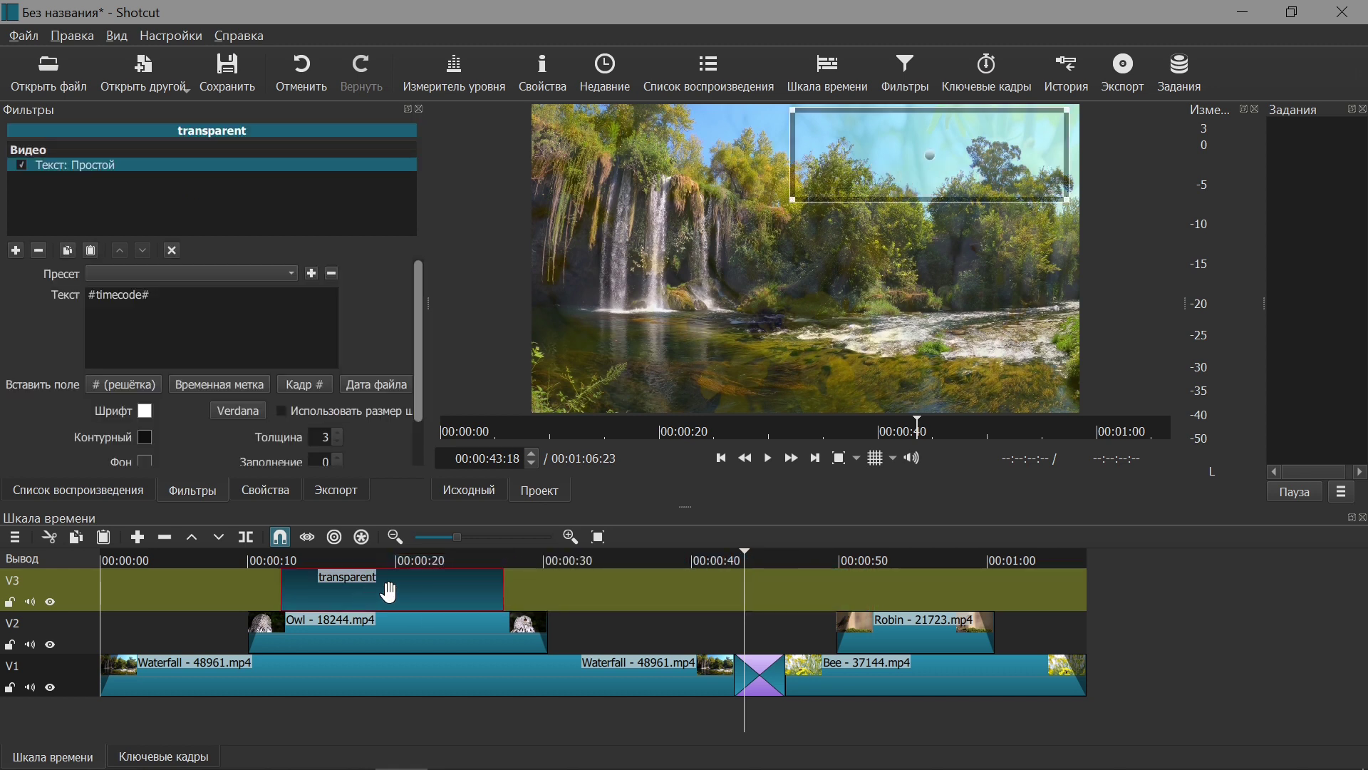
click(260, 490)
click(347, 557)
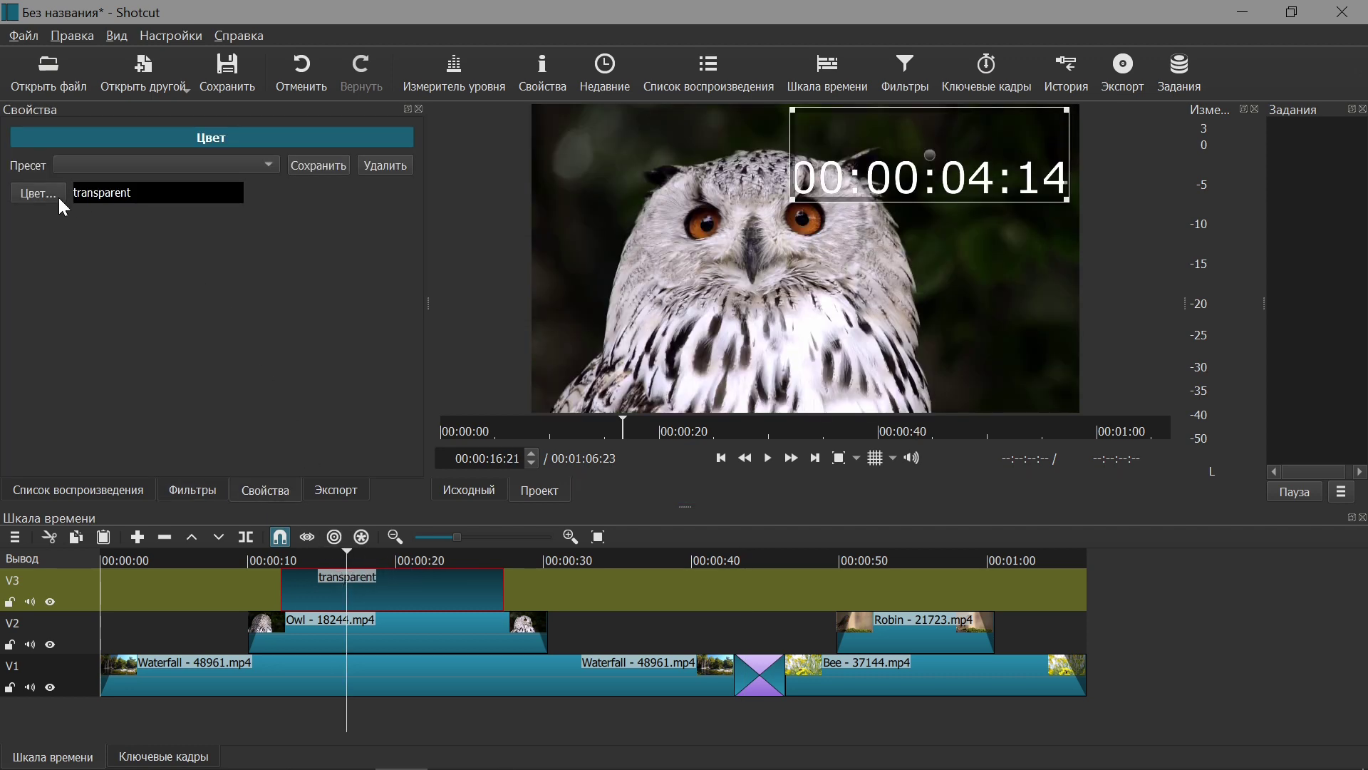
click(40, 197)
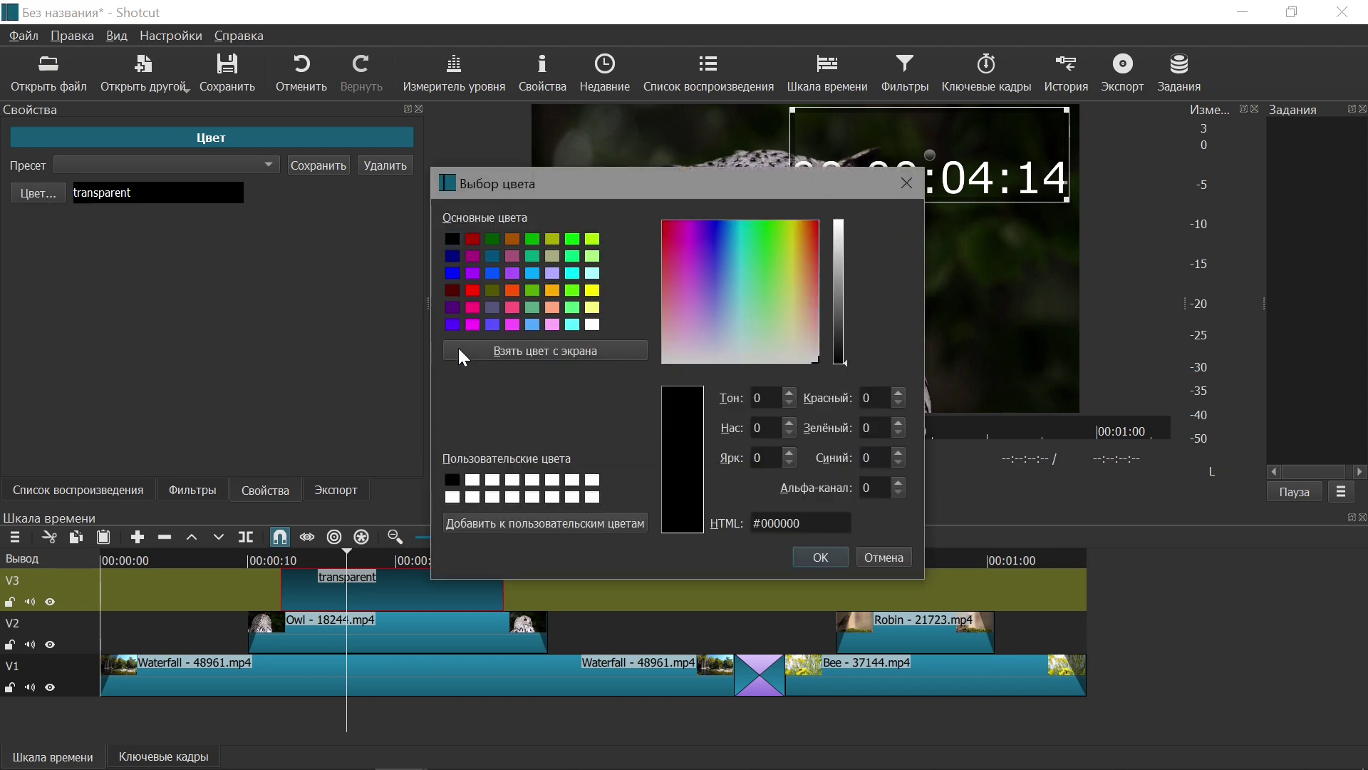
click(532, 322)
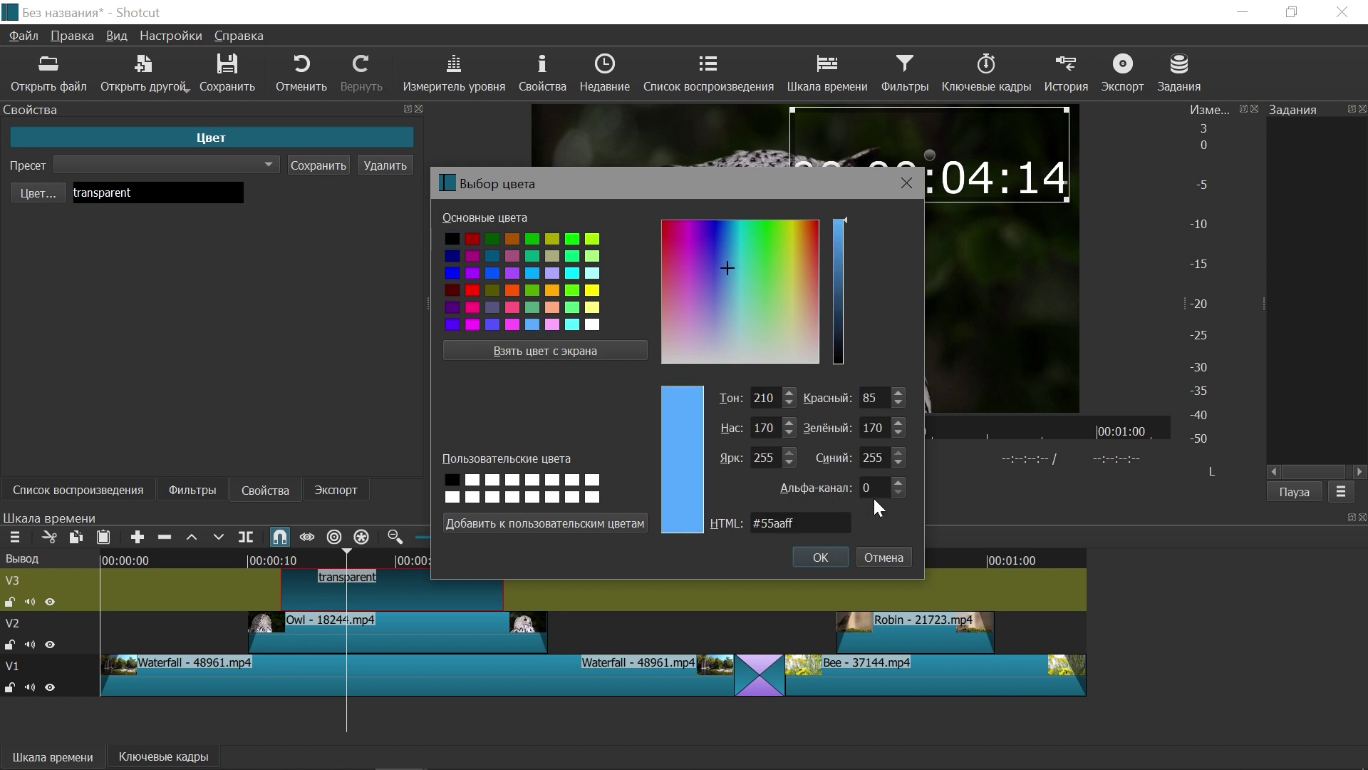
click(820, 557)
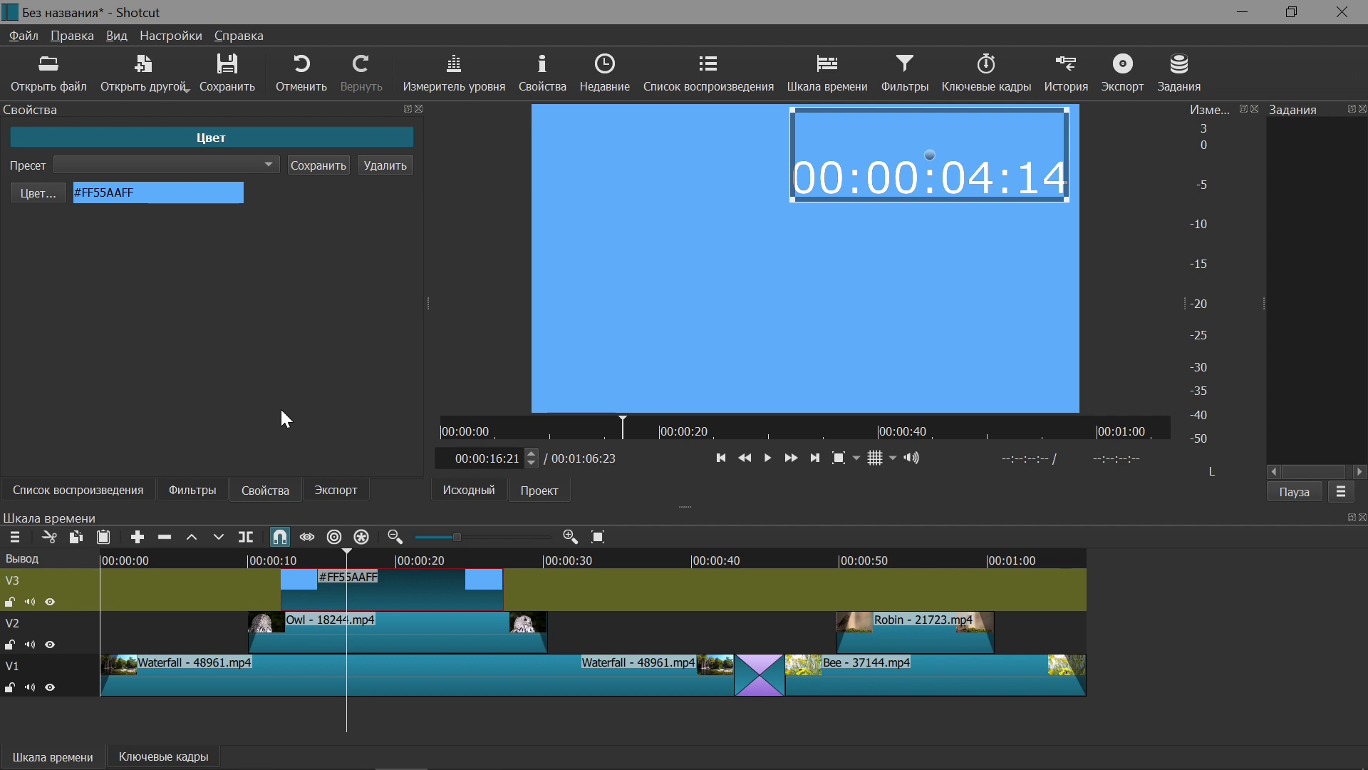
Lower the color clip's alpha channel so its color is semi-transparent blue #6455AAFF.
click(38, 193)
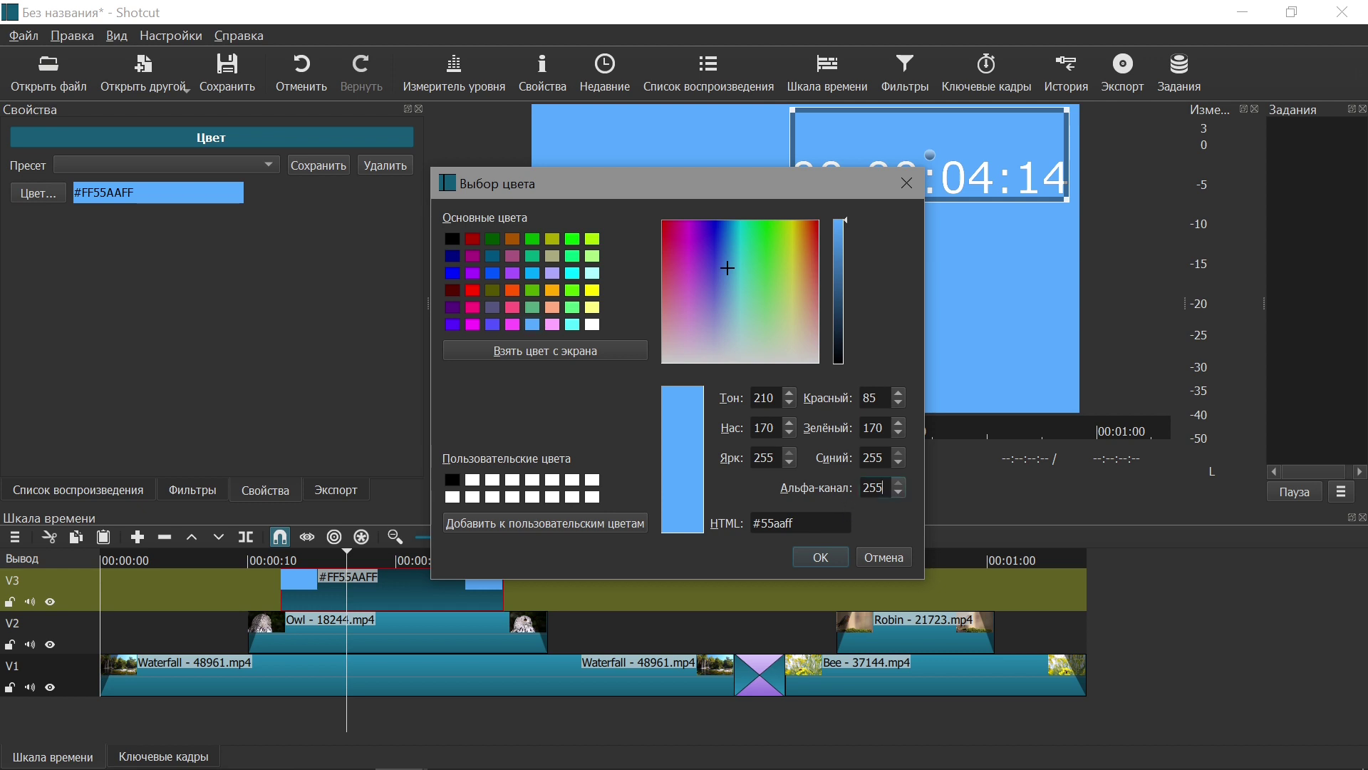
key(ctrl+a)
click(820, 557)
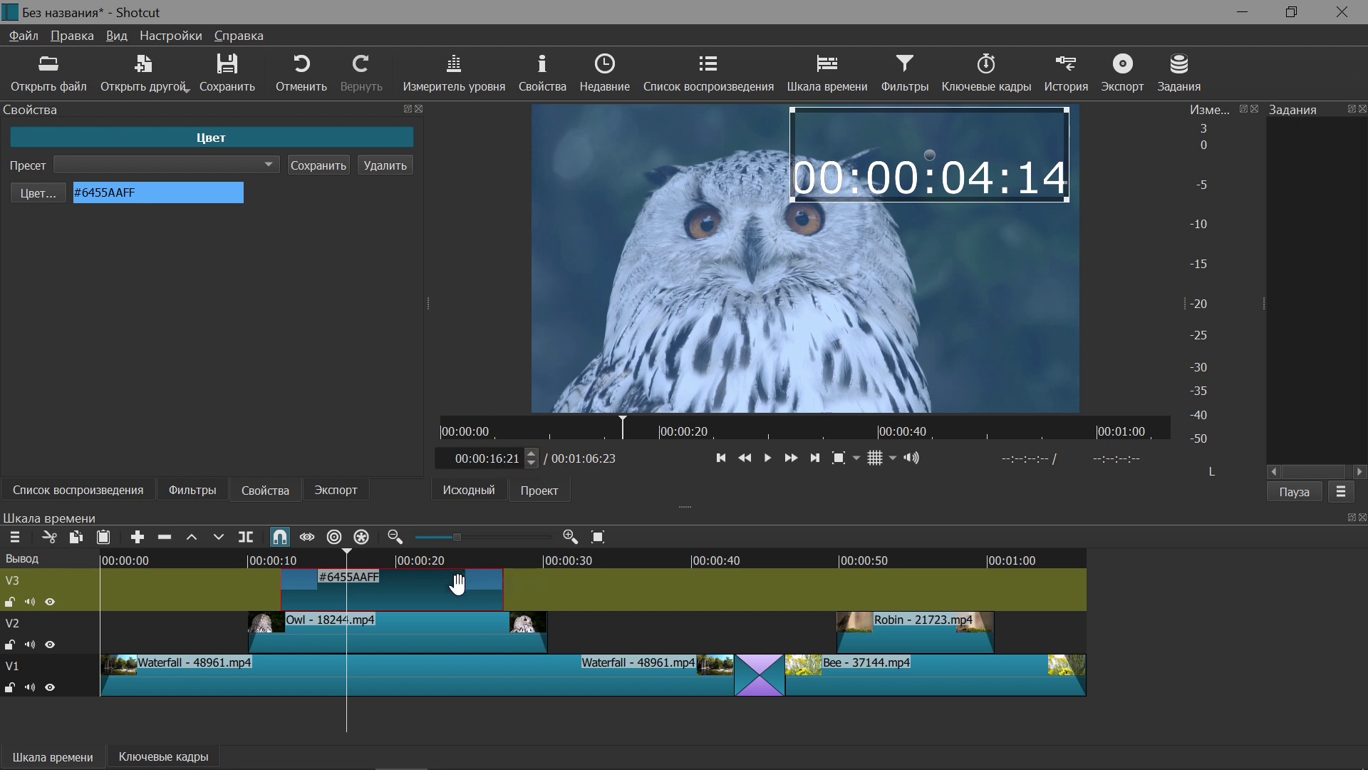
Delete the blue color clip from track V3 and view the frame at 00:00:18:09.
right_click(425, 587)
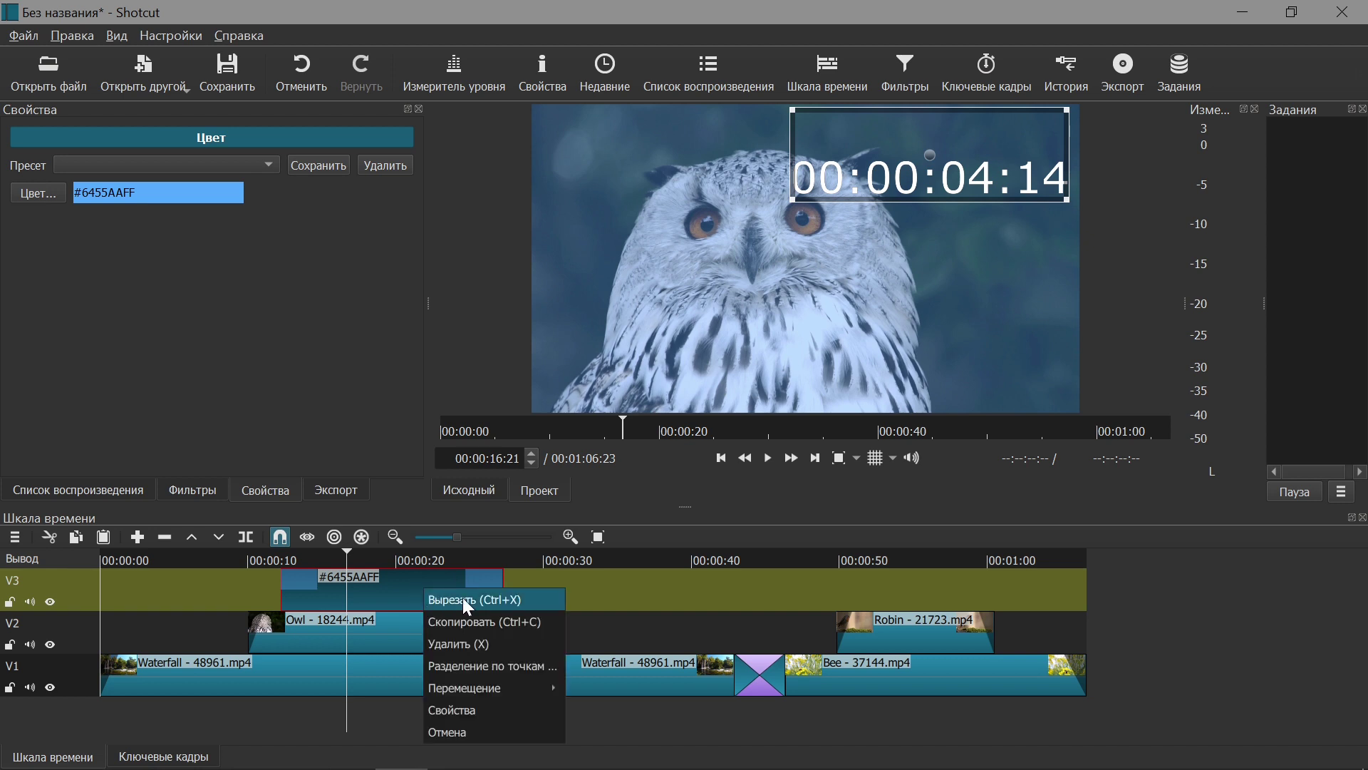
click(467, 643)
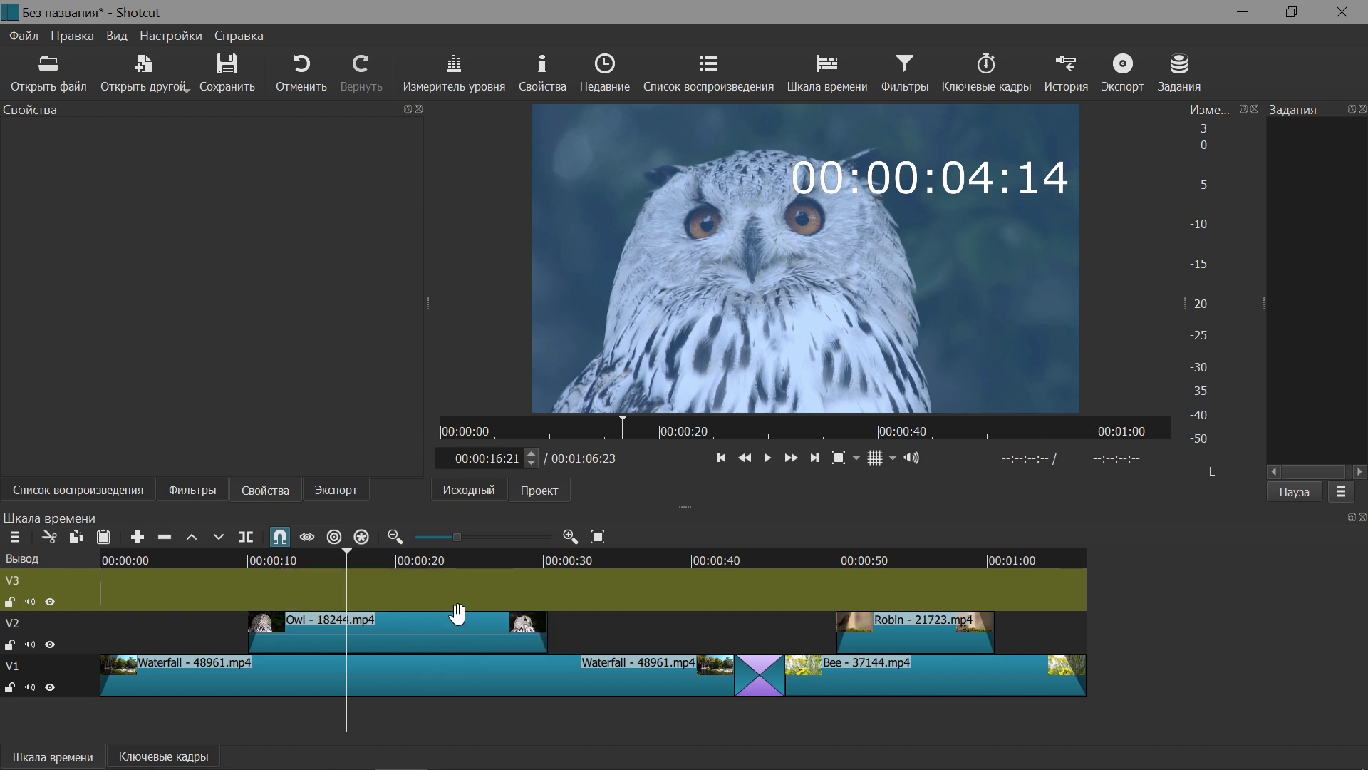
click(387, 553)
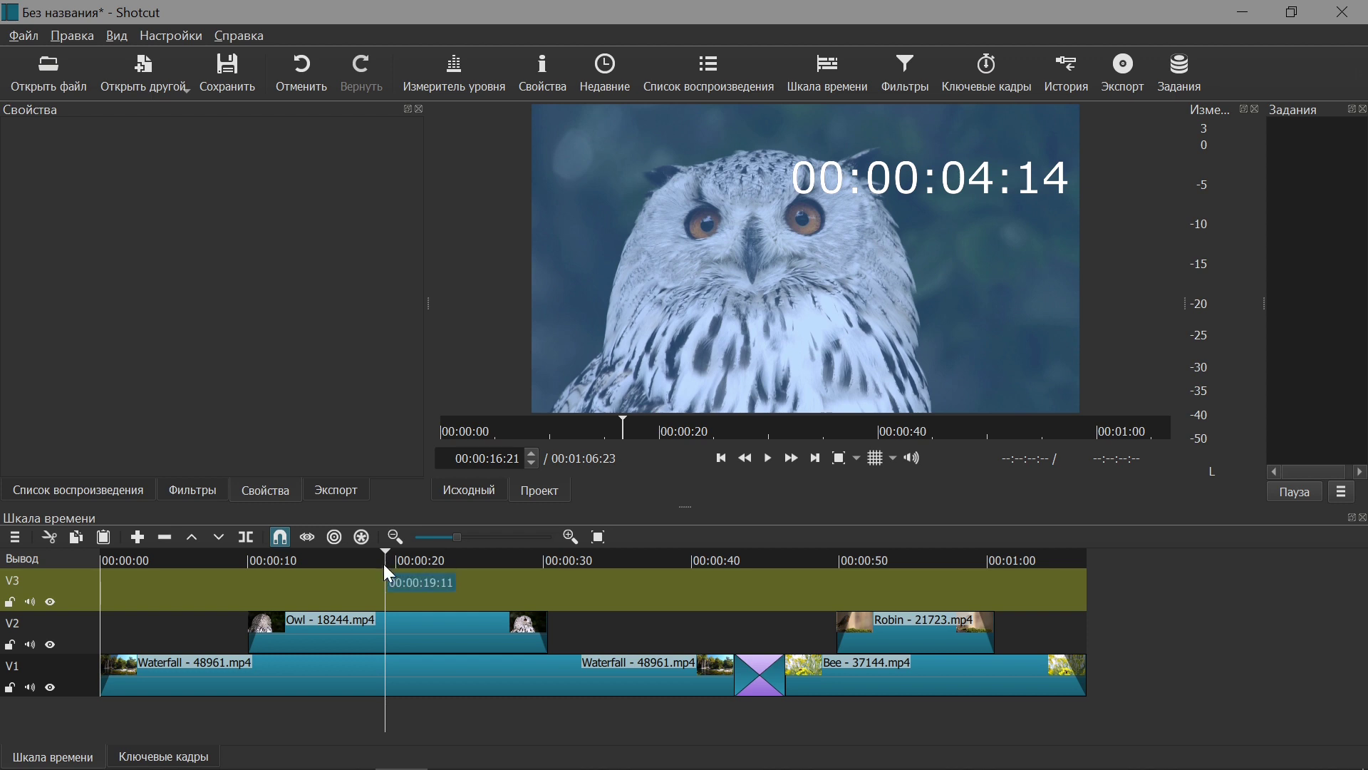
click(371, 563)
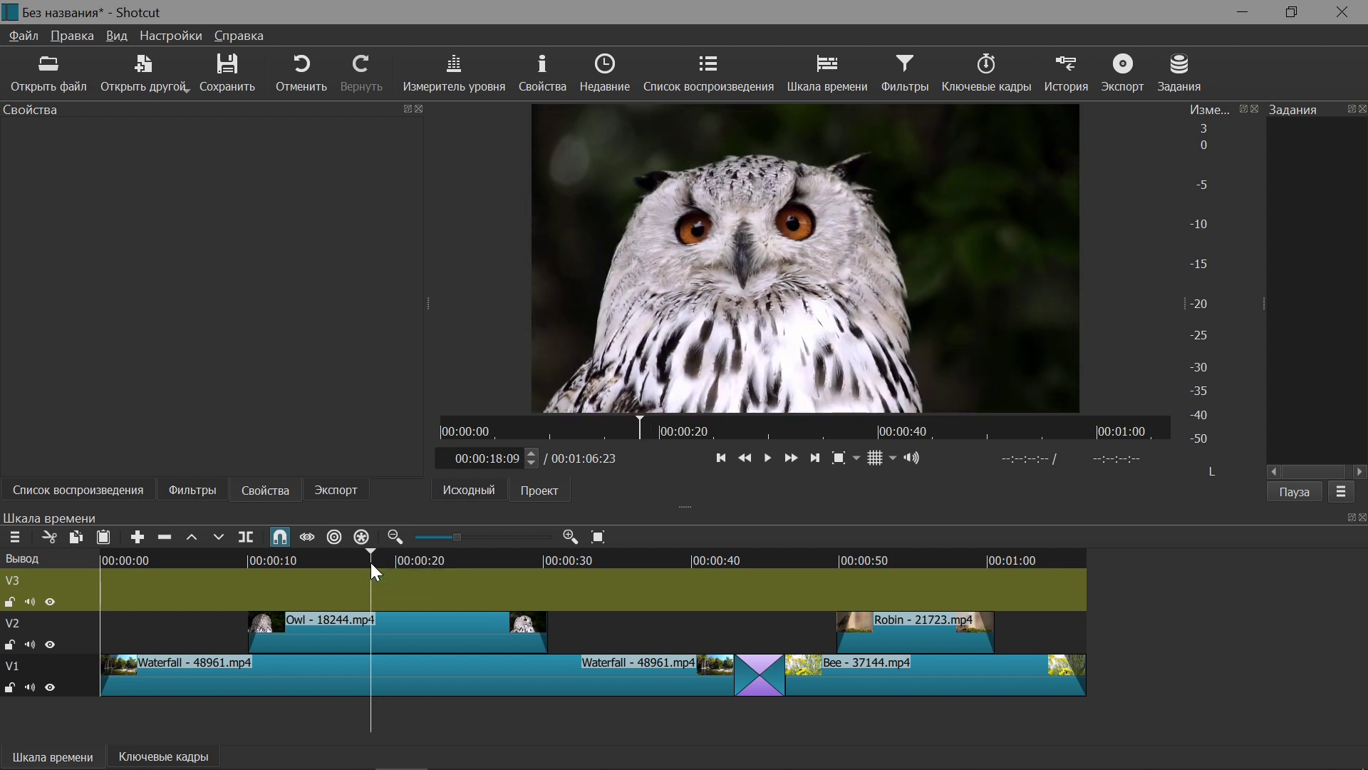
Add a Текст: Простой filter with the #timecode# text to the Owl clip on track V2.
click(336, 632)
mouse_move(269, 622)
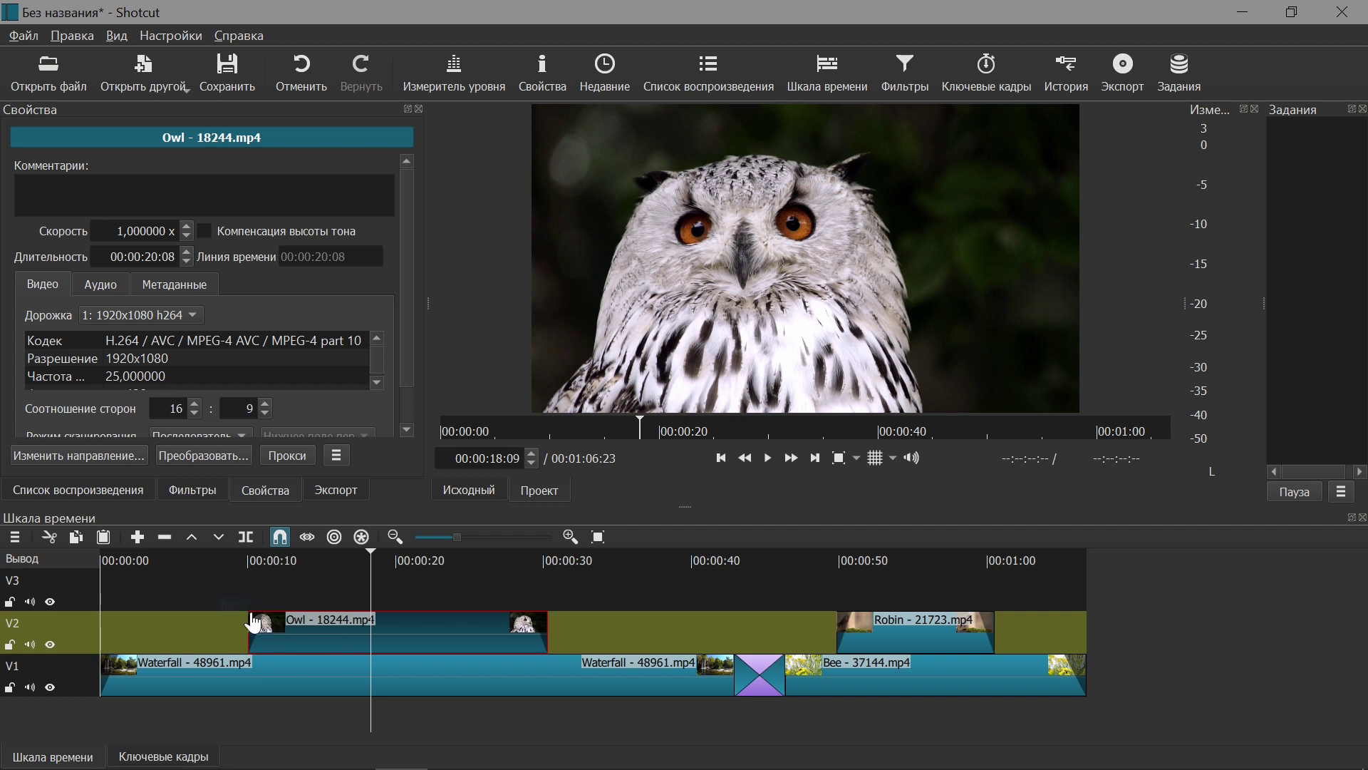
mouse_move(525, 623)
click(199, 497)
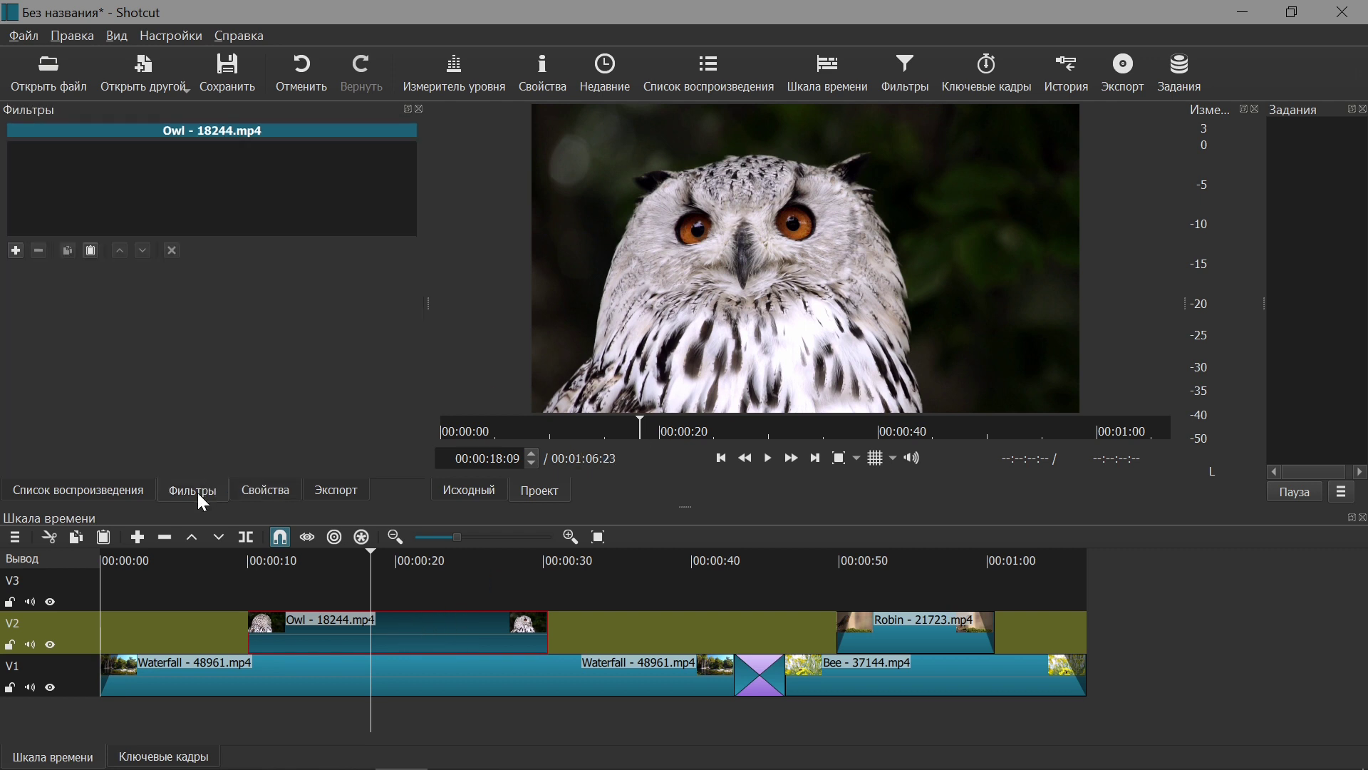
click(17, 252)
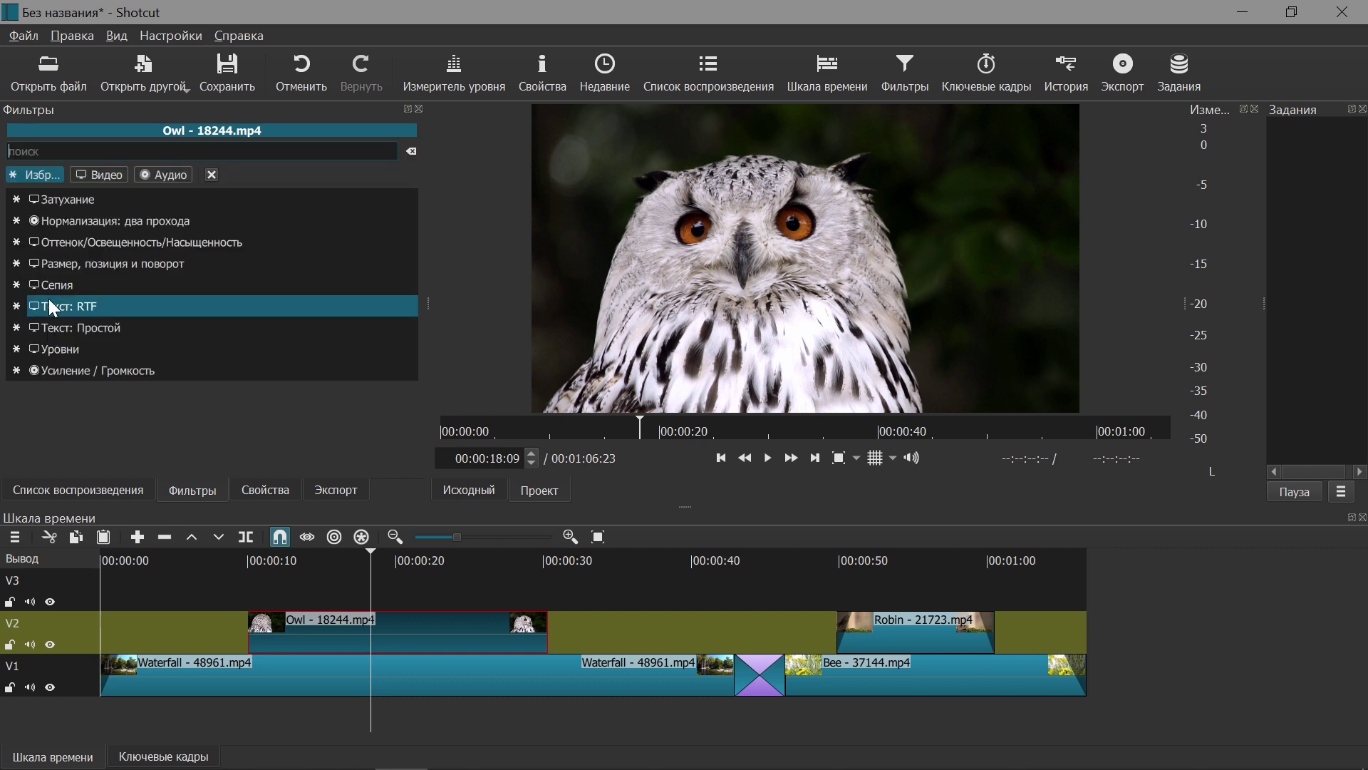
click(84, 328)
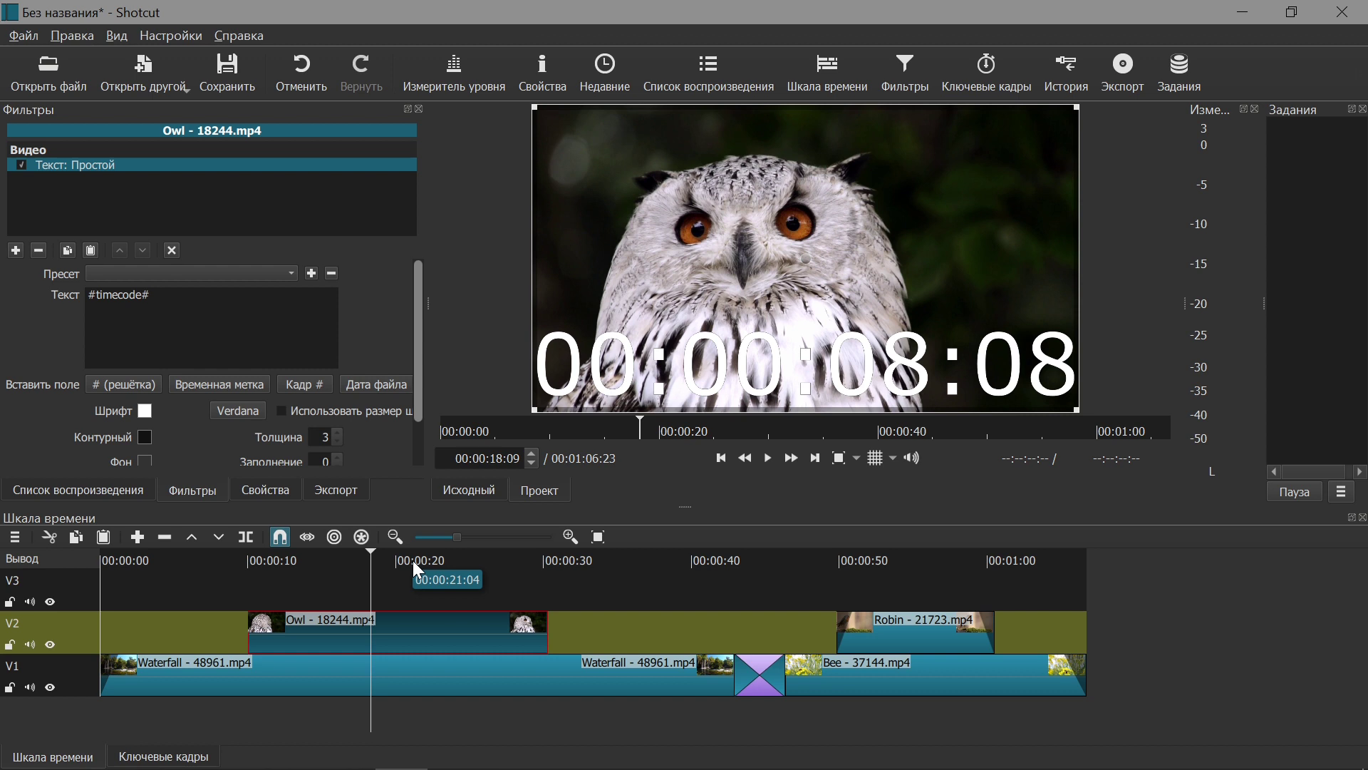
Preview the timecode text inside and beyond the Owl clip, deselect the filter and check the frame at 00:00:12:05.
click(525, 562)
click(567, 560)
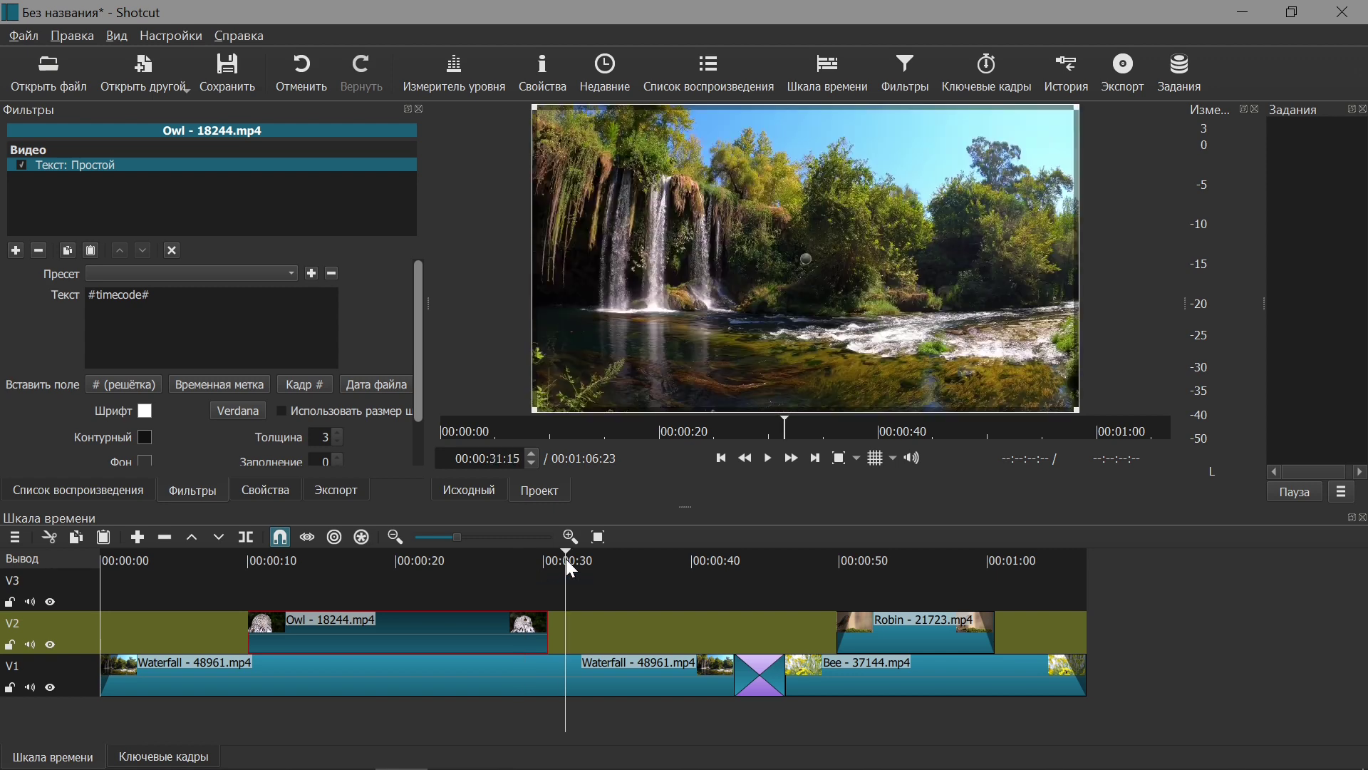
click(509, 560)
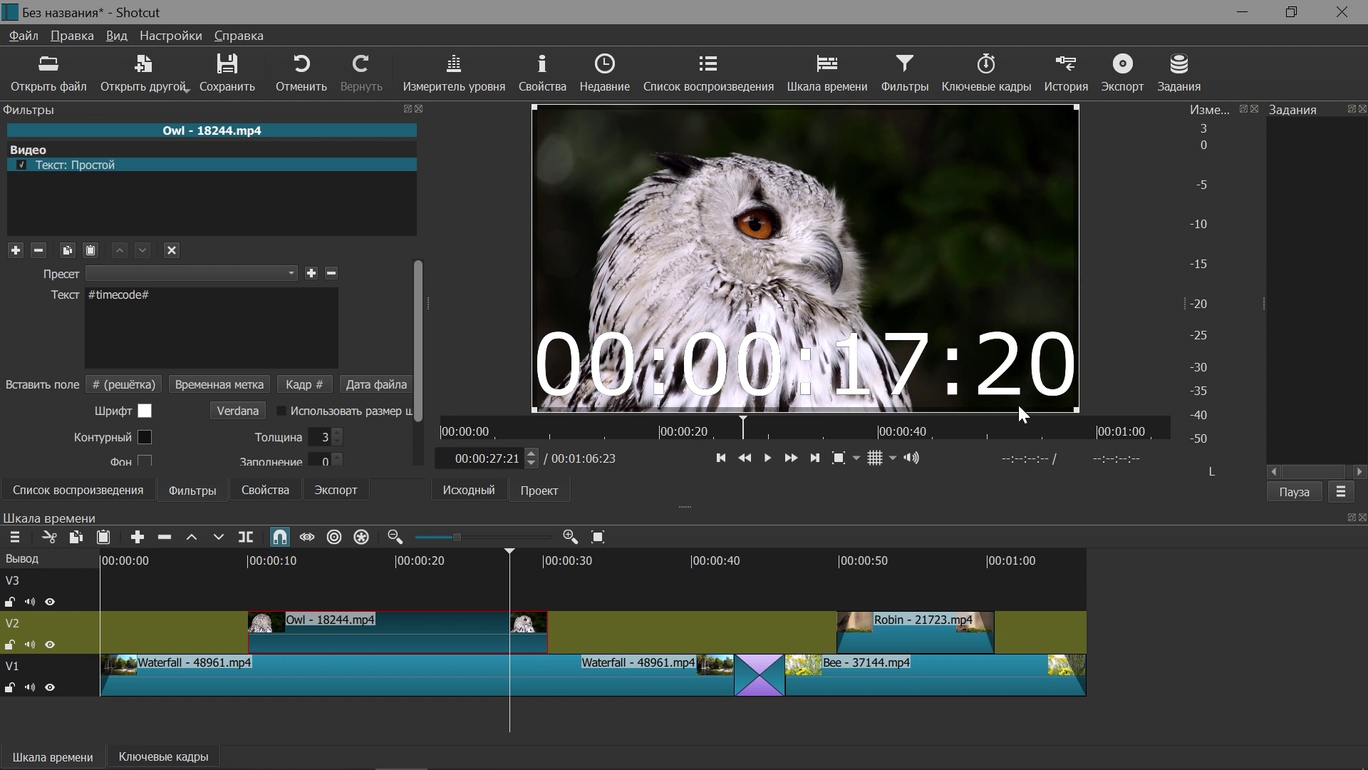
click(172, 249)
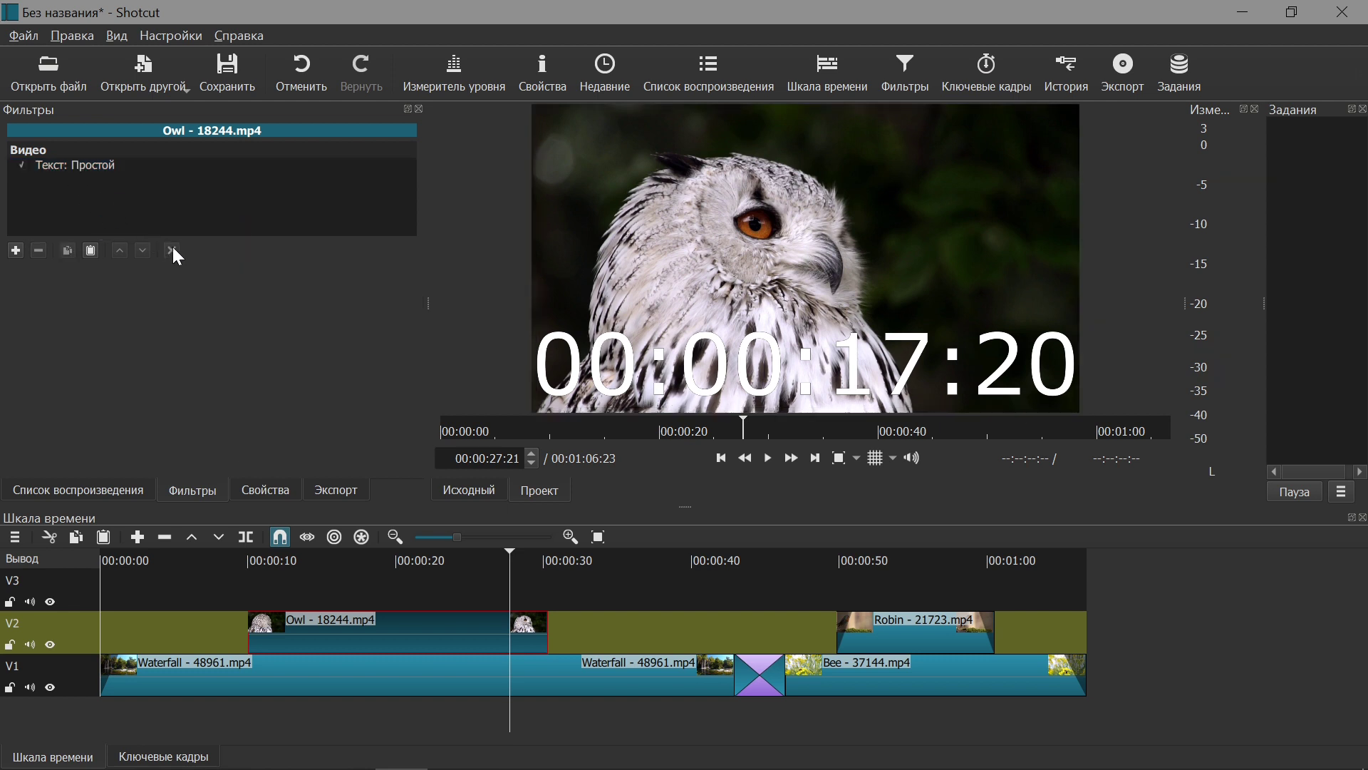
click(280, 557)
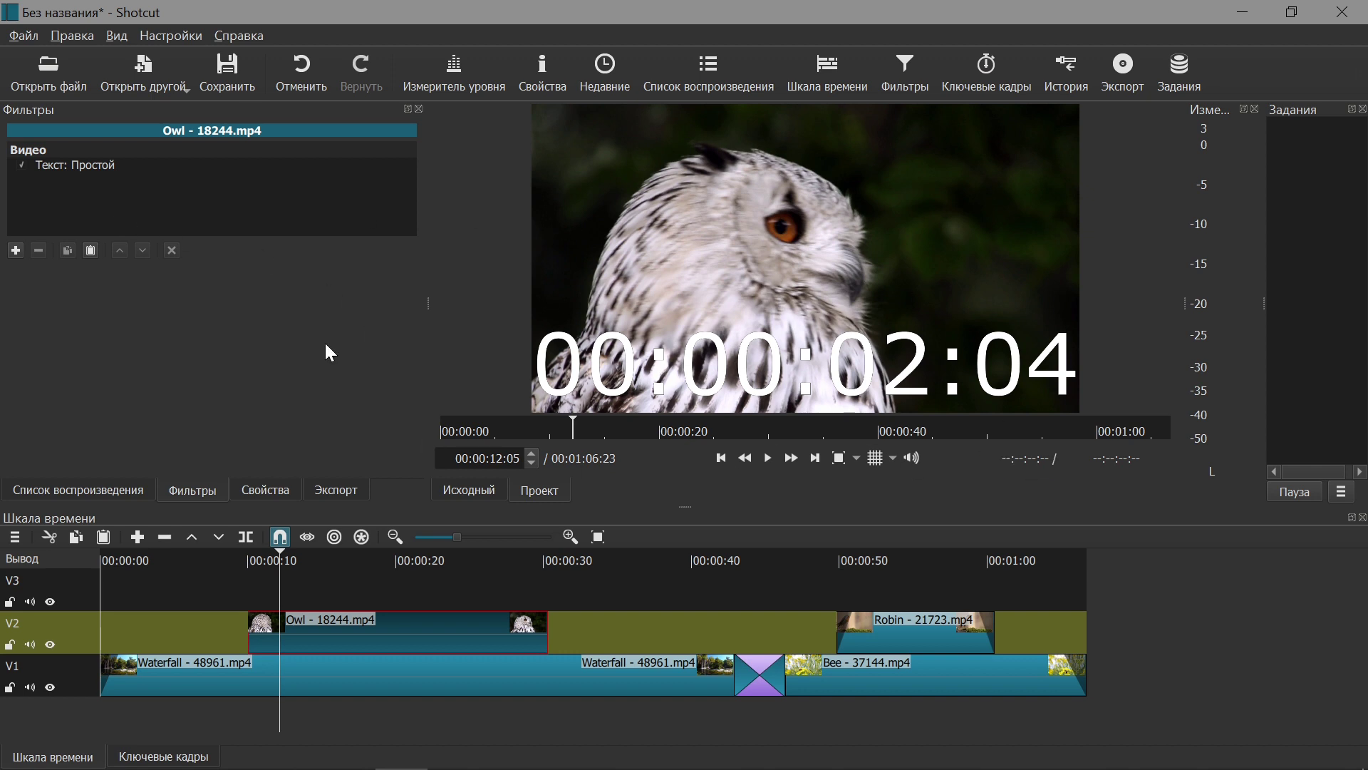
Trim the Owl clip's text filter in the keyframes so it ends about 3.5 seconds into the clip.
click(87, 164)
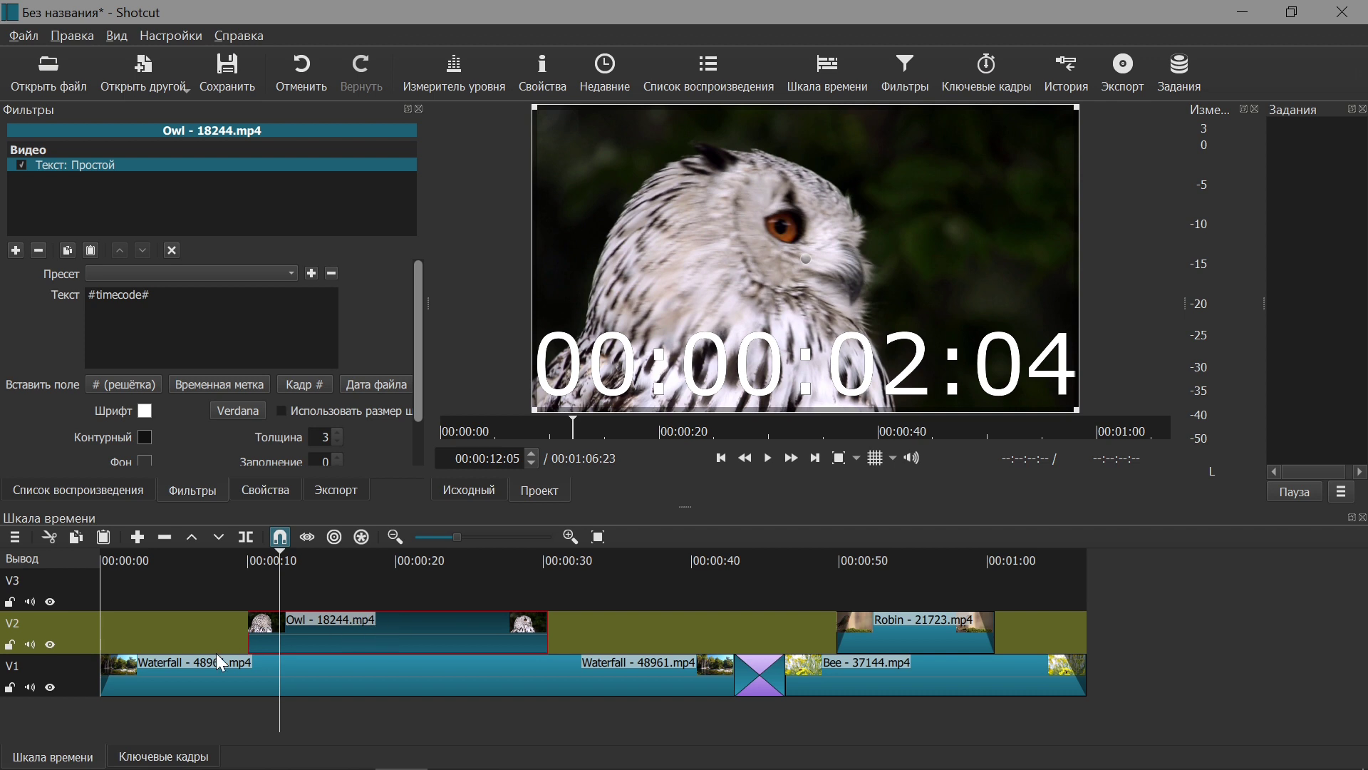
click(157, 758)
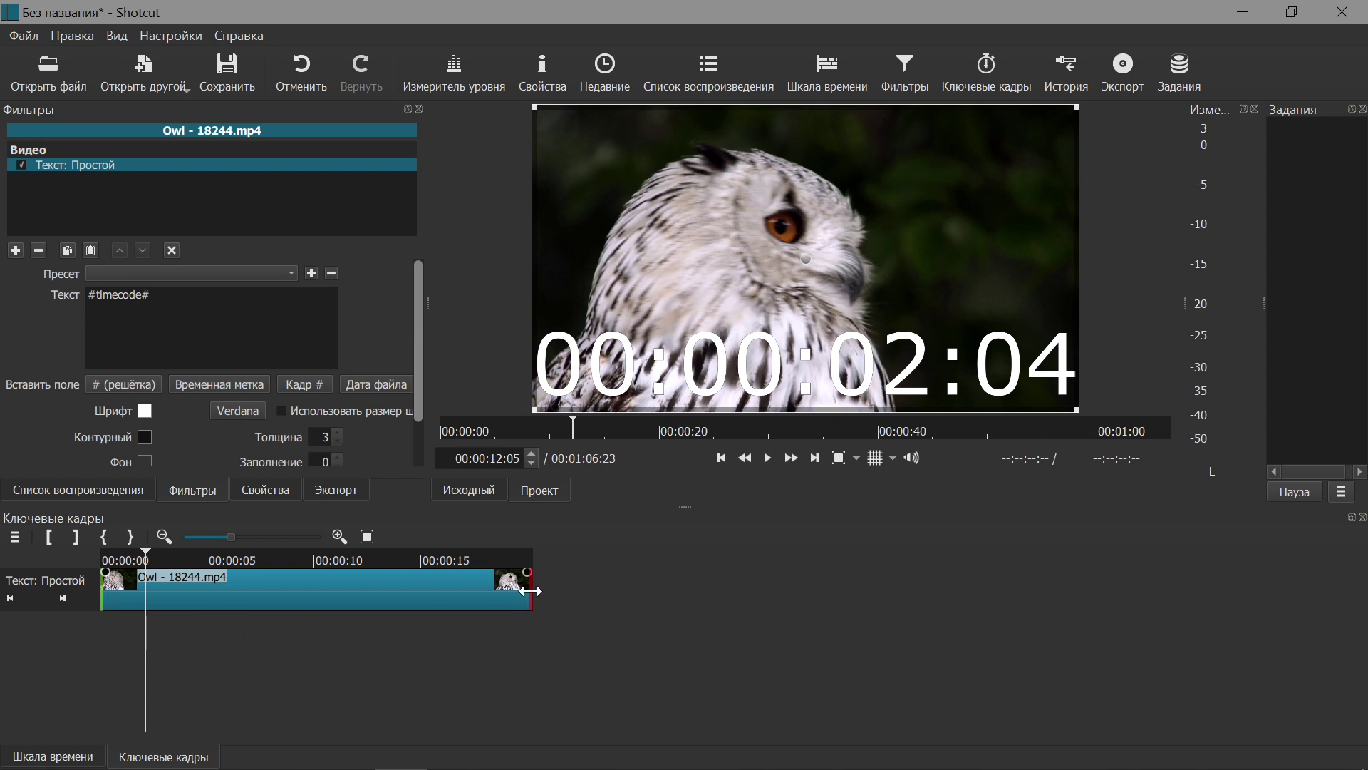
drag(531, 590, 117, 557)
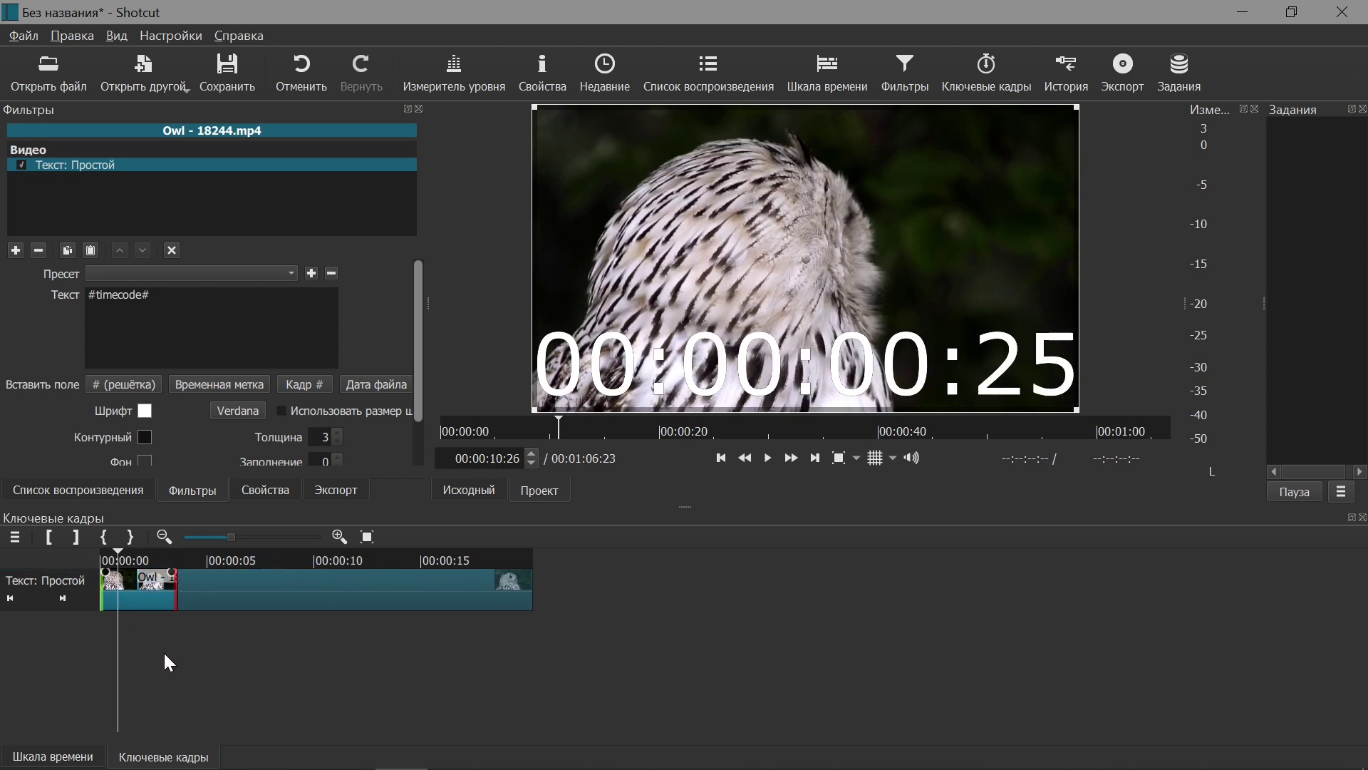
Return to the timeline and play the Owl clip from its start to about 00:00:20:23.
click(74, 756)
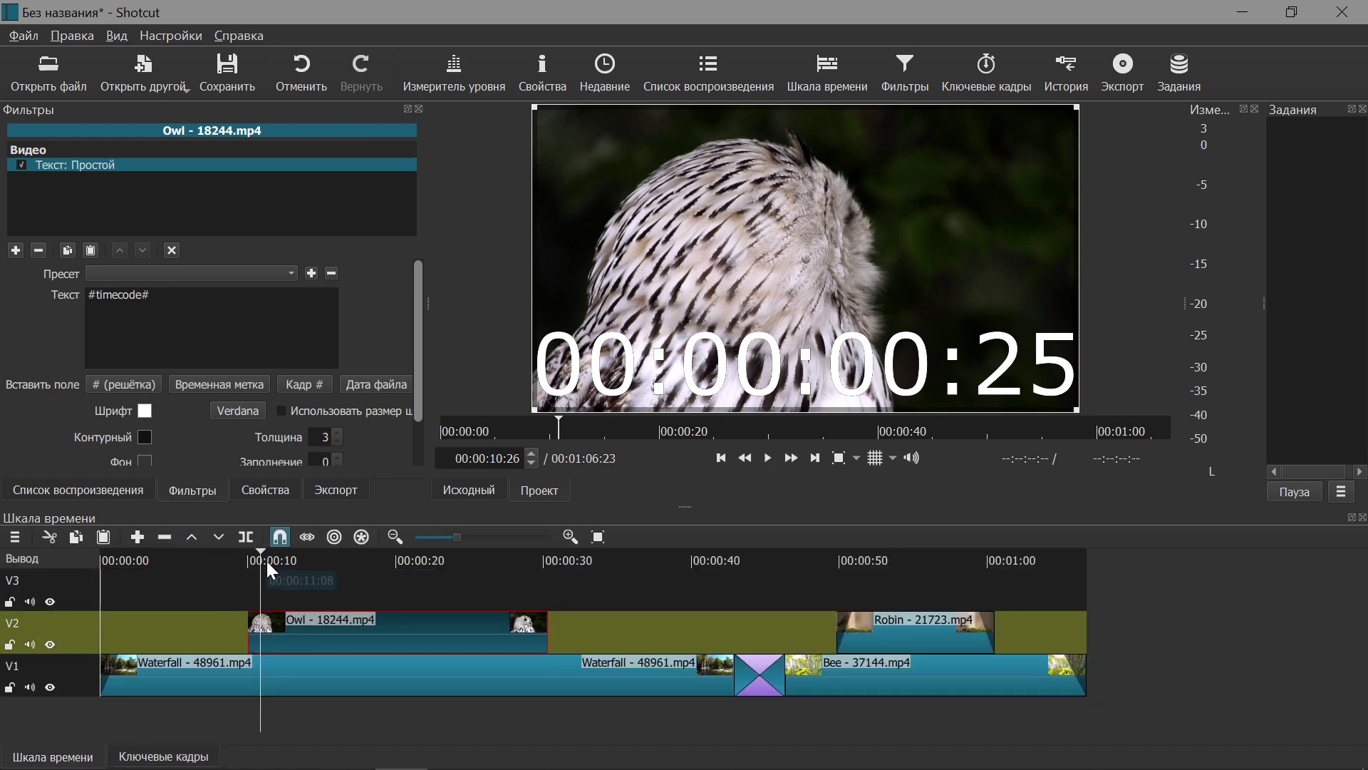
drag(265, 558, 244, 555)
click(766, 458)
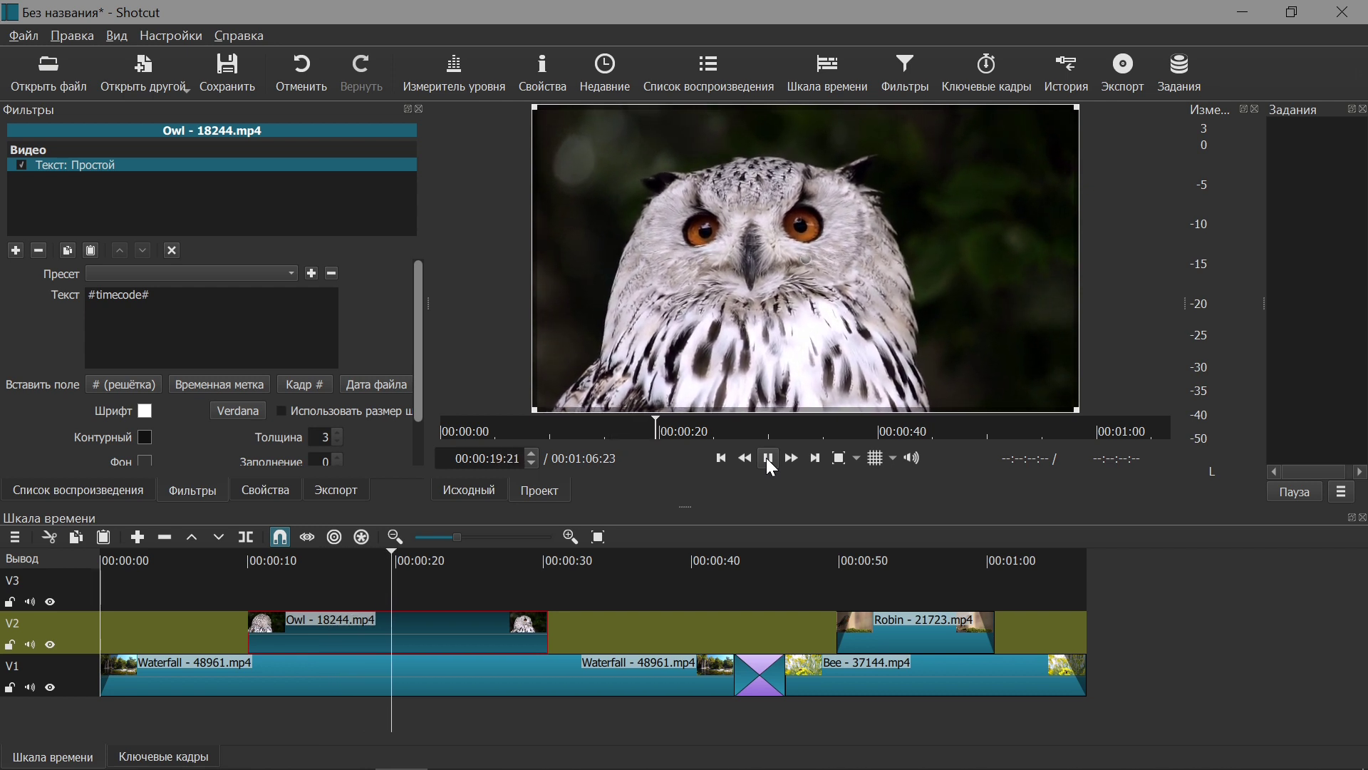
click(768, 460)
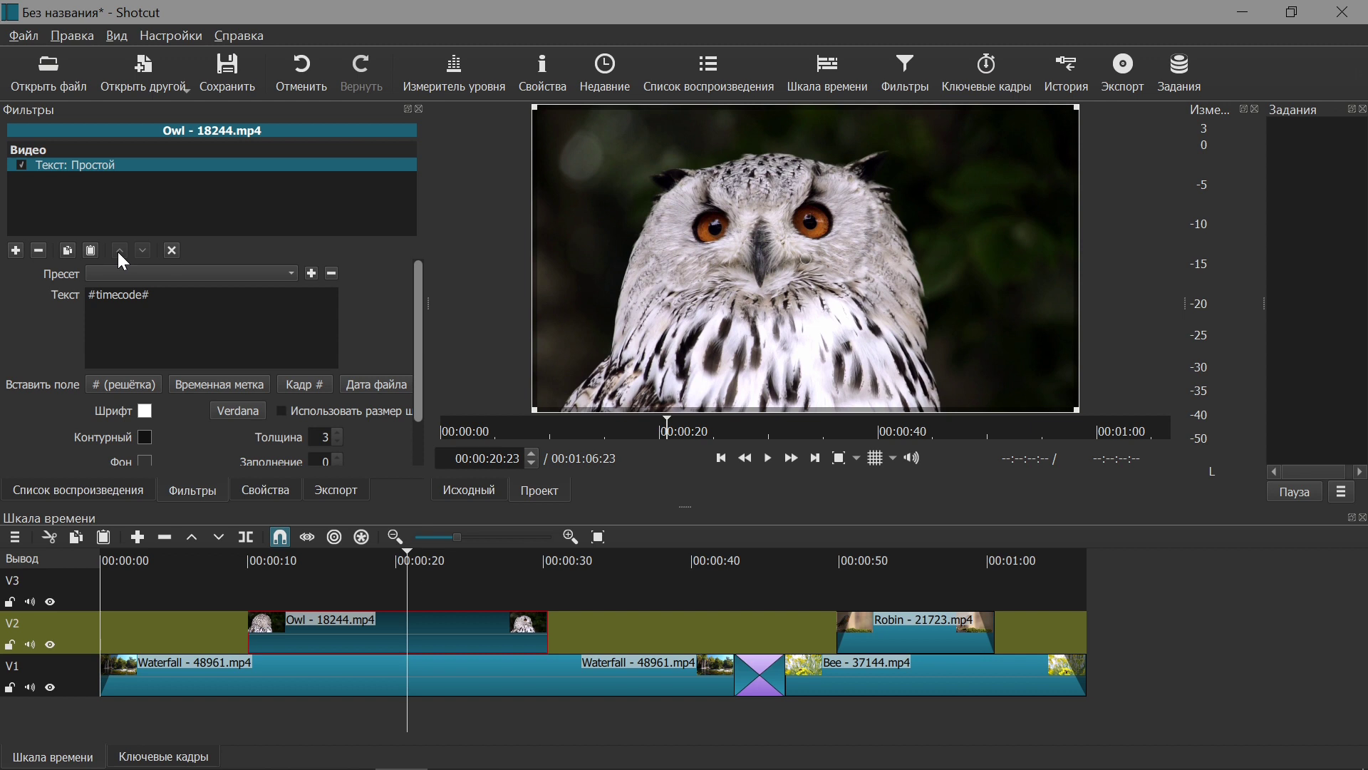
Remove the text filter from the Owl clip and select track V3 to show its filters.
click(39, 250)
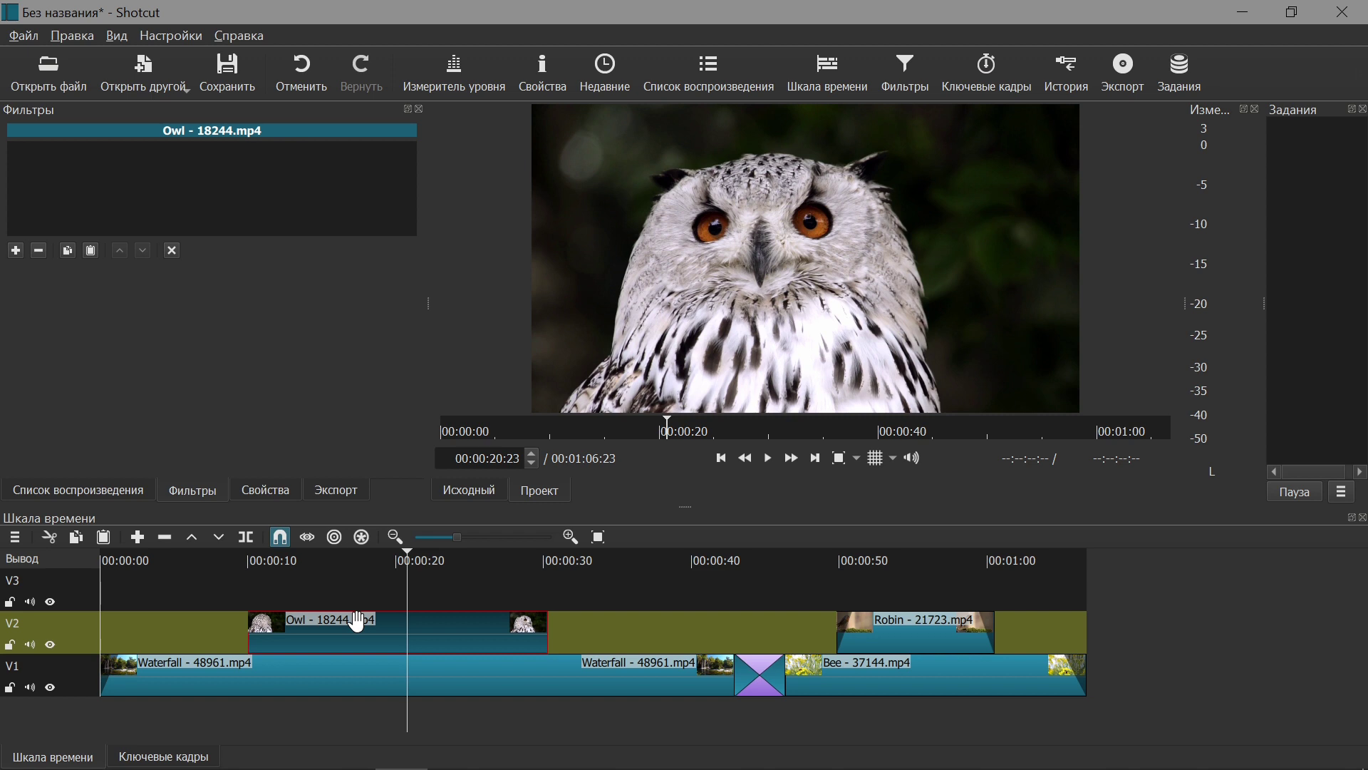
click(81, 591)
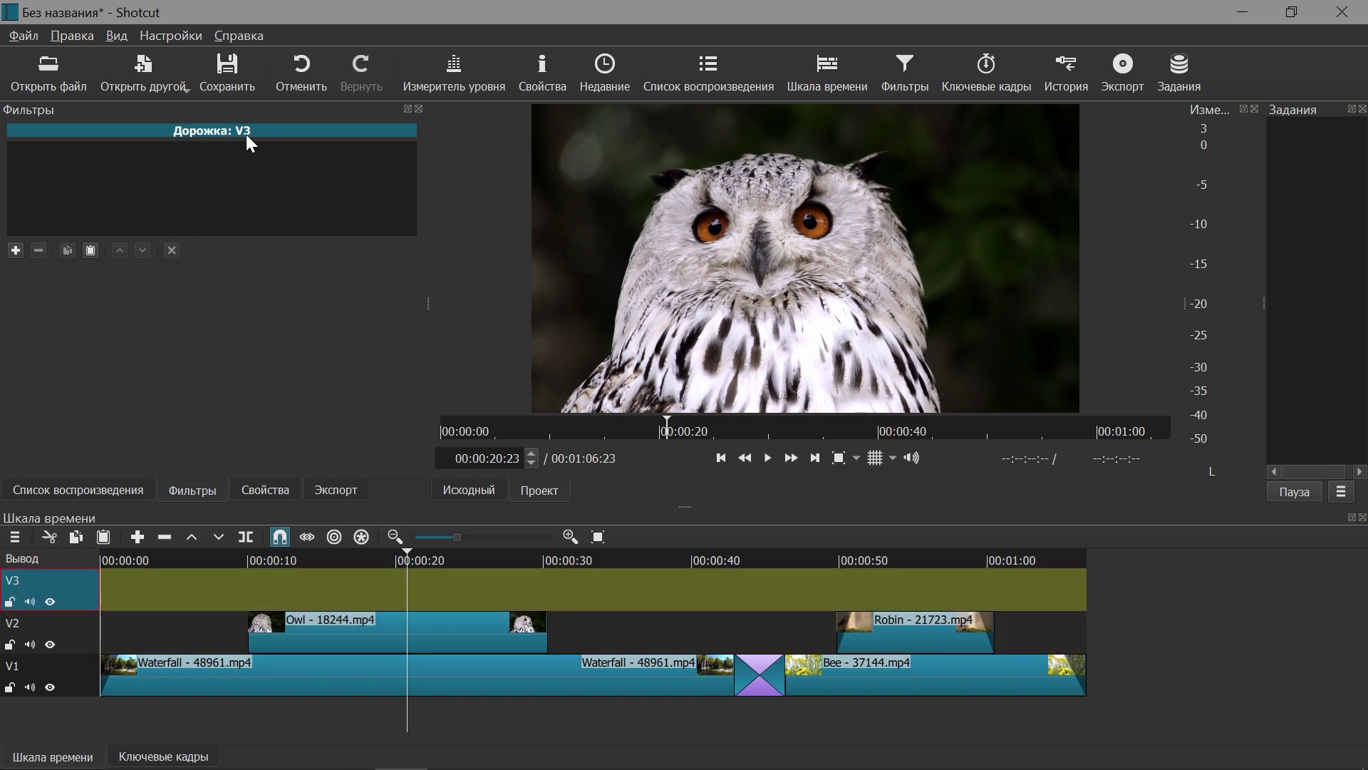
Add the simple text filter "Текст: Простой" with #timecode# to track V3 and preview the project up to 00:00:54:28.
click(16, 251)
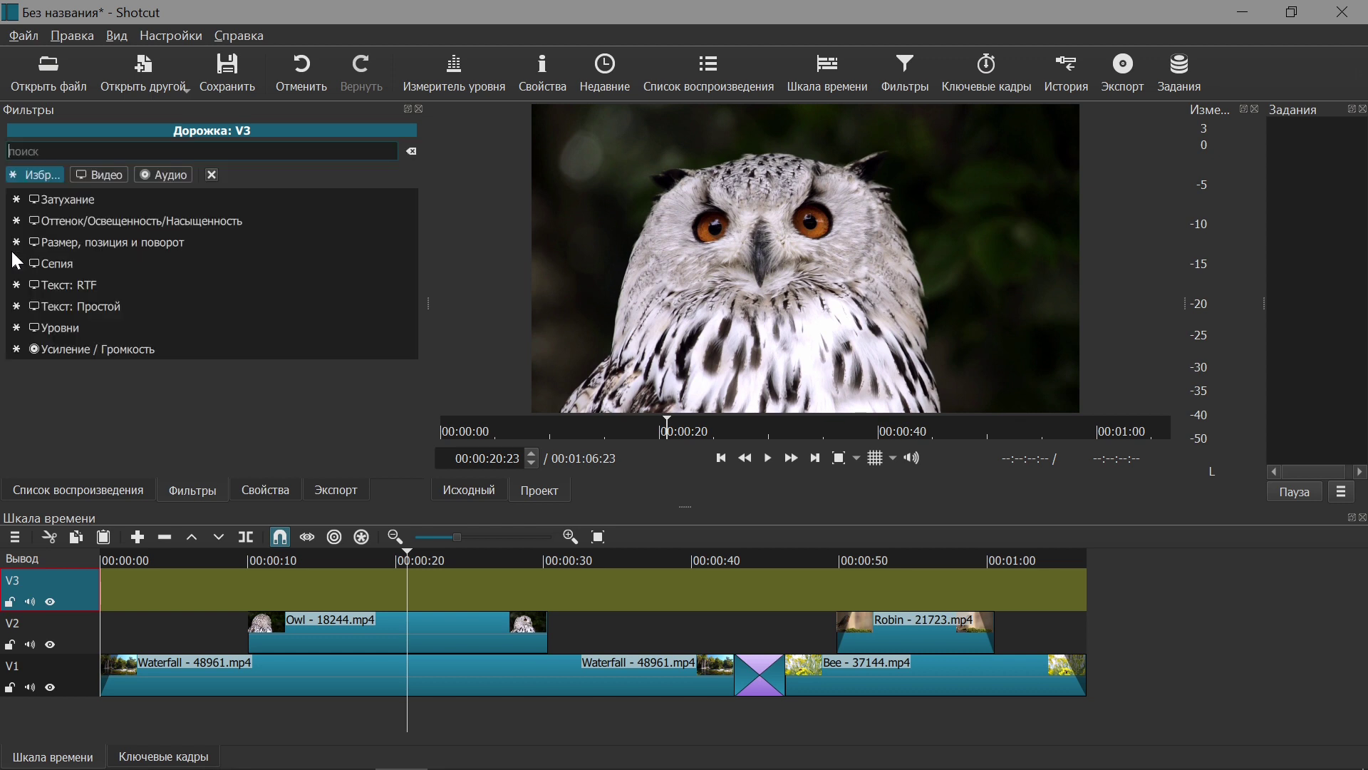
click(122, 309)
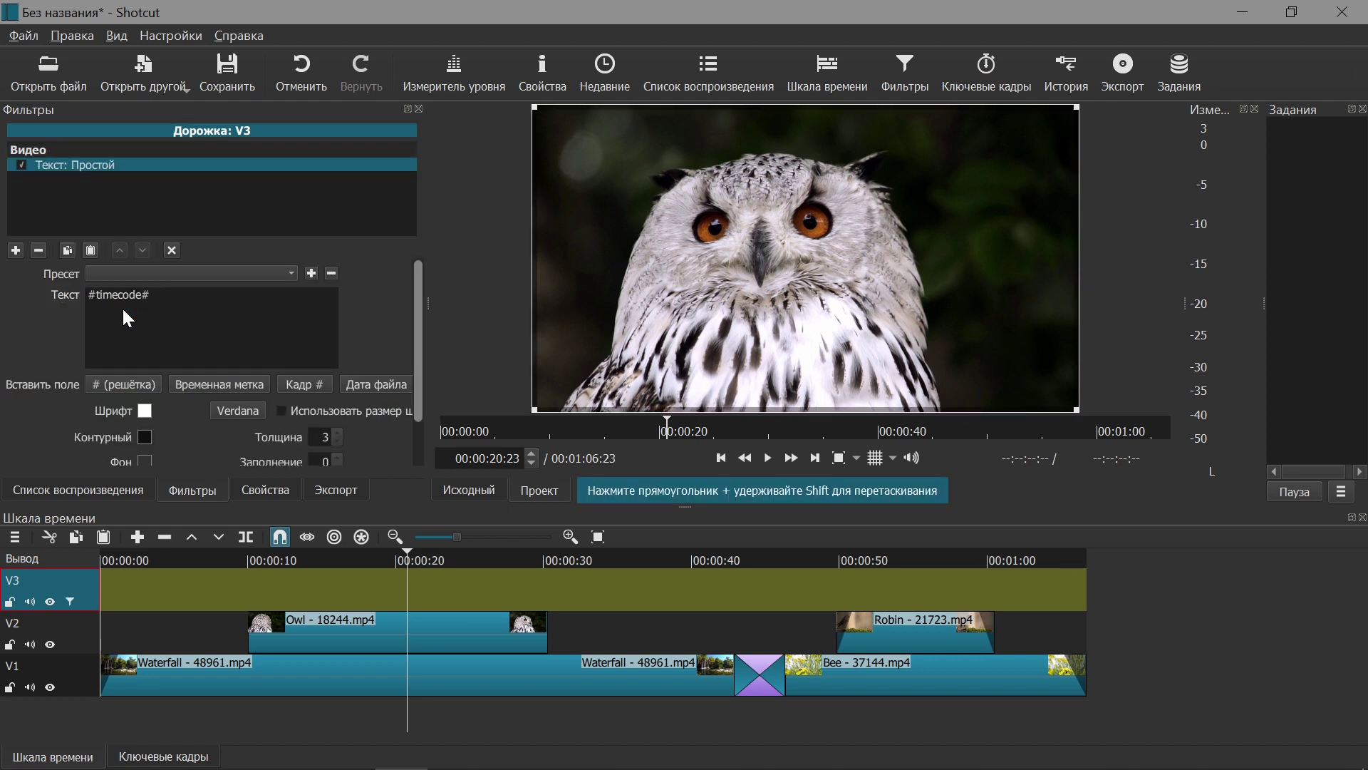
click(651, 557)
click(912, 560)
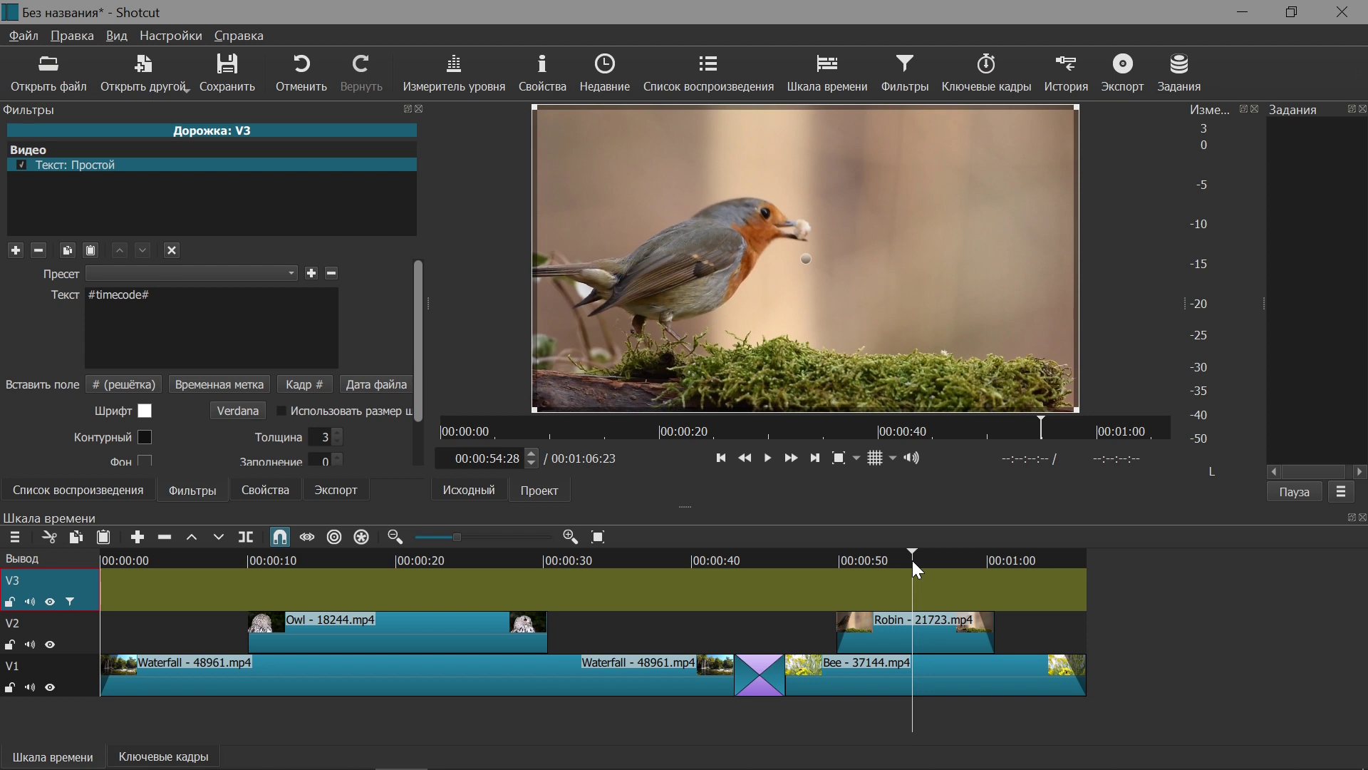
Move the Owl clip from track V2 straight up to V3 and compare the frames at 00:00:18:13 and 00:00:38:11.
click(359, 633)
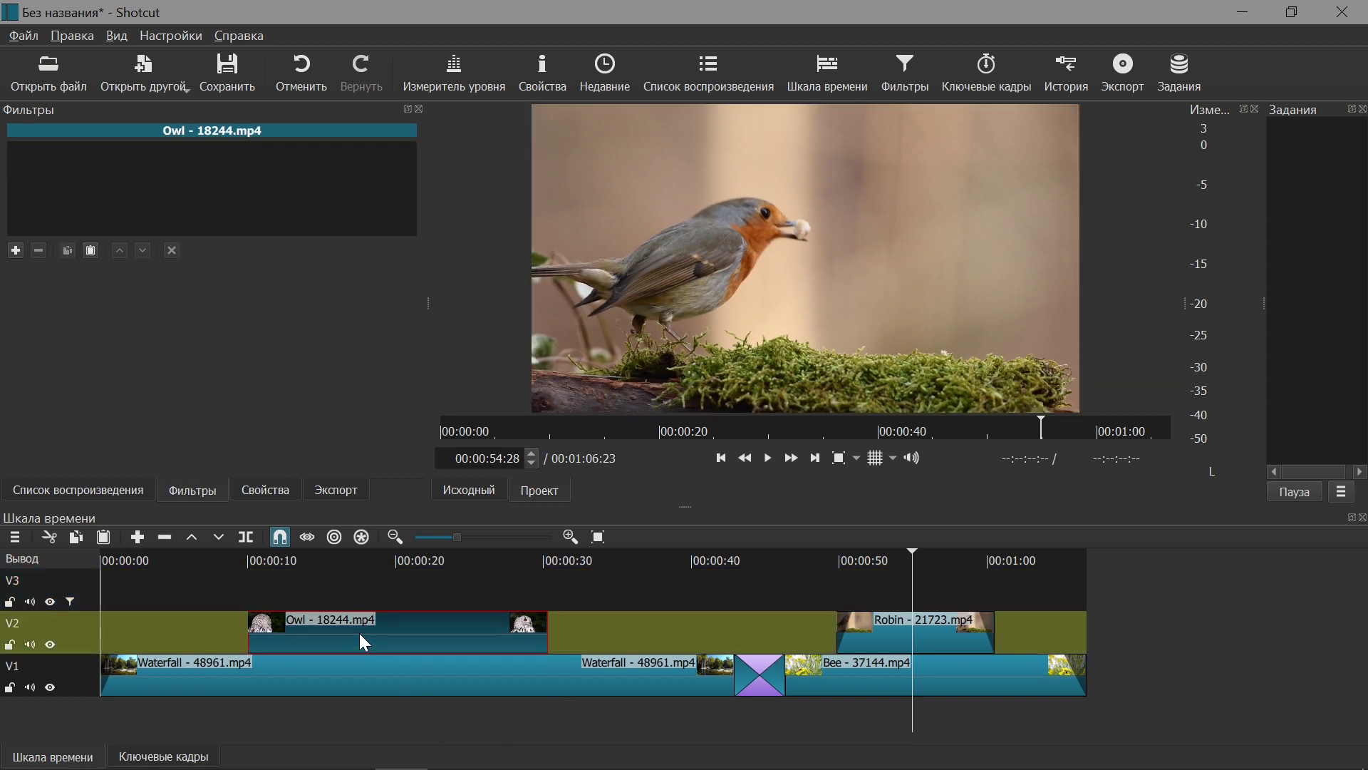
drag(365, 629, 366, 579)
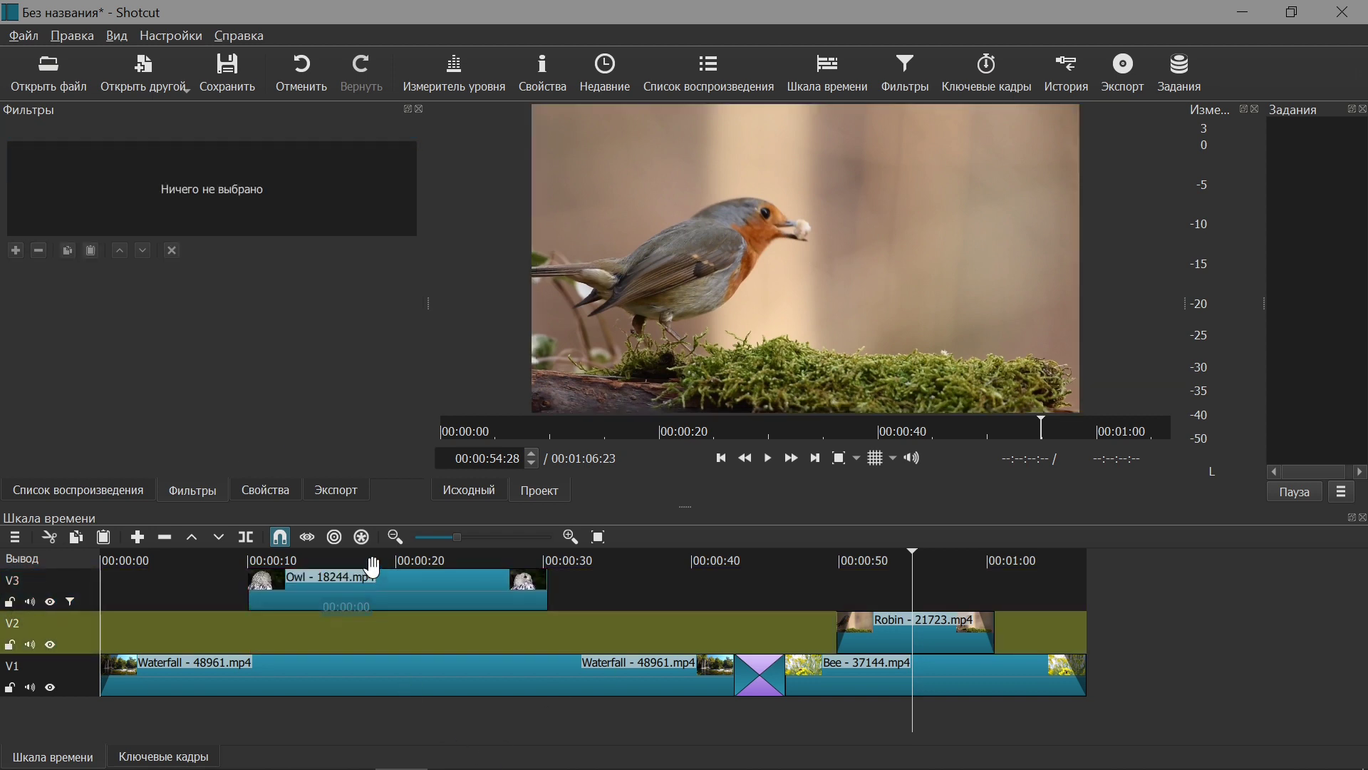
click(373, 559)
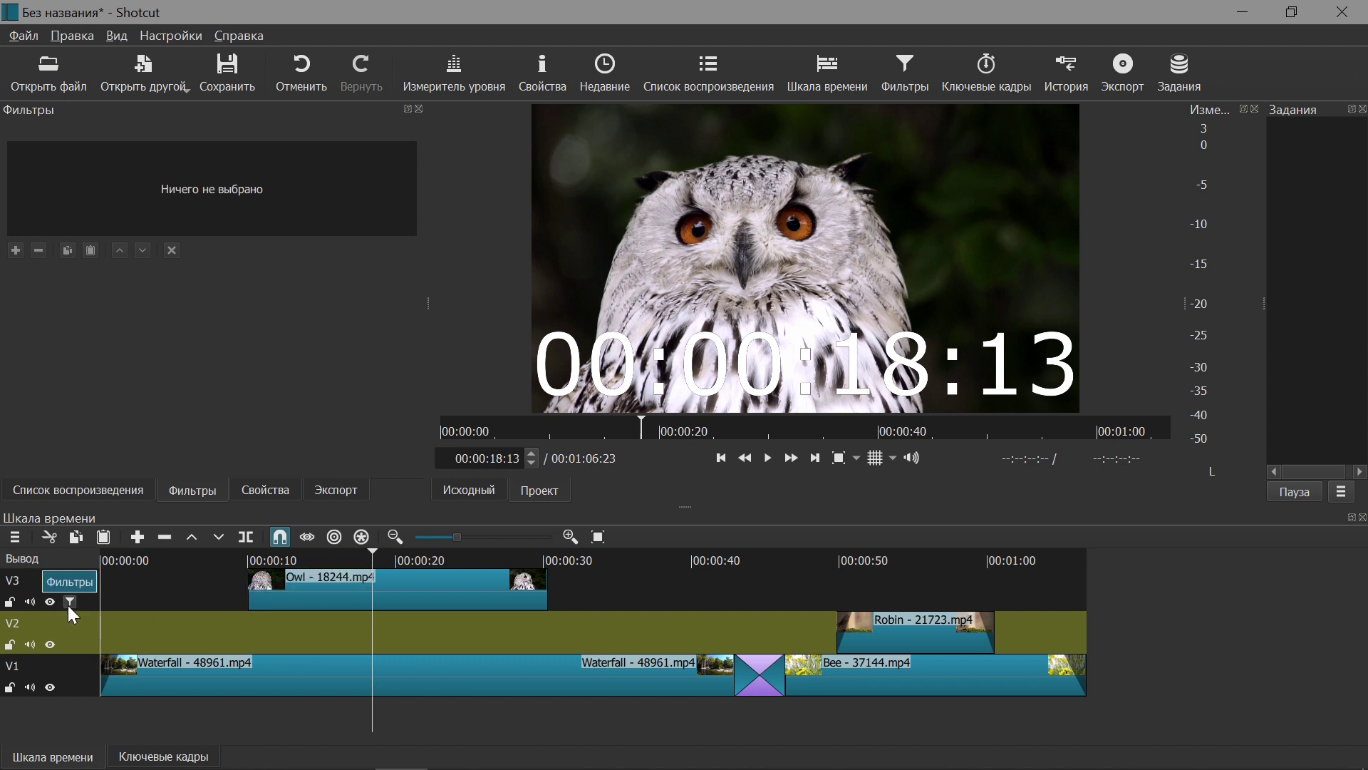
click(667, 561)
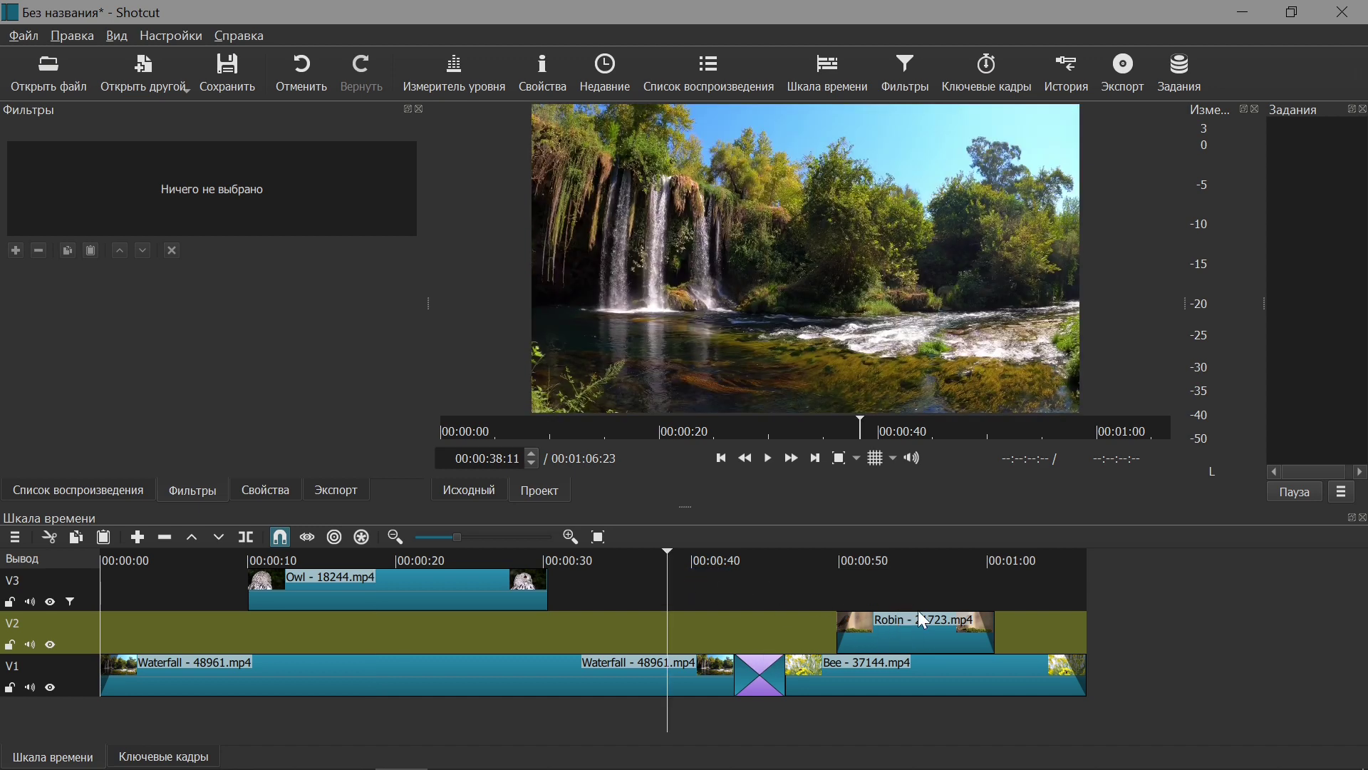
Move the Robin clip from track V2 straight up to V3 and preview frames inside the clip and past its end.
click(904, 562)
drag(928, 626, 933, 590)
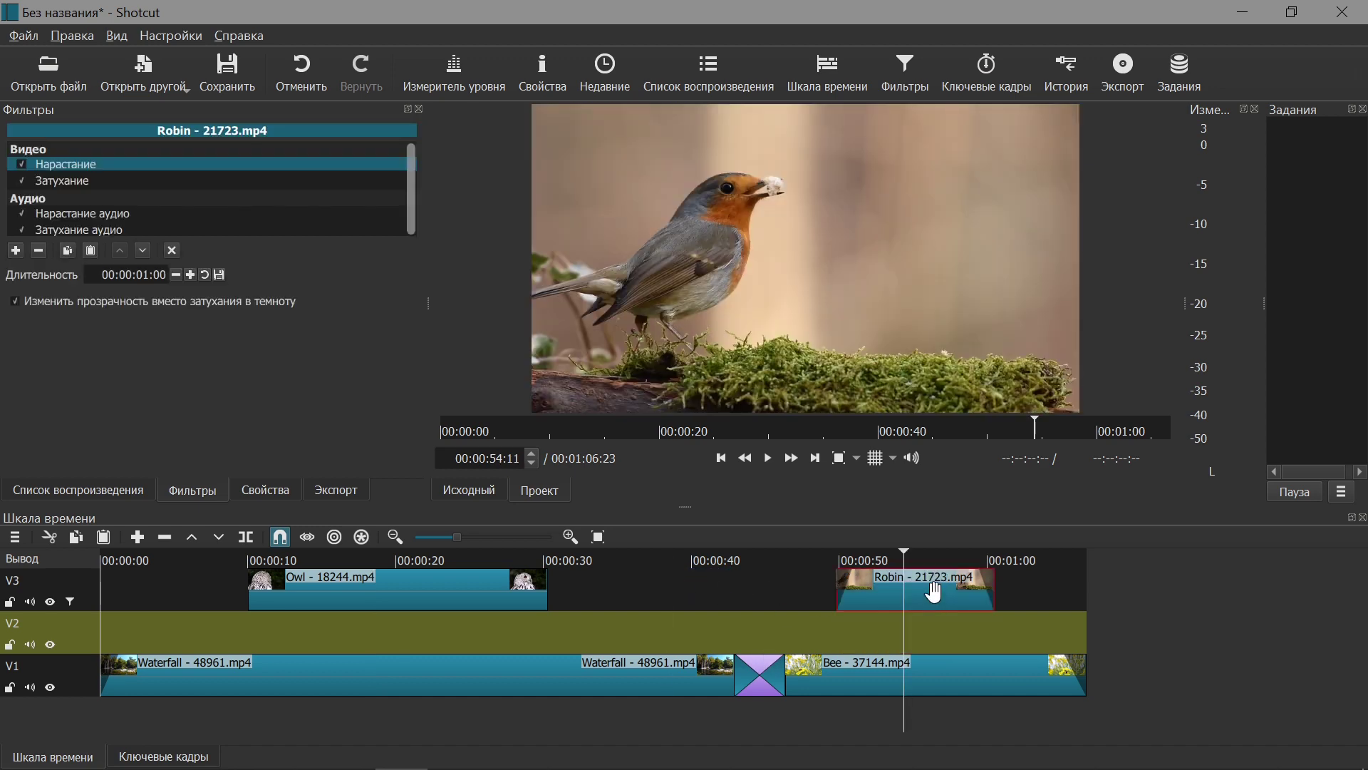
click(921, 558)
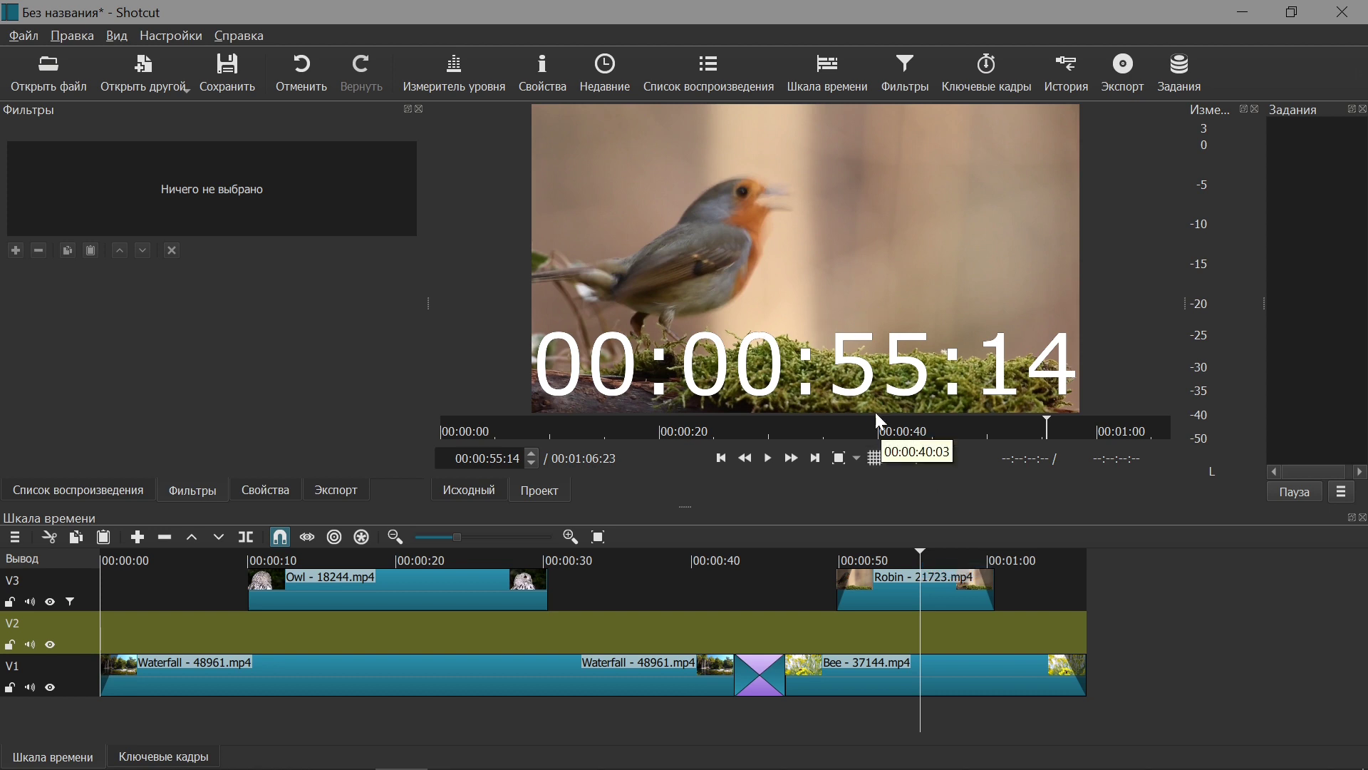
click(1020, 561)
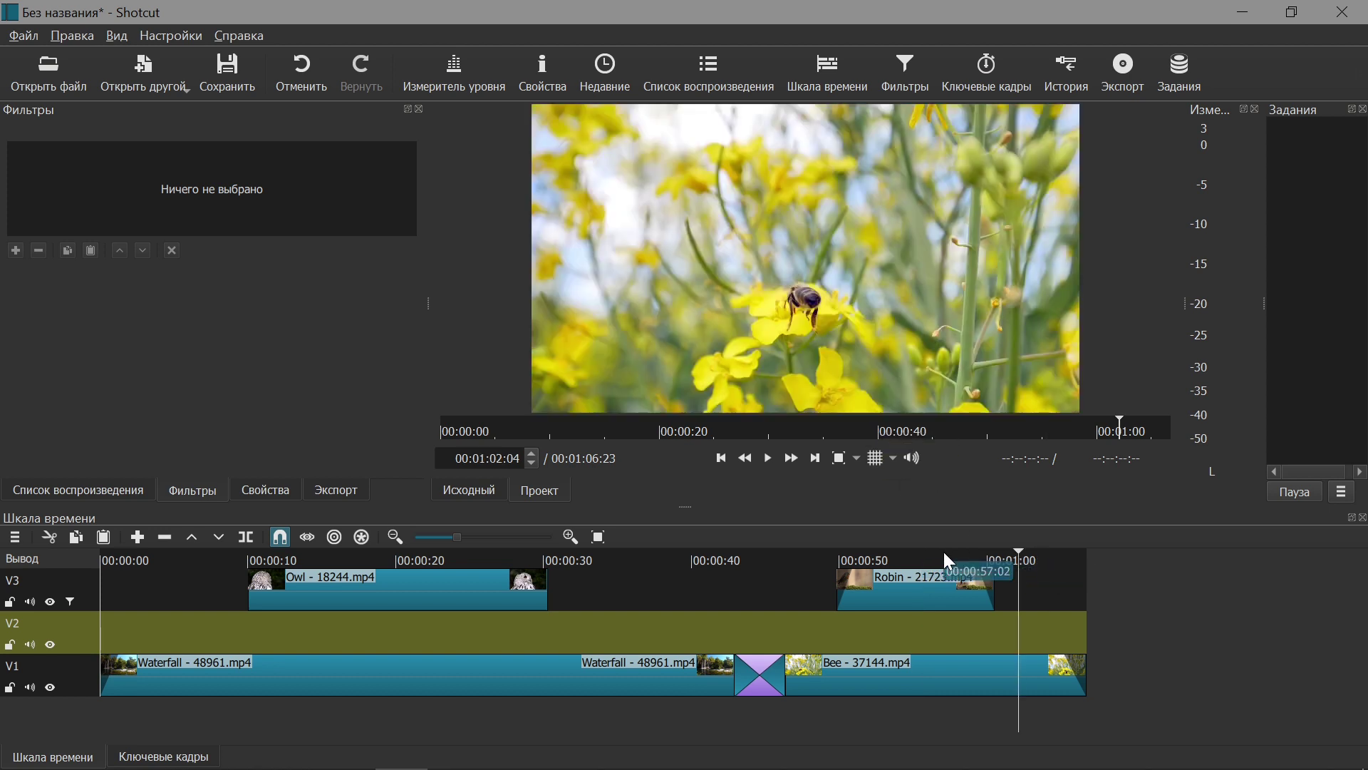
click(940, 557)
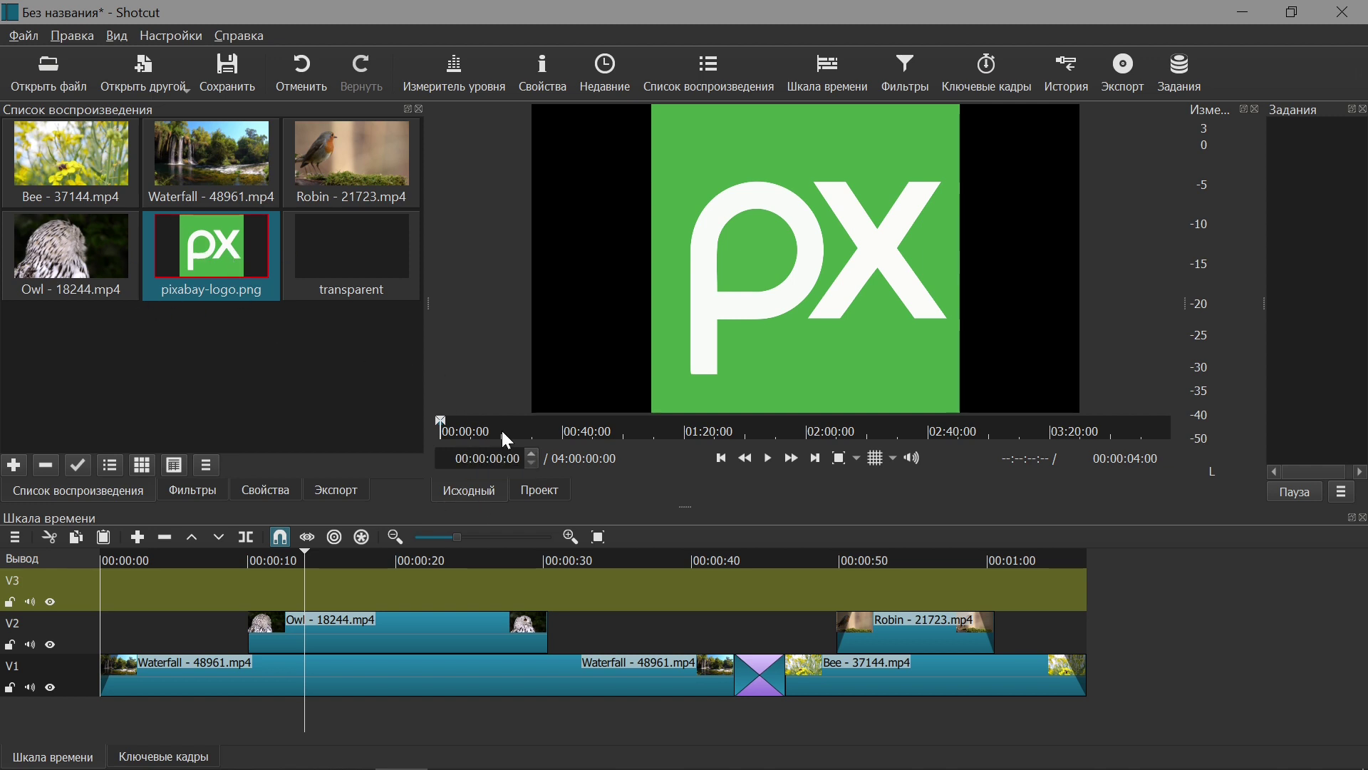
Check the properties of pixabay-logo.png, place the image at the start of track V3 and preview it at 00:00:01:00.
click(266, 491)
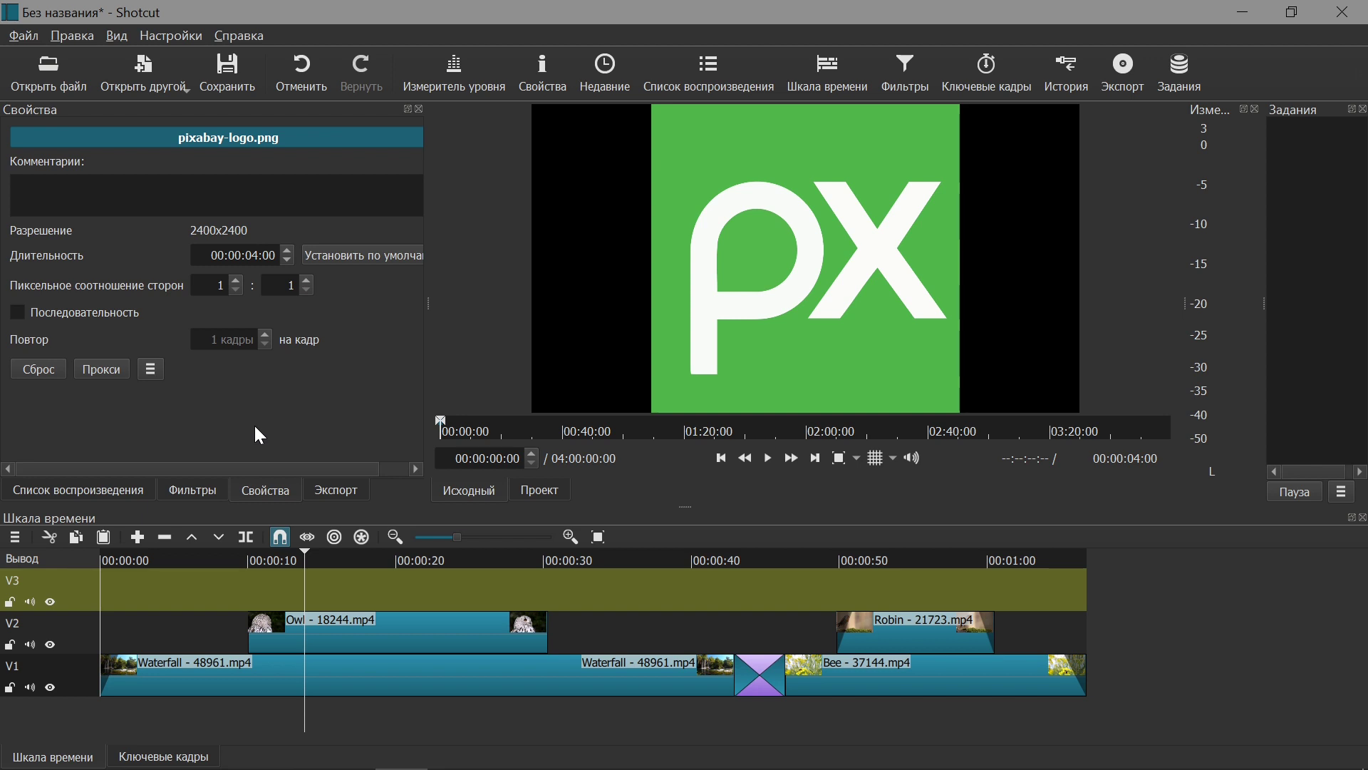
click(101, 488)
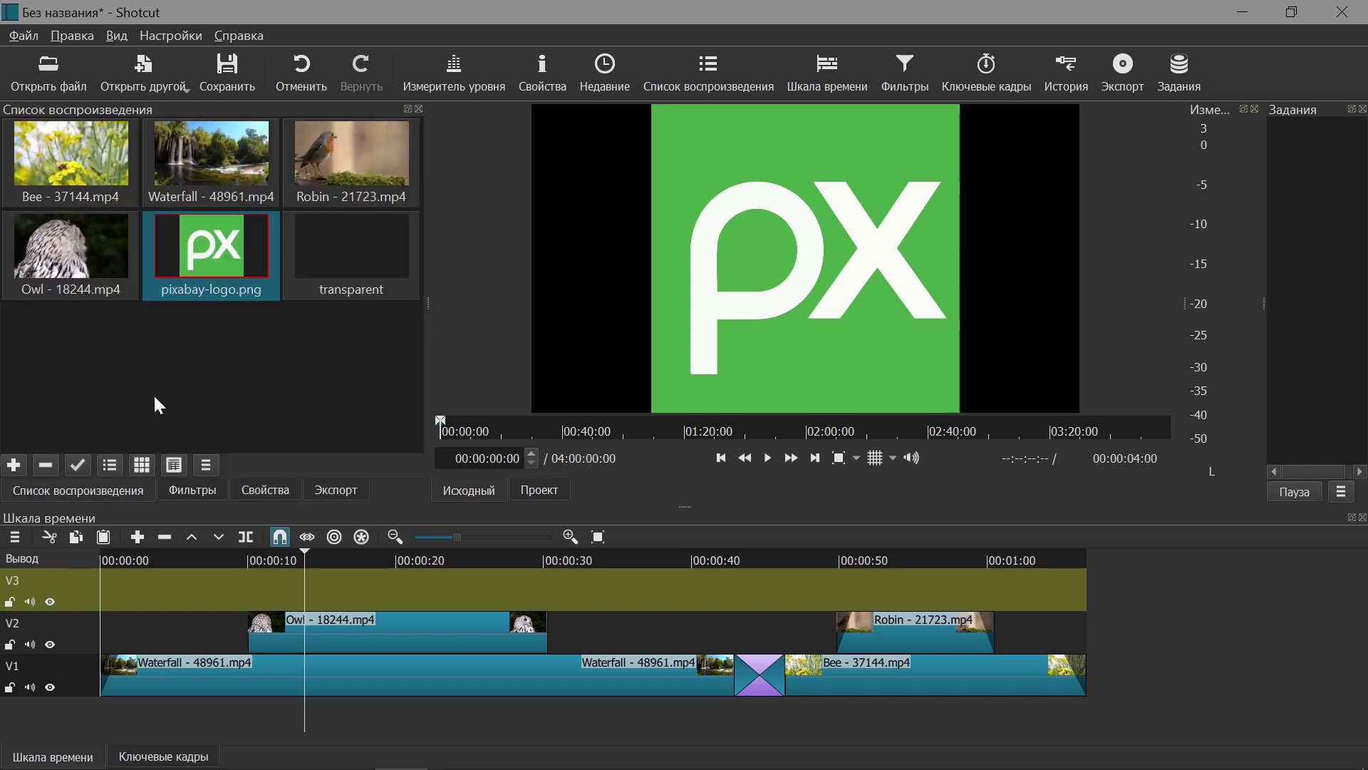
drag(204, 265, 114, 559)
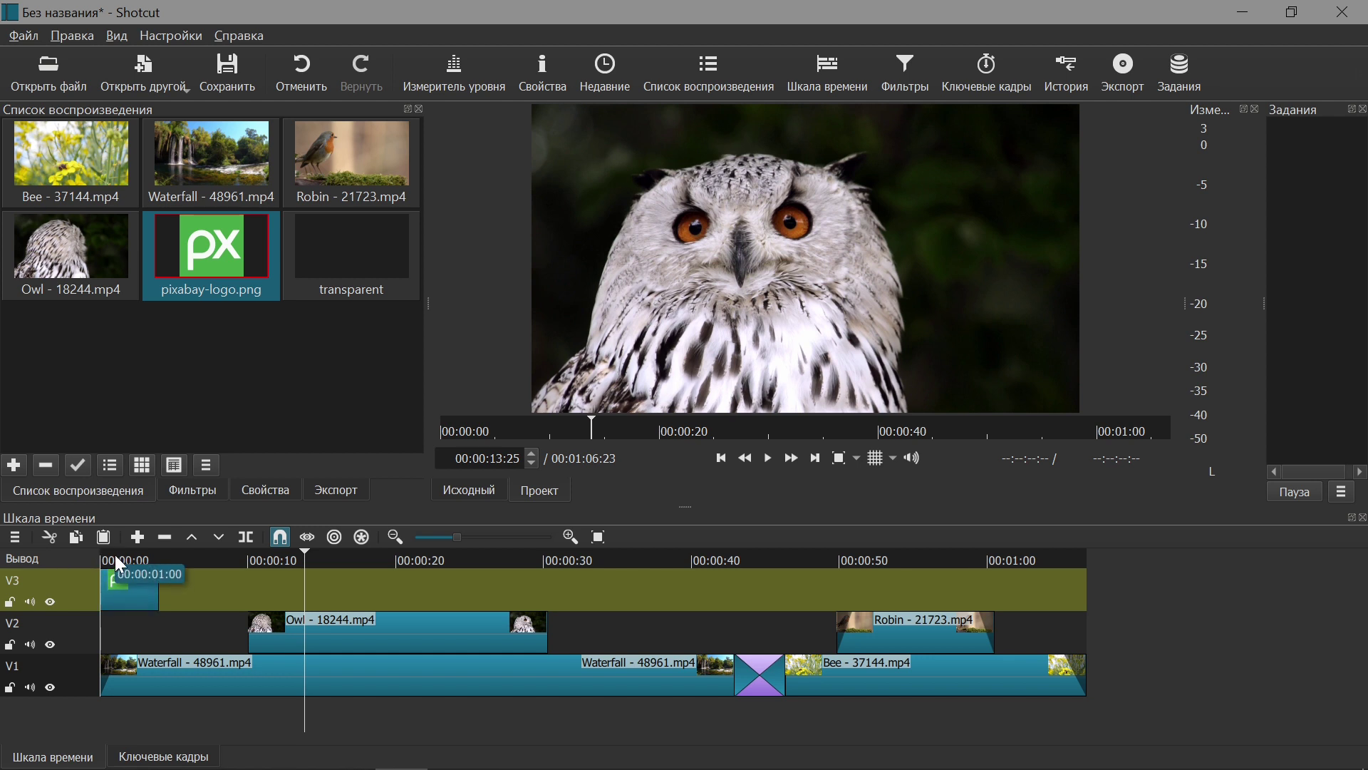
click(114, 560)
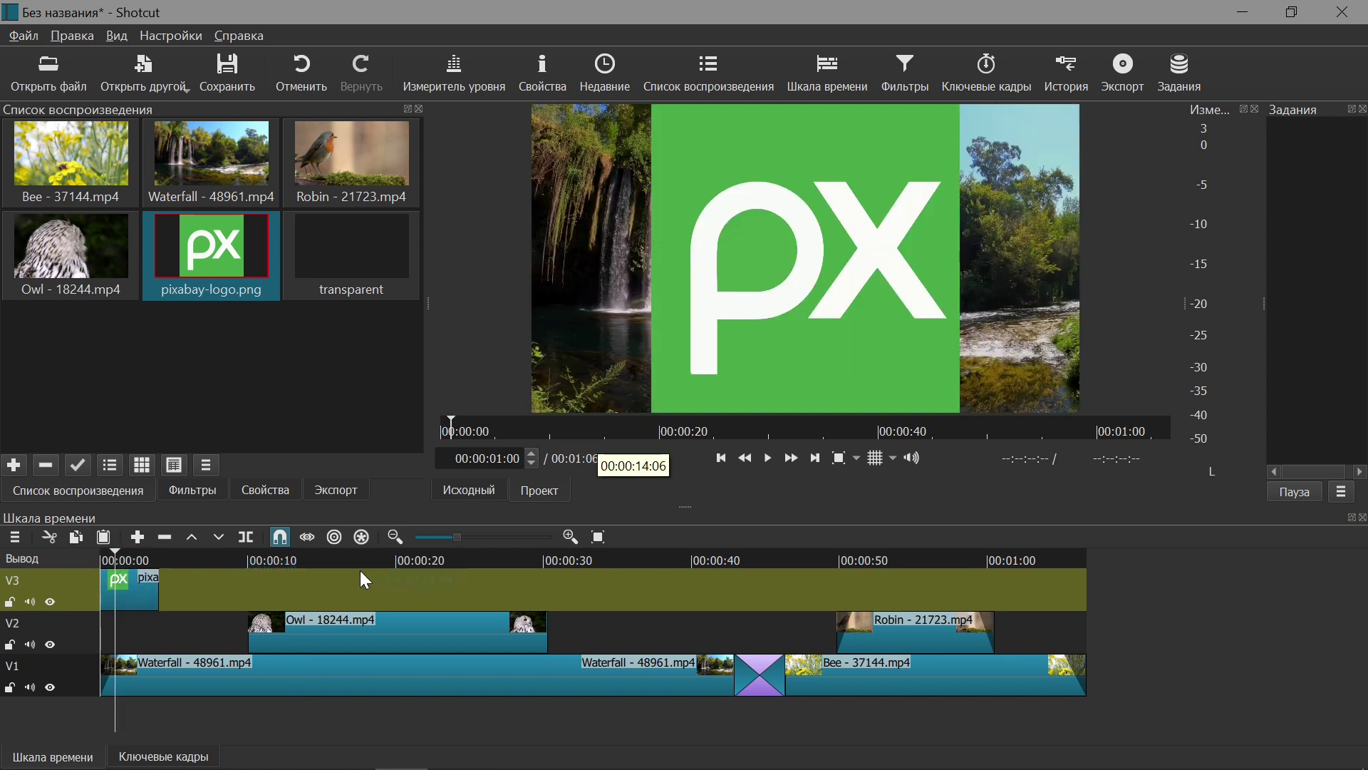
Add the "Размер, позиция и поворот" filter to the logo clip, scaling it to 28.8% (312 x 312) at position 1562, 32.
click(142, 586)
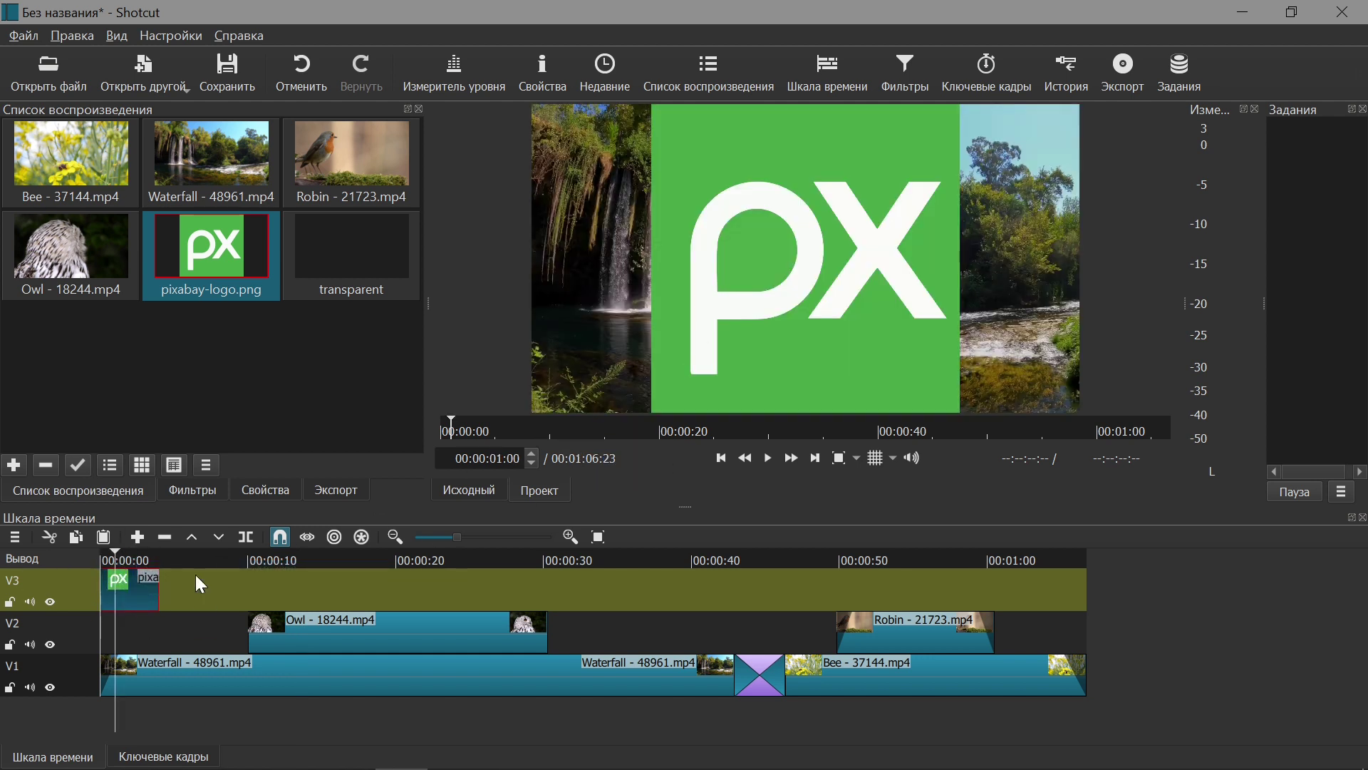
click(191, 491)
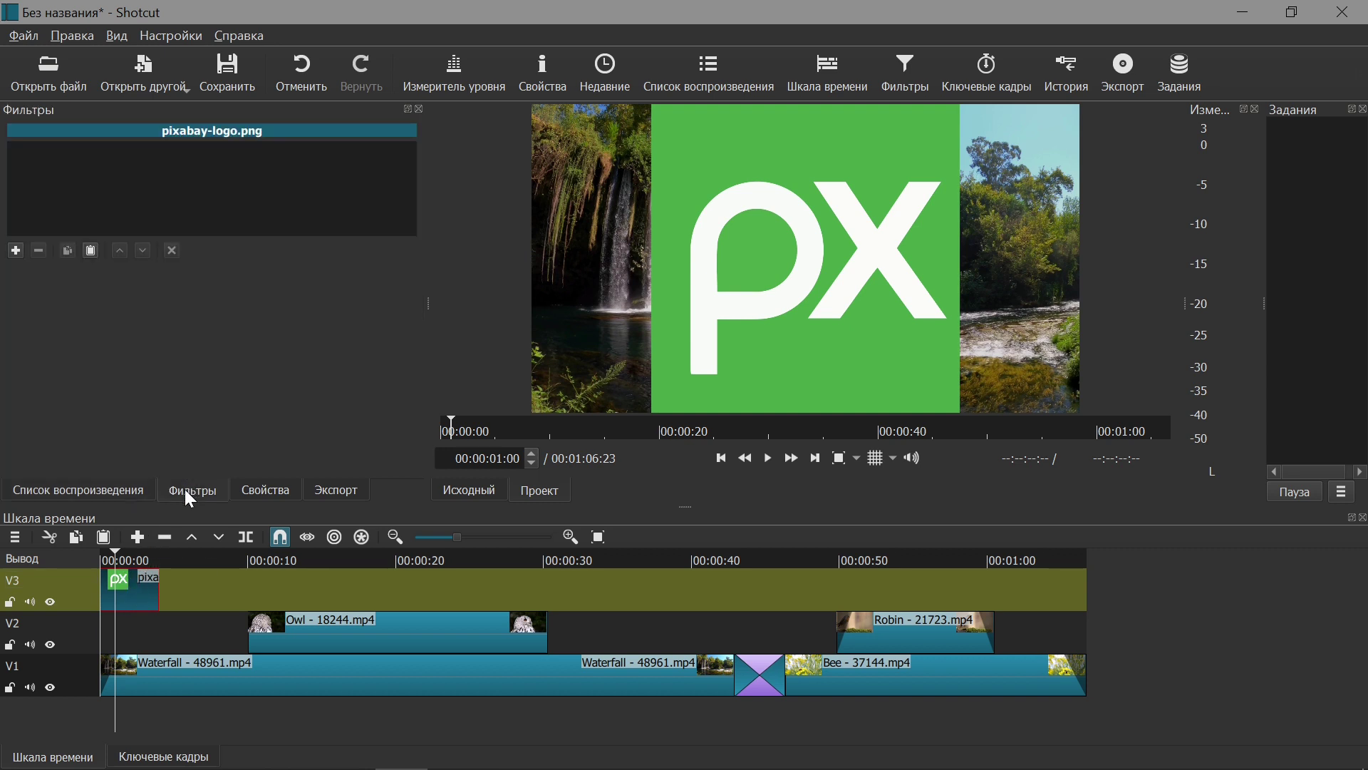
click(15, 250)
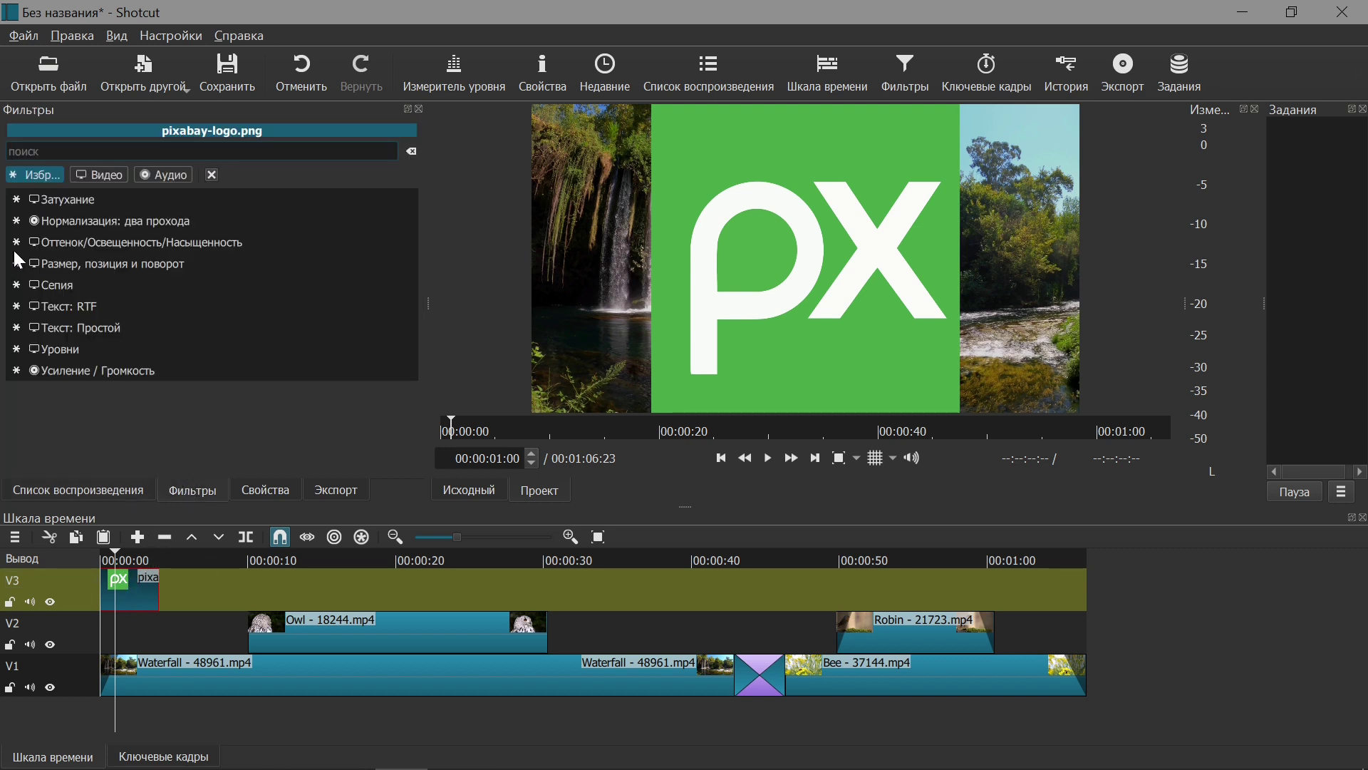
click(135, 267)
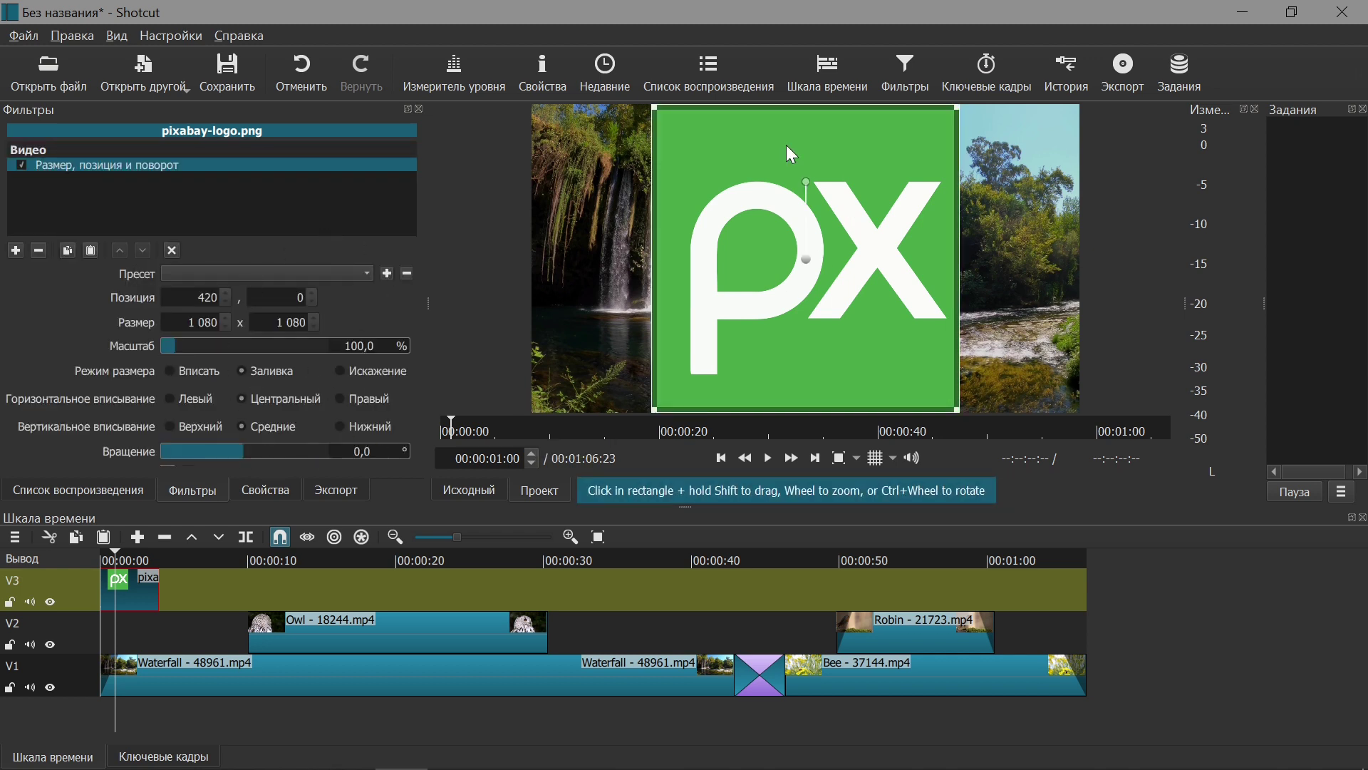
scroll(800, 273, down, 10)
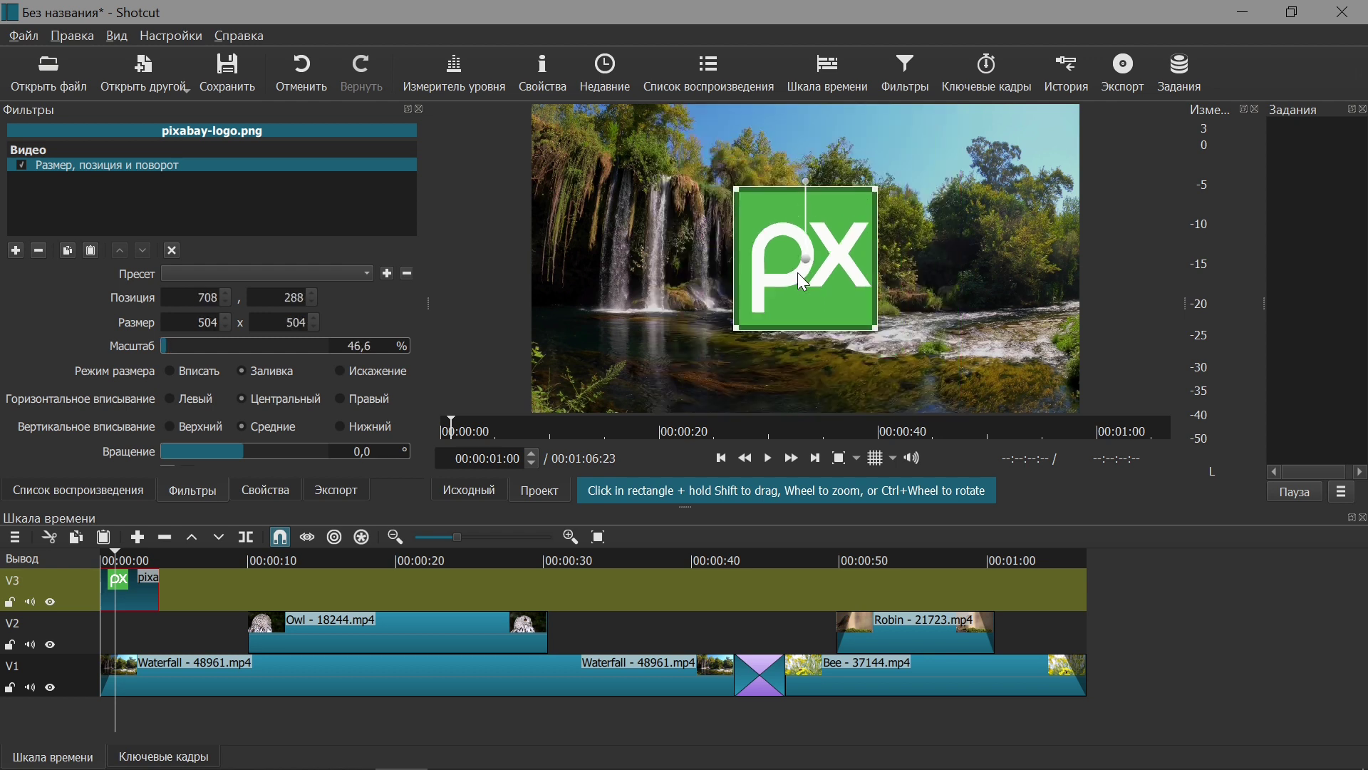
drag(803, 261, 1029, 156)
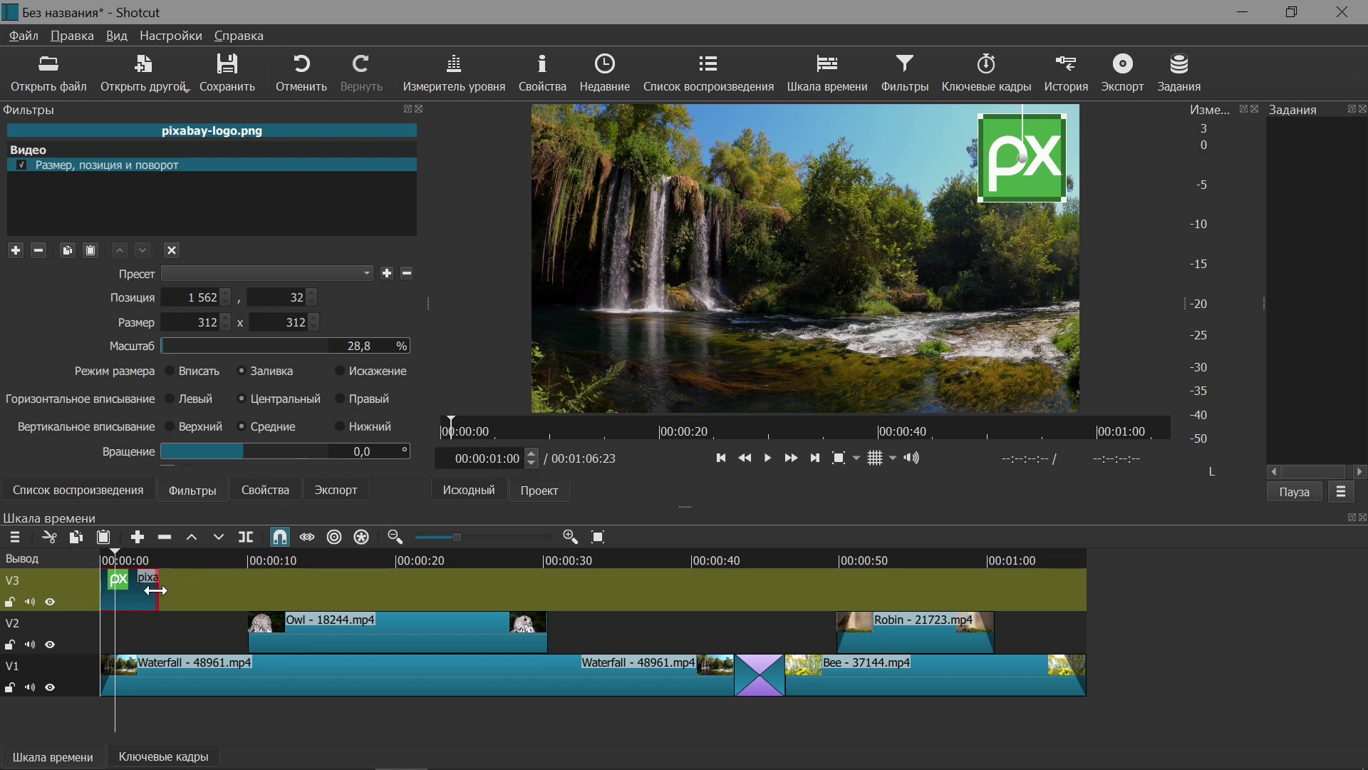
Extend the logo clip on track V3 to the end of the project and check a frame over the Owl clip.
drag(158, 589, 1092, 585)
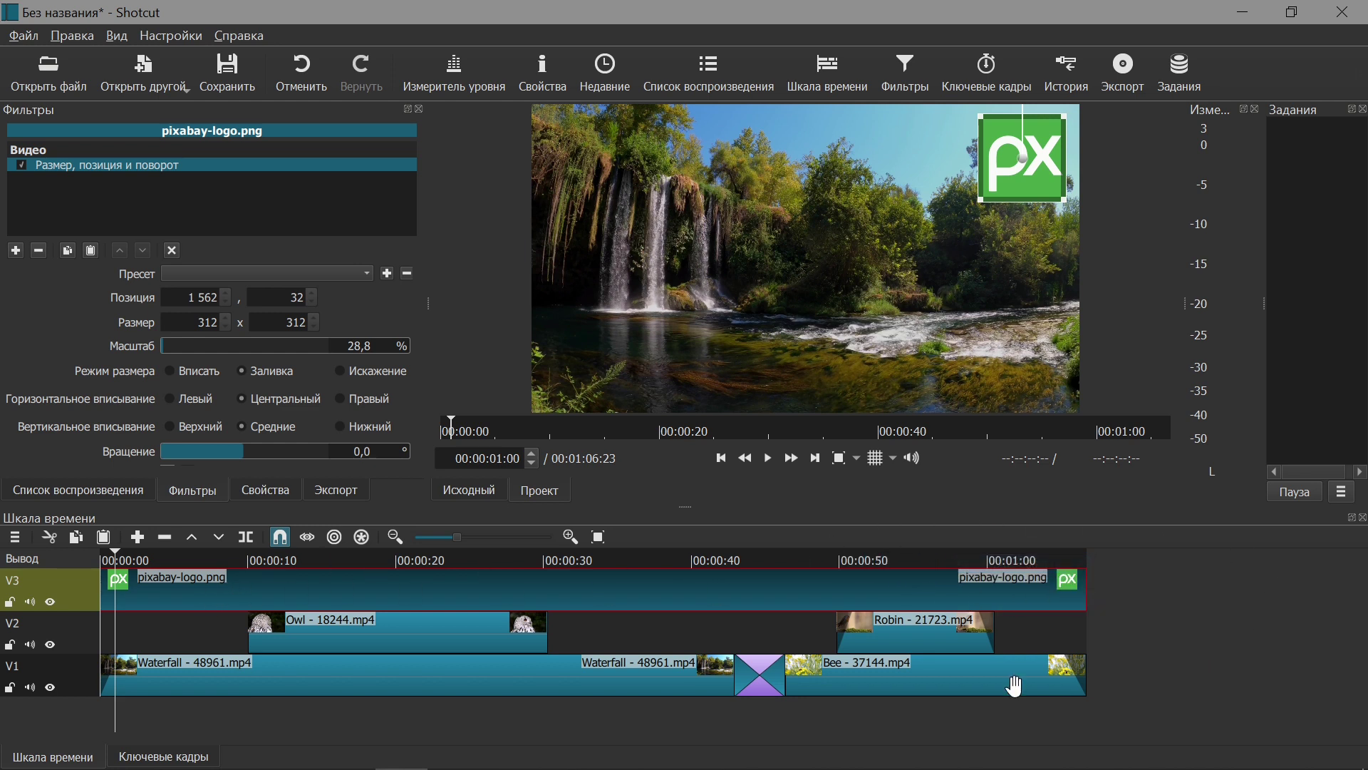
click(413, 556)
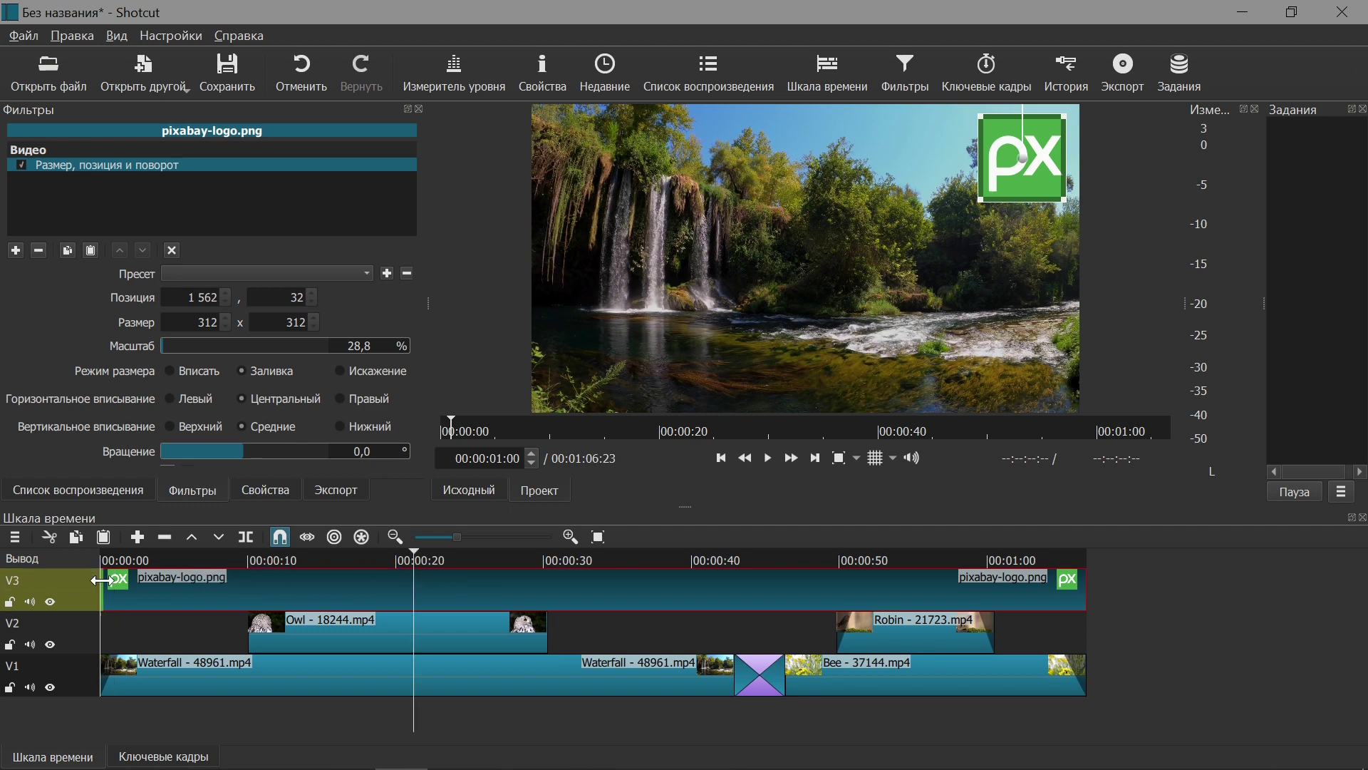